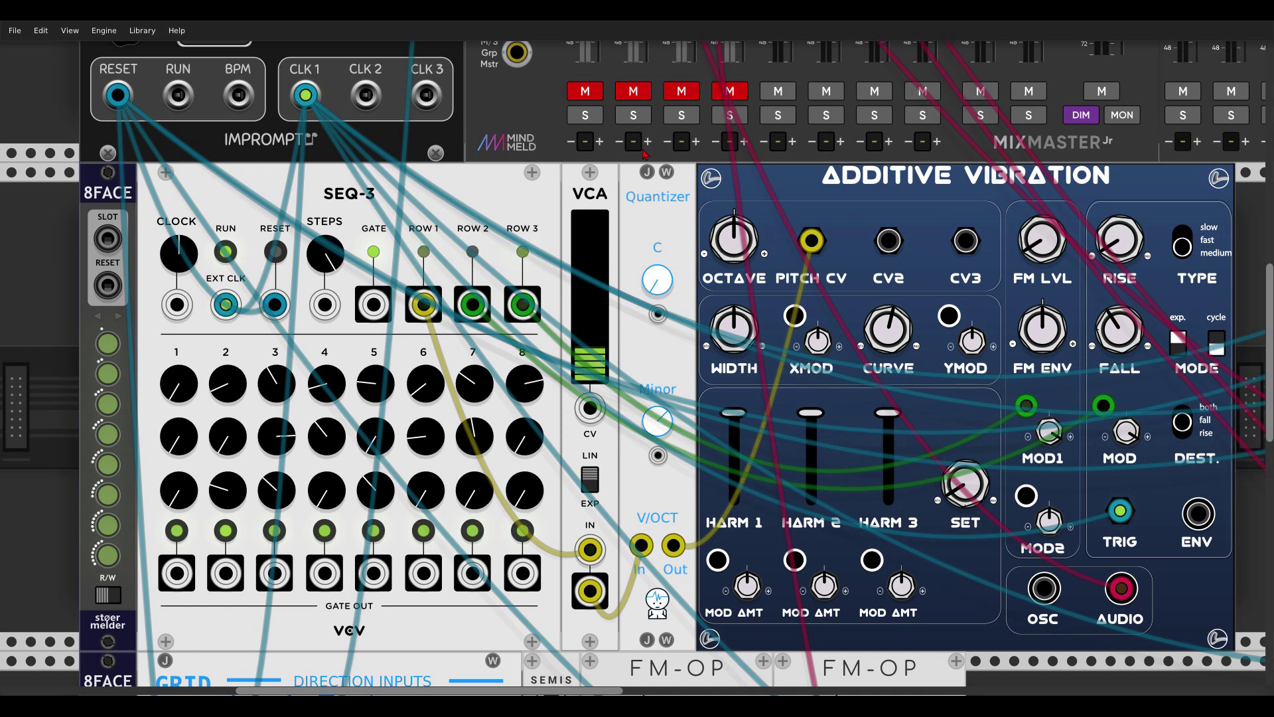
Unmute the first MixMaster channel and set the 8FACE to control the module on its right
left_click(584, 91)
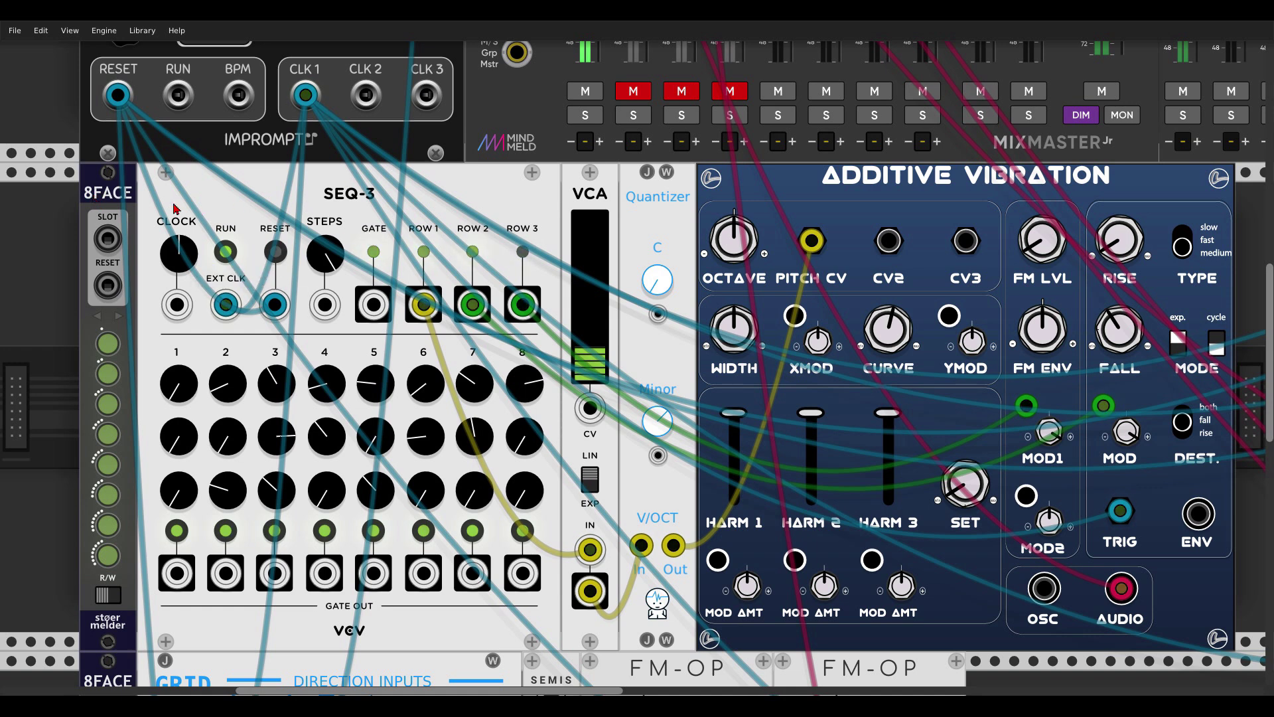
right_click(116, 199)
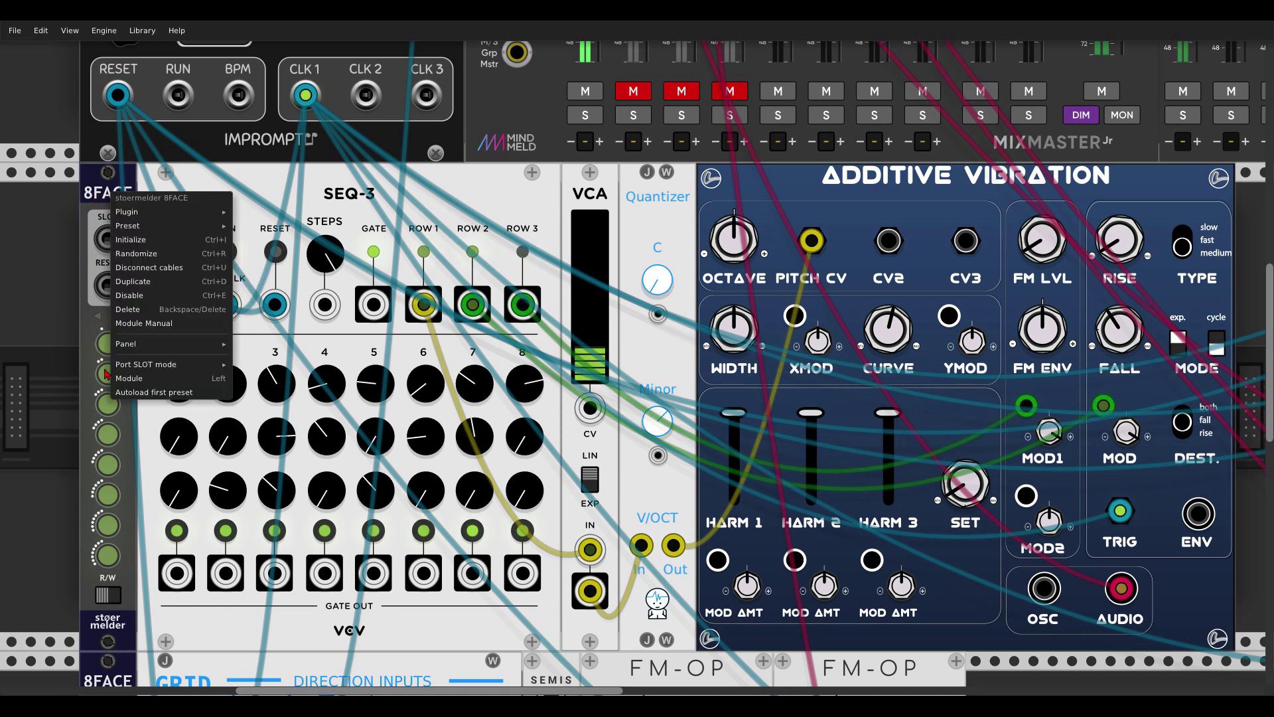
left_click(206, 380)
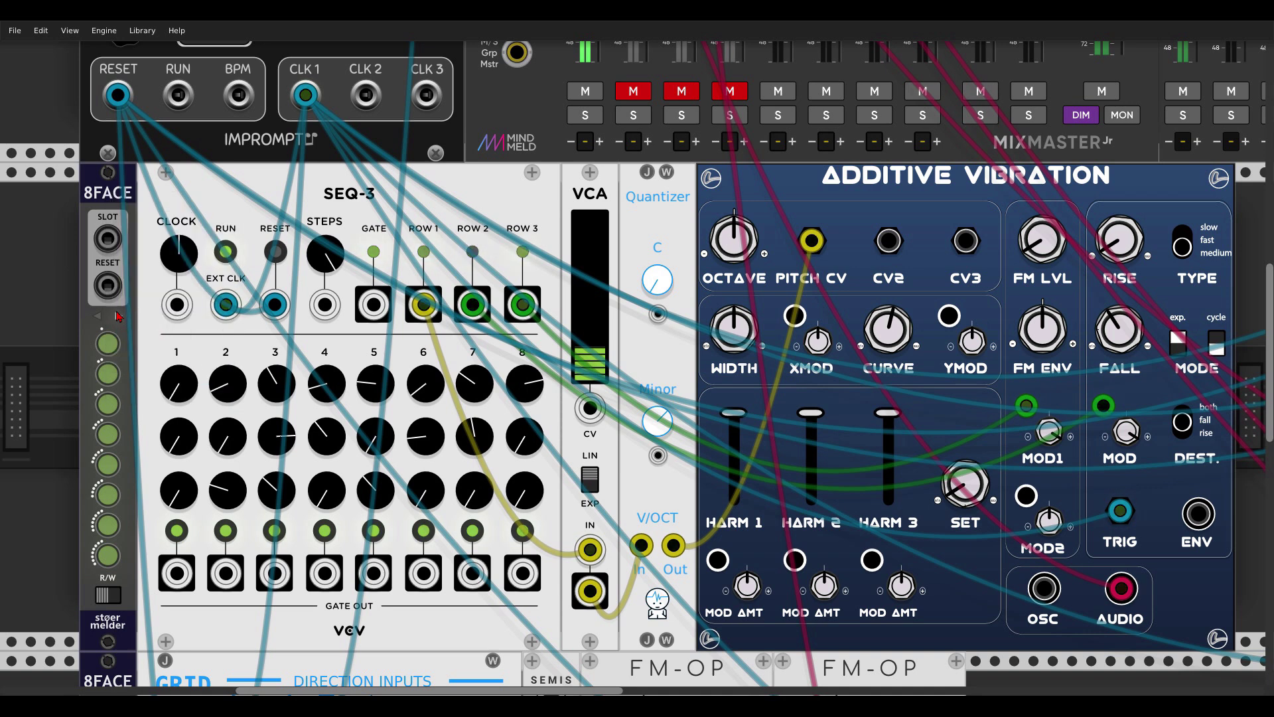
right_click(105, 205)
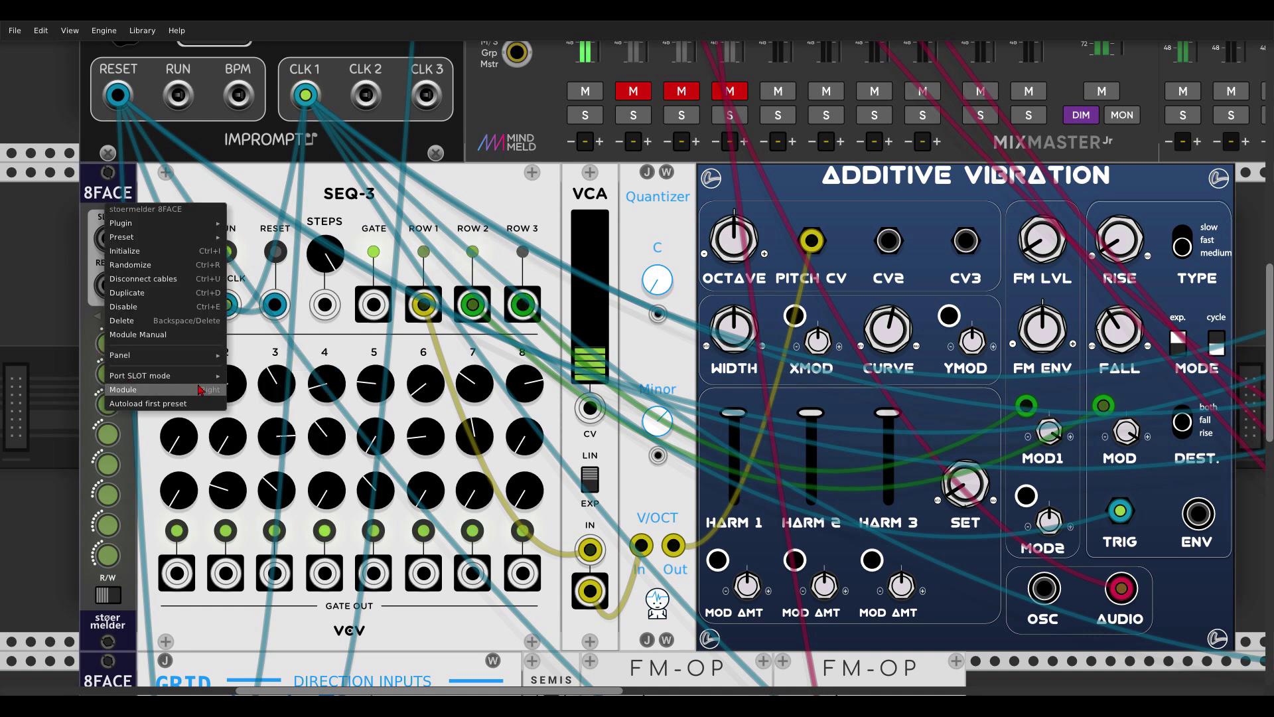
mouse_move(201, 389)
left_click(265, 391)
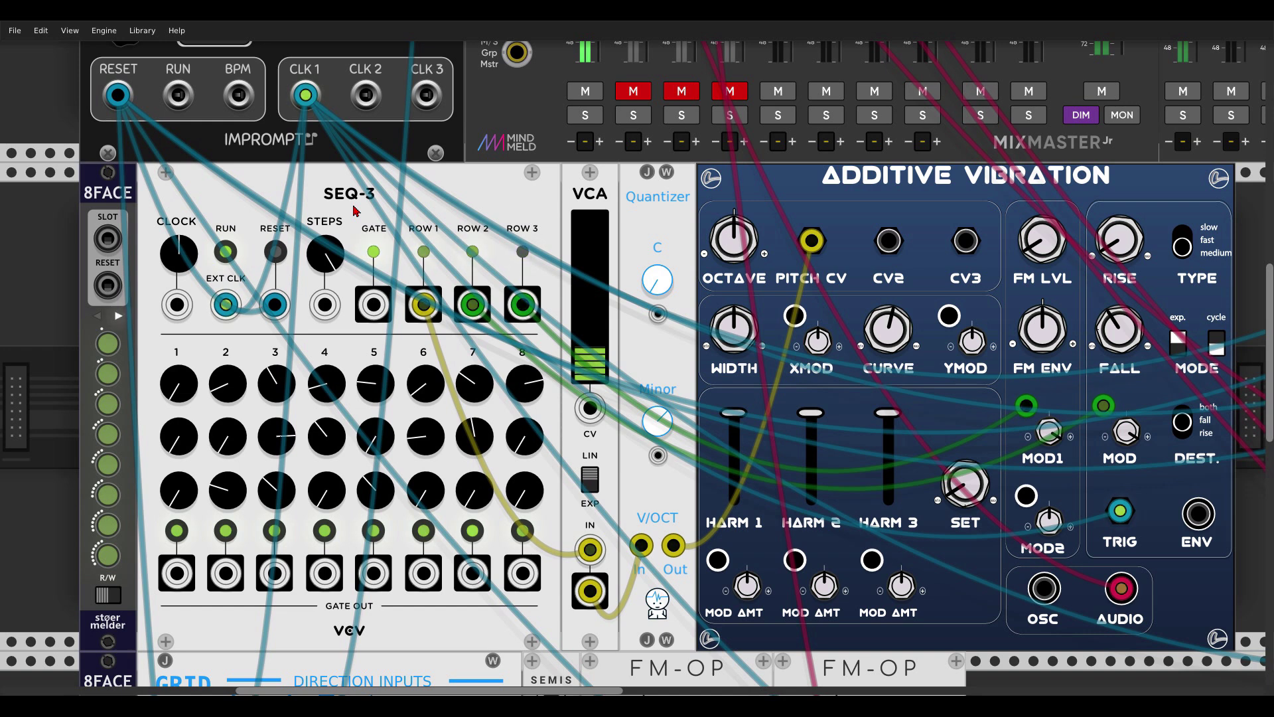
In 8FACE write mode, store the current SEQ-3 pattern in preset slot 1 and a variation with adjusted step knobs in slot 2
left_click(108, 595)
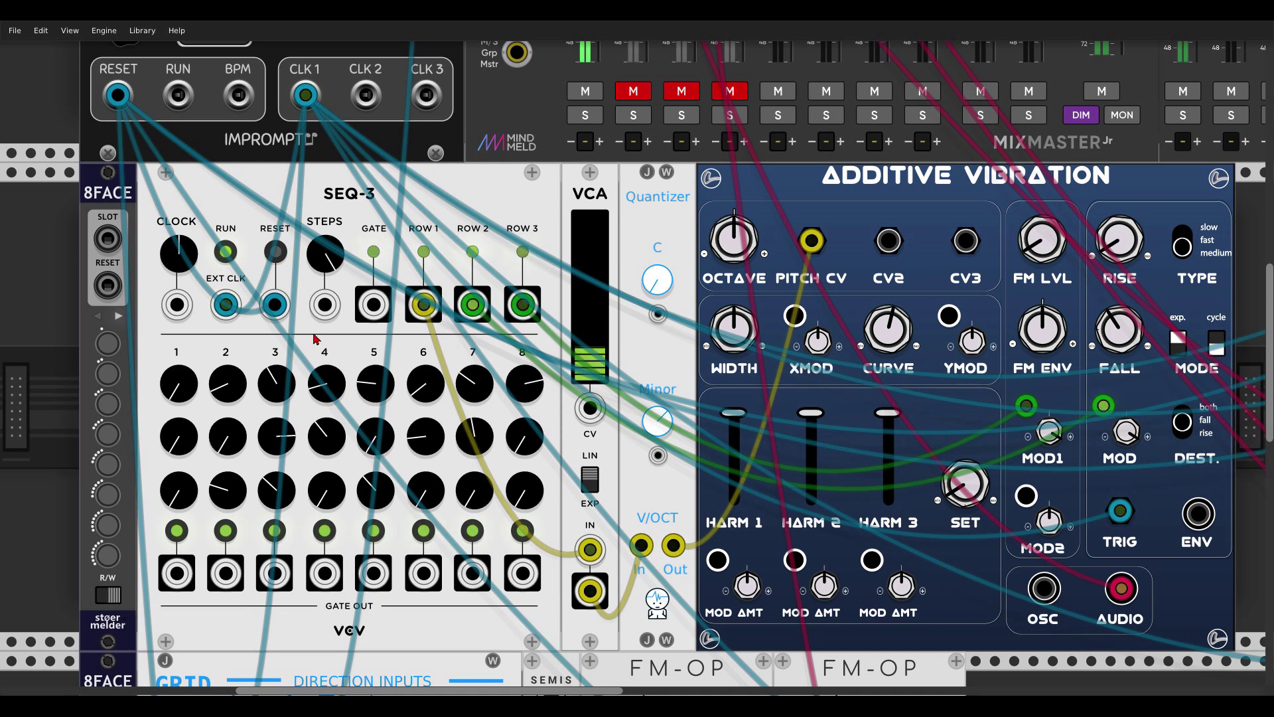
left_click(108, 345)
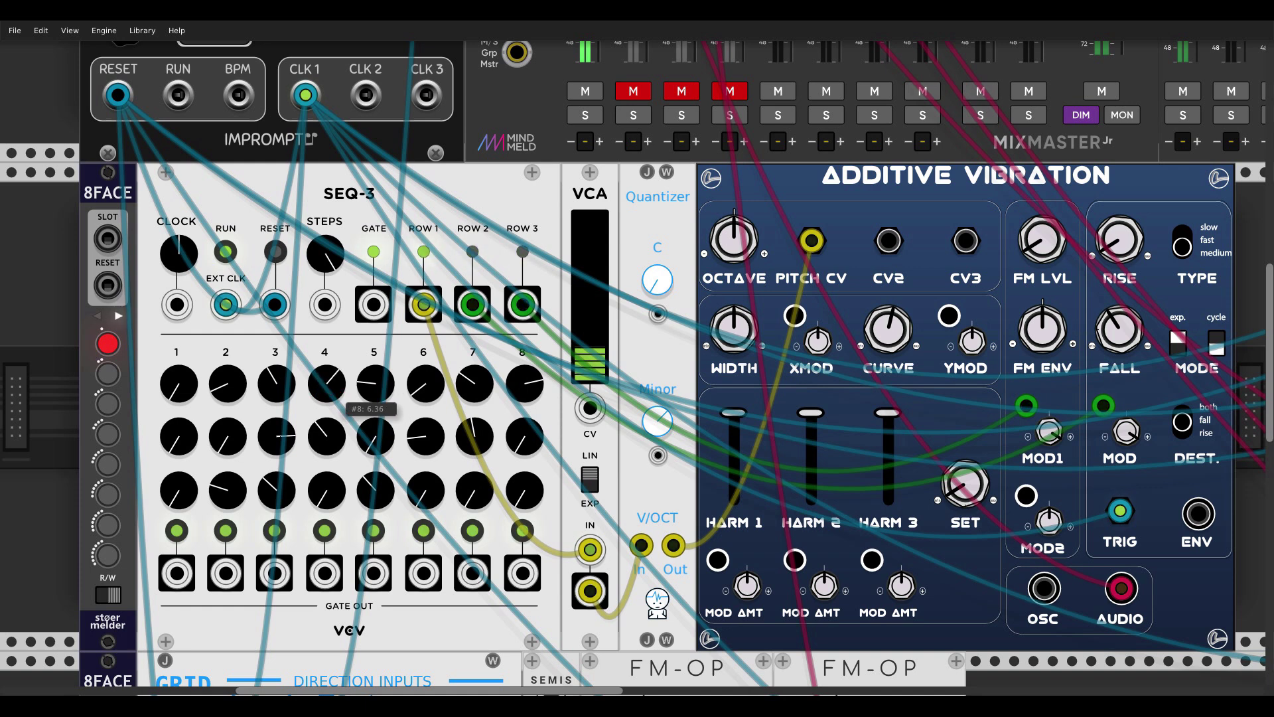
left_click_drag(425, 436, 425, 439)
left_click_drag(426, 491, 426, 482)
mouse_move(524, 491)
left_mouse_down()
mouse_move(524, 458)
mouse_move(522, 501)
left_mouse_up()
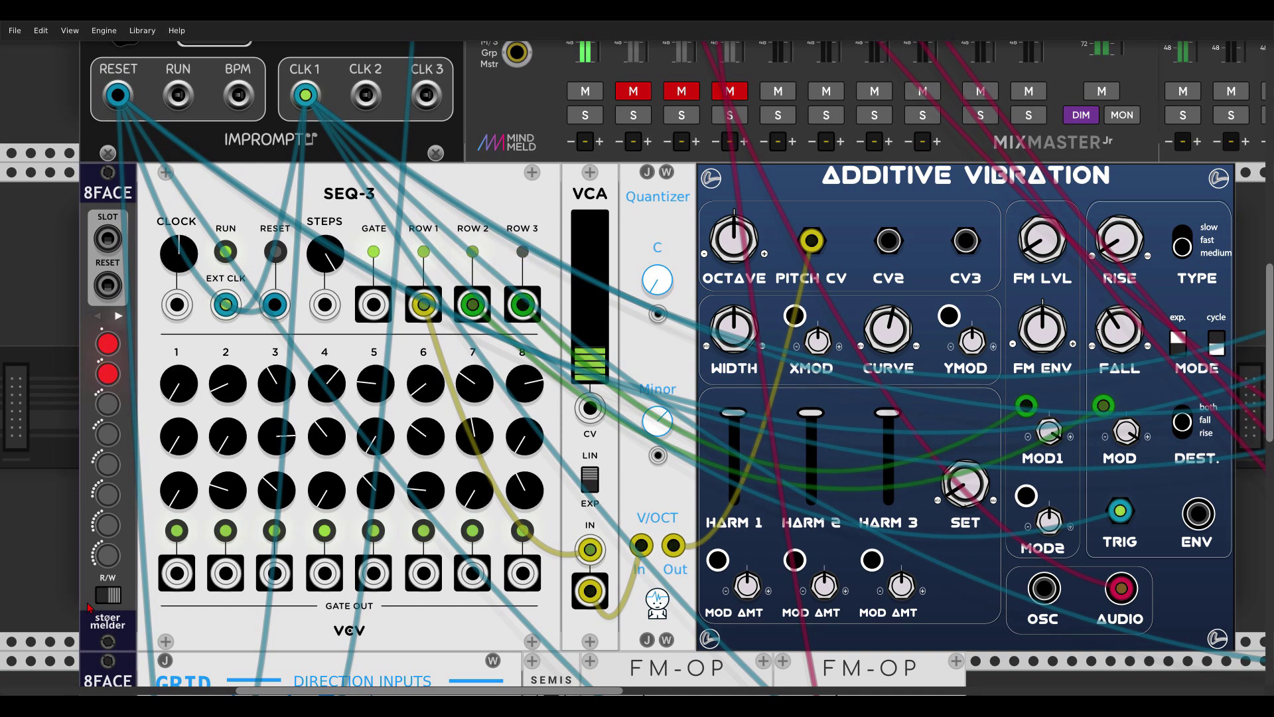
Return the 8FACE to read mode and alternately recall preset slots 1 and 2 to compare the patterns
left_click(118, 596)
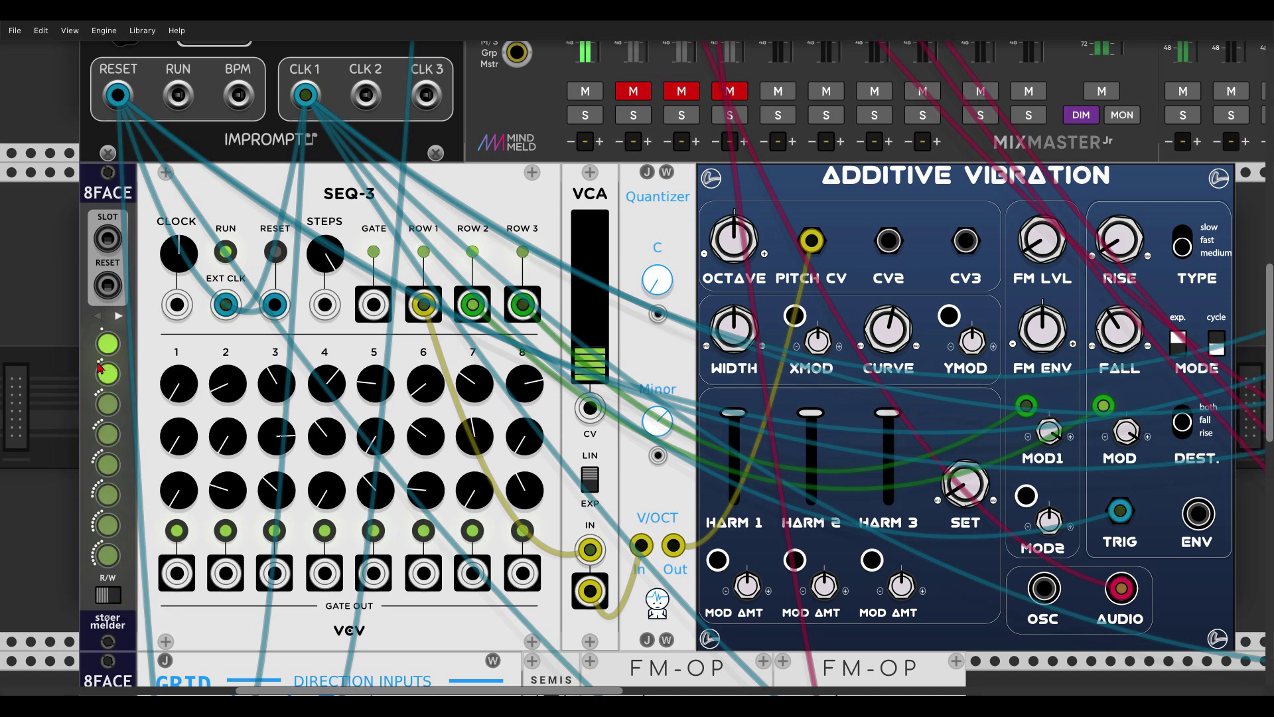
left_click(108, 345)
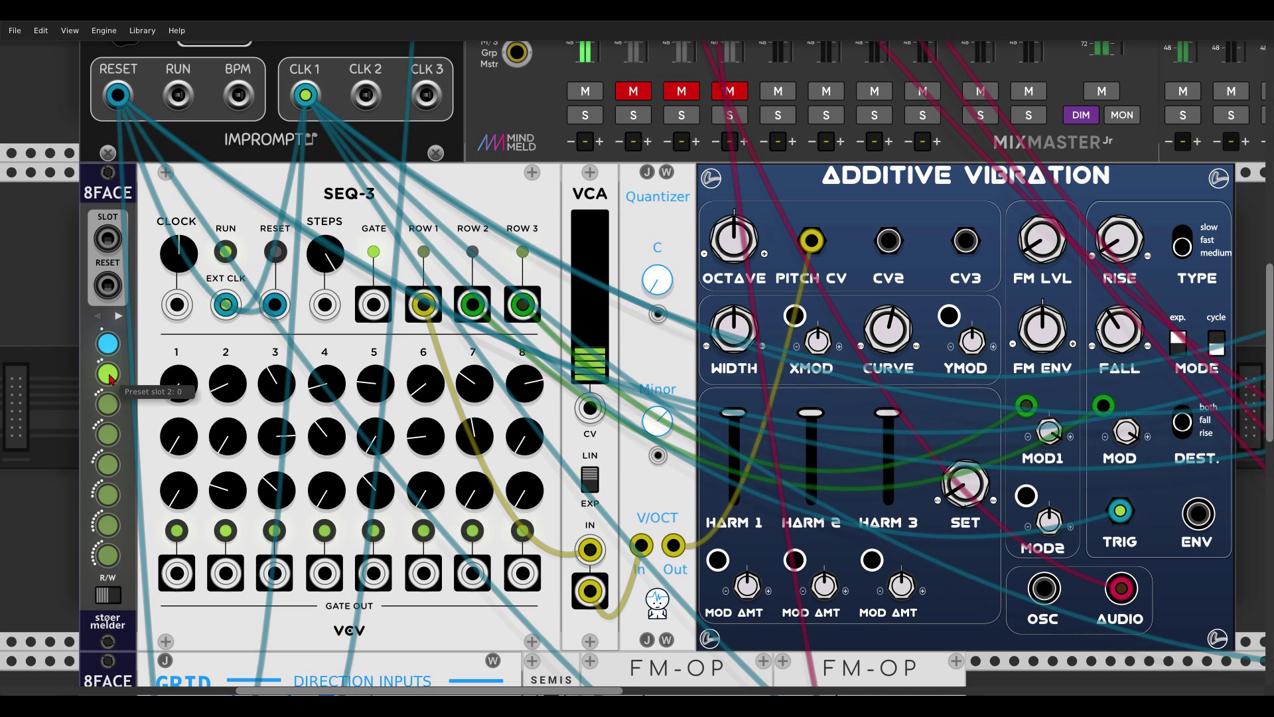
left_click(109, 375)
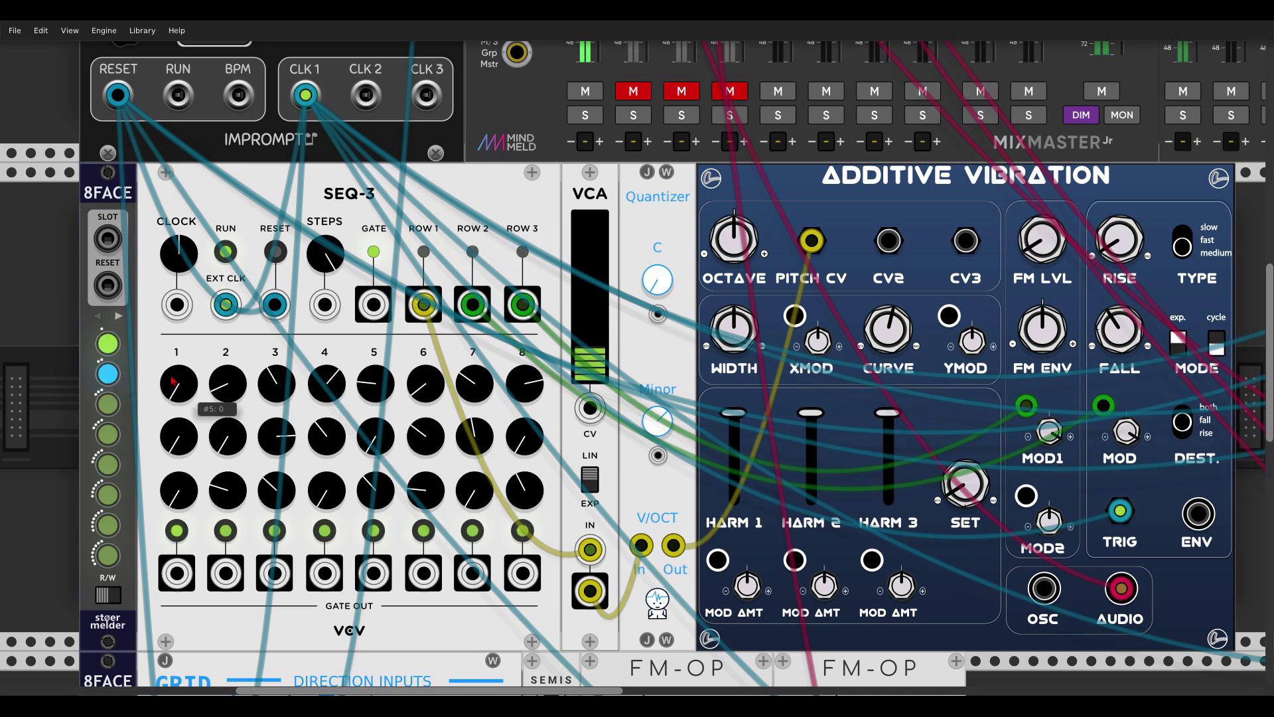
left_click(108, 344)
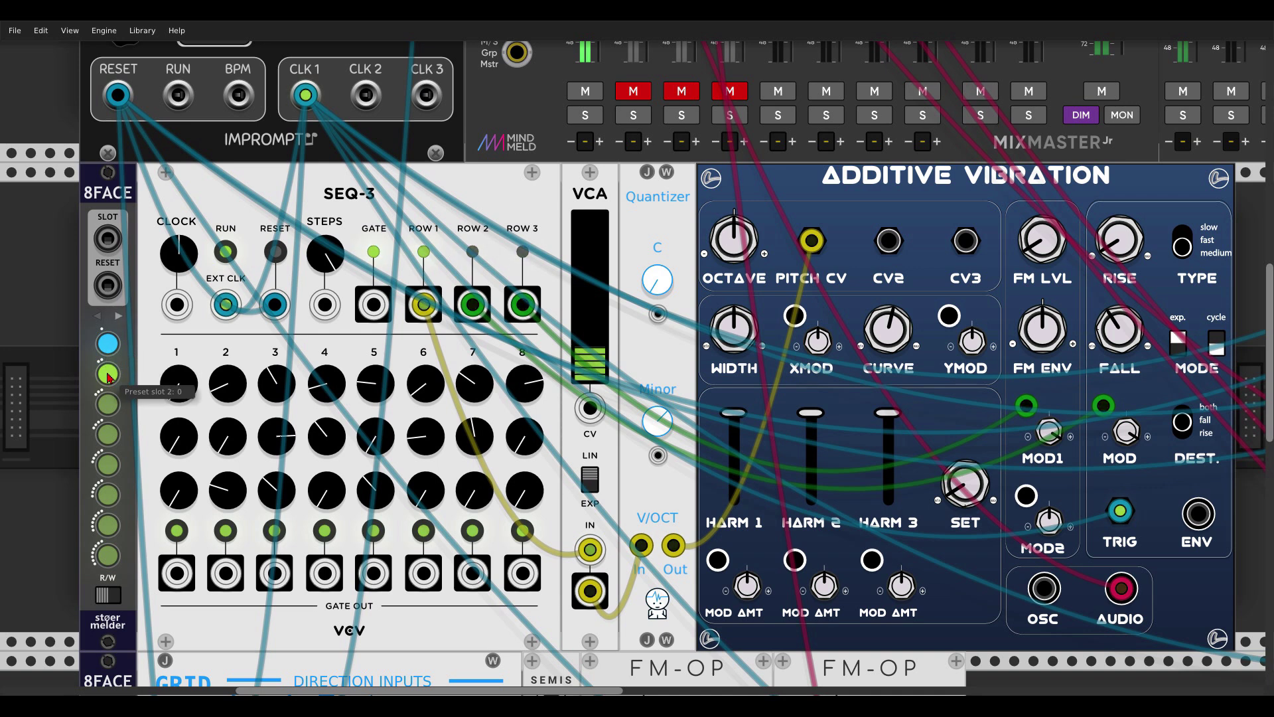
left_click(109, 375)
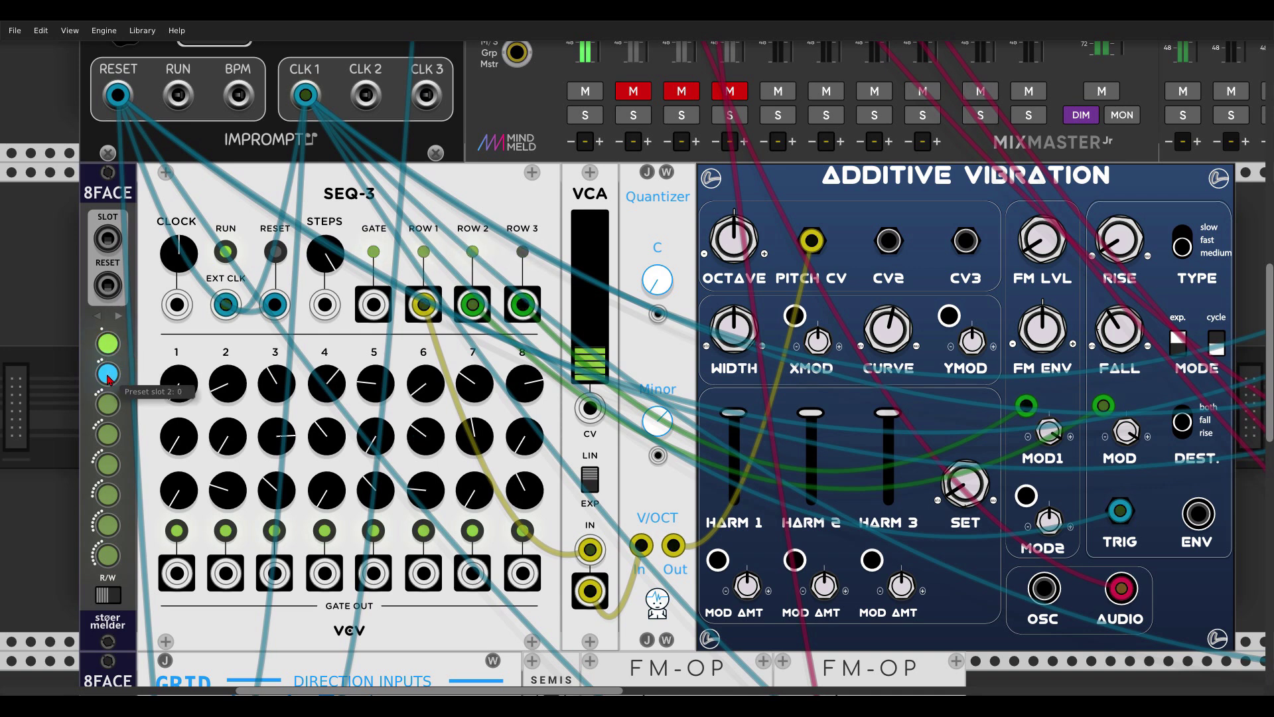
left_click(110, 343)
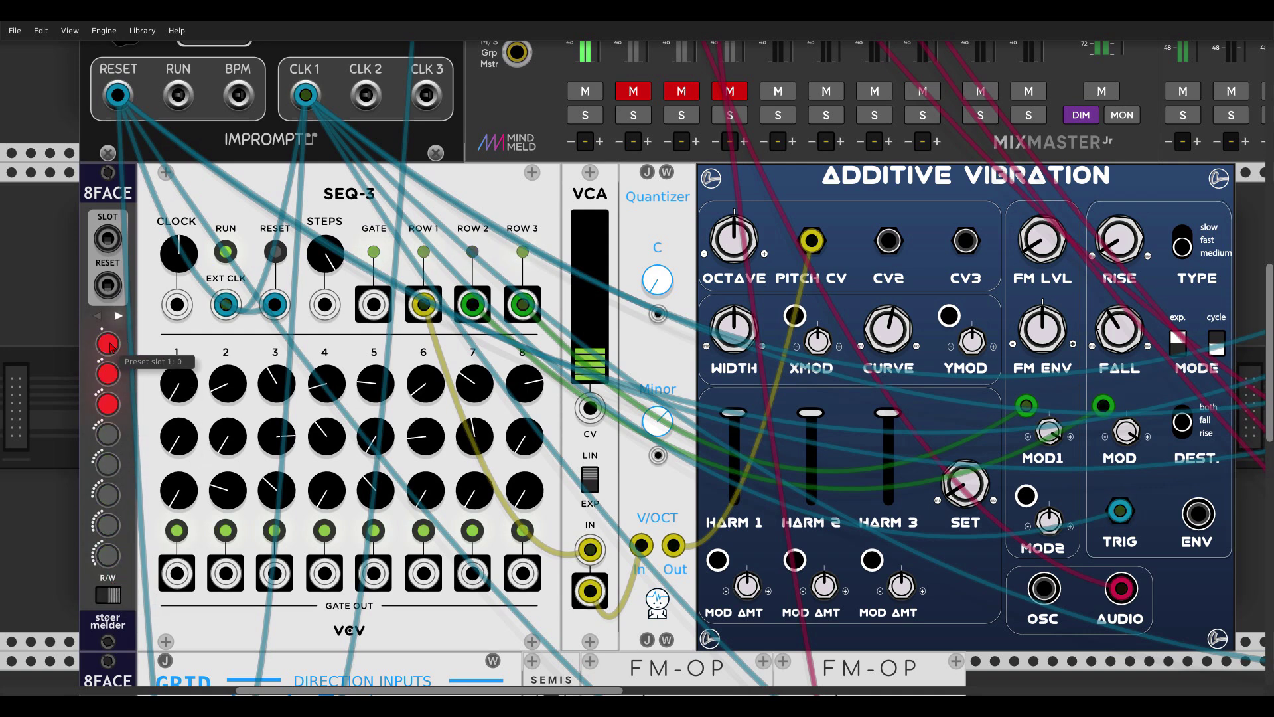
In write mode, store the current pattern in preset slot 3 and a variation with reworked SEQ-3 step knobs in slot 4
left_click(109, 403)
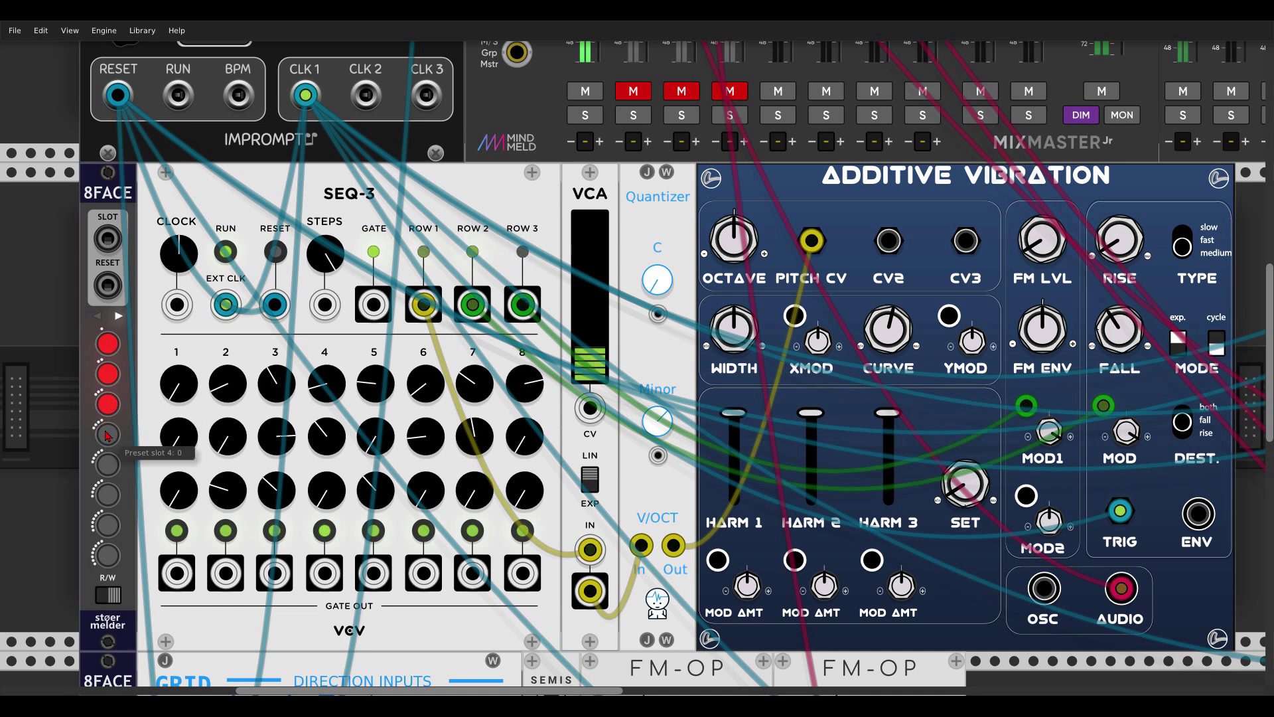
left_click_drag(236, 395, 188, 389)
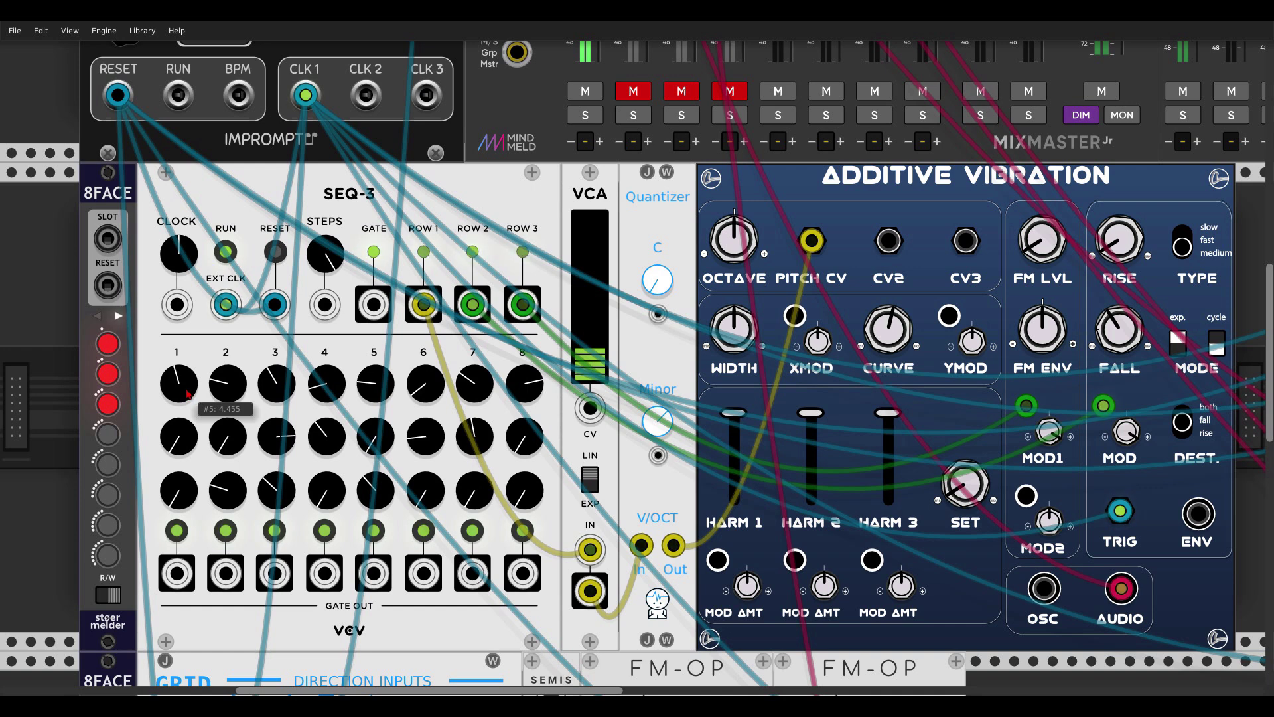
left_click_drag(179, 491, 183, 438)
left_click_drag(178, 493, 177, 486)
left_click_drag(227, 438, 227, 428)
left_click_drag(228, 385, 320, 390)
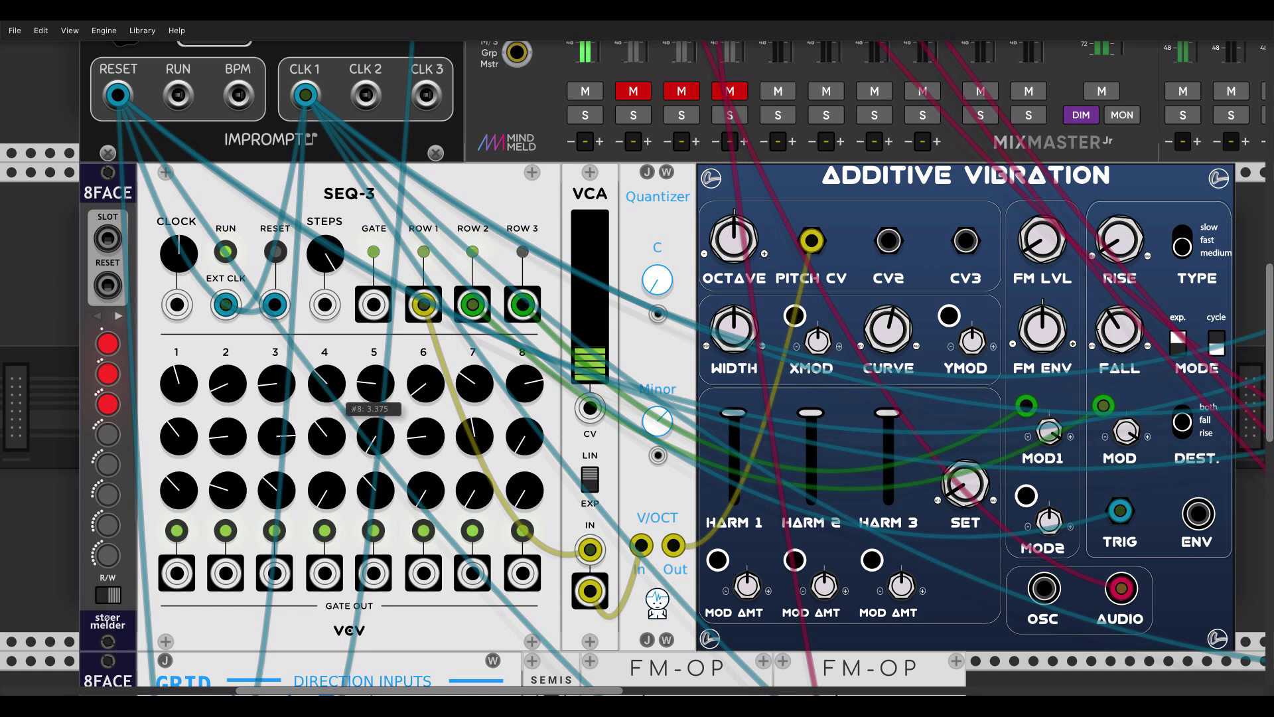
left_click_drag(434, 438, 435, 432)
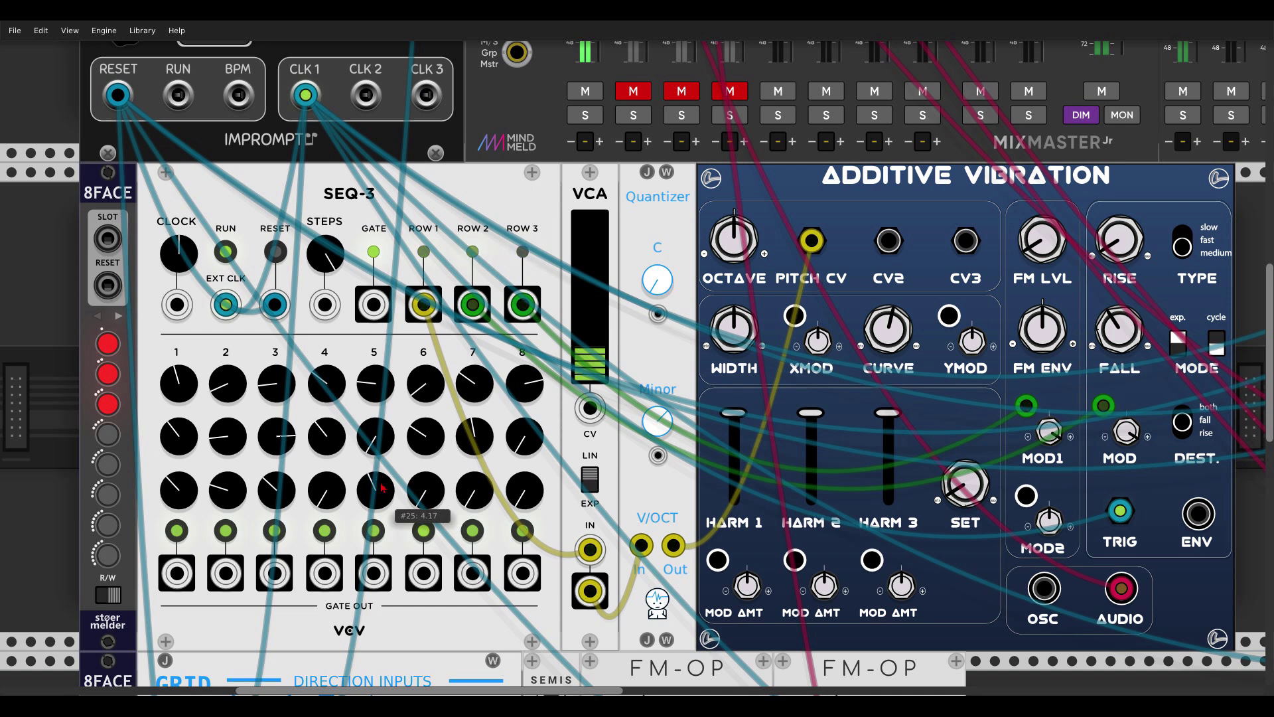
left_click_drag(339, 398, 339, 390)
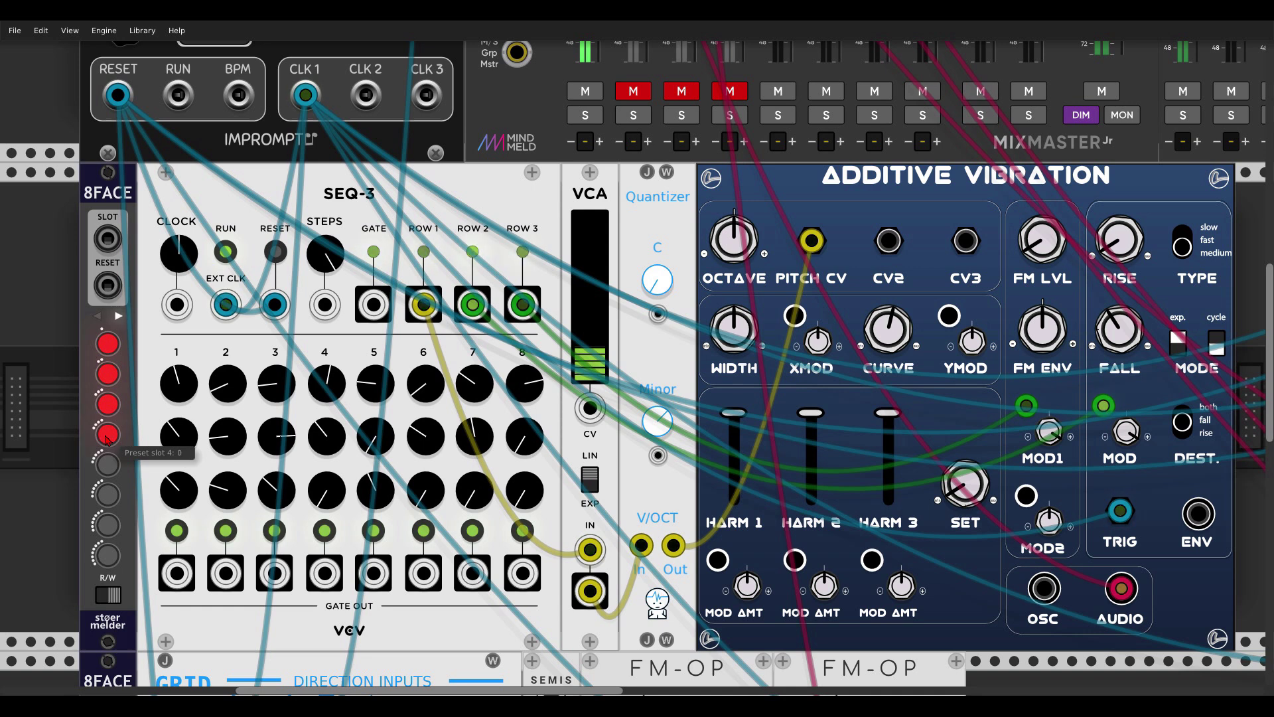
Switch the 8FACE to read mode and limit its active preset slots to the first four
left_click(107, 595)
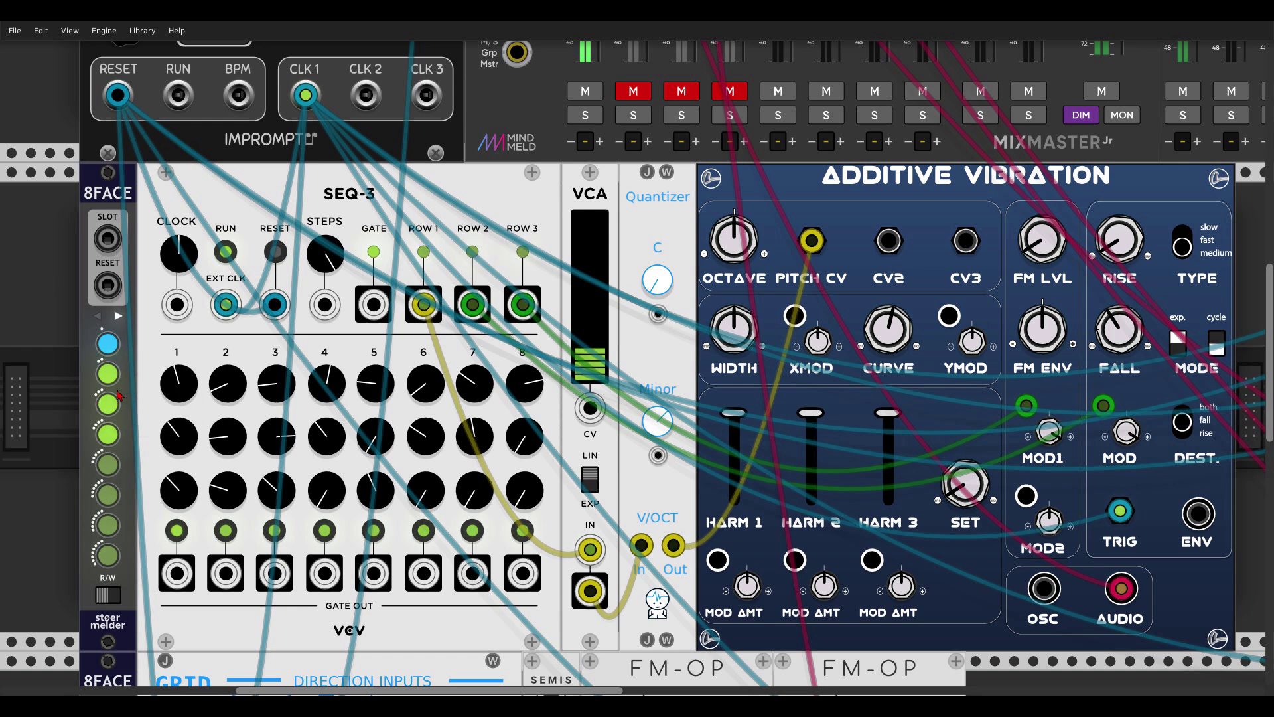
left_click(109, 437)
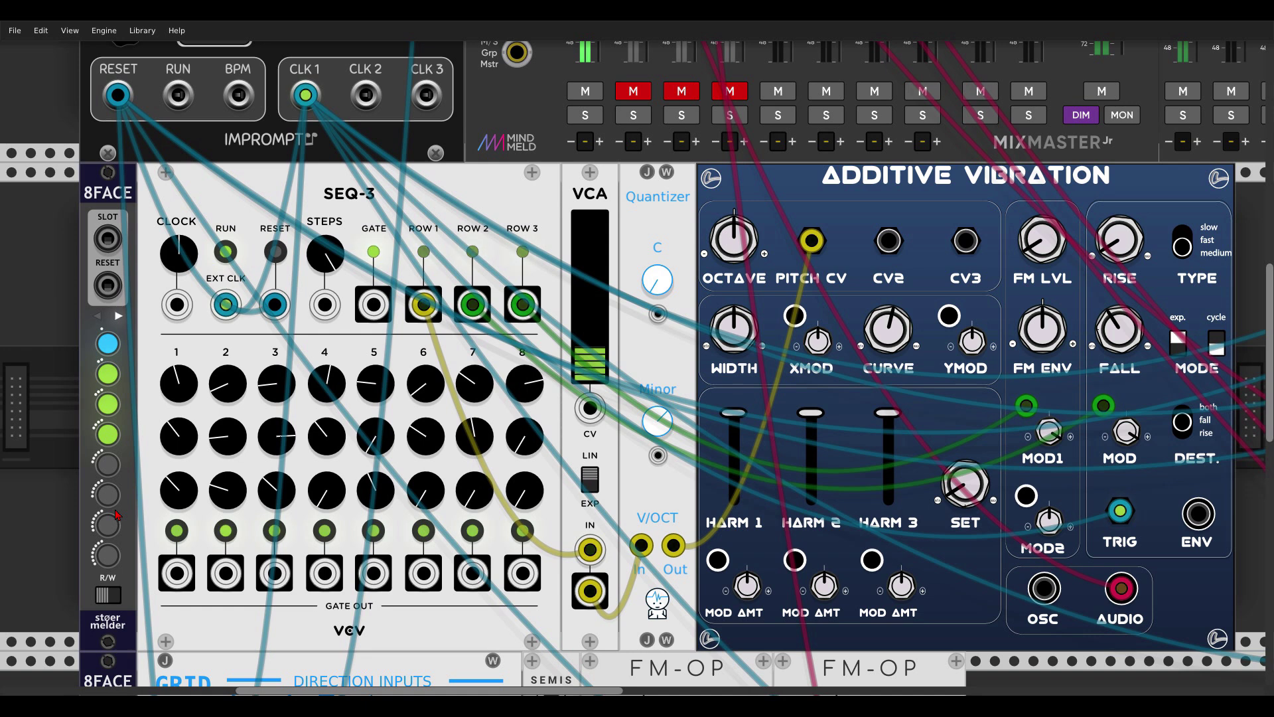
Choose Trigger forward as the 8FACE port SLOT mode, and patch SLOT from SEQ-3's gate out 1 and RESET from the clock's RESET output
right_click(110, 206)
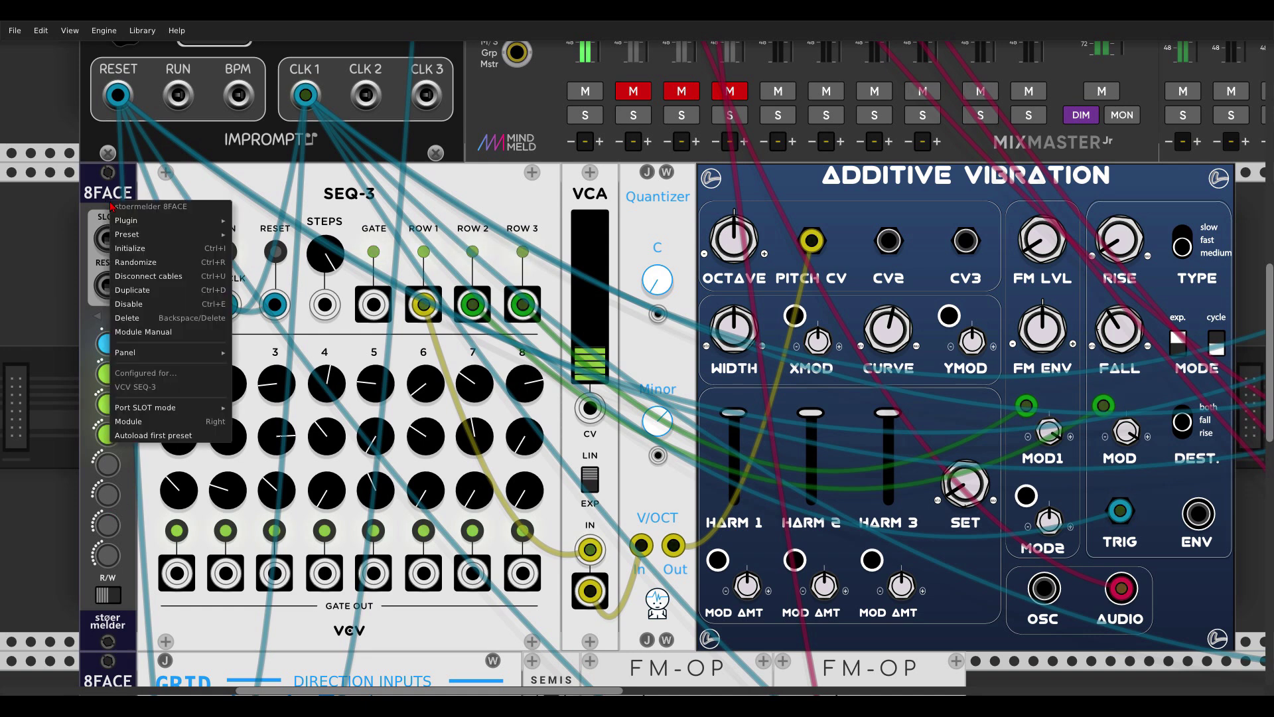
mouse_move(143, 410)
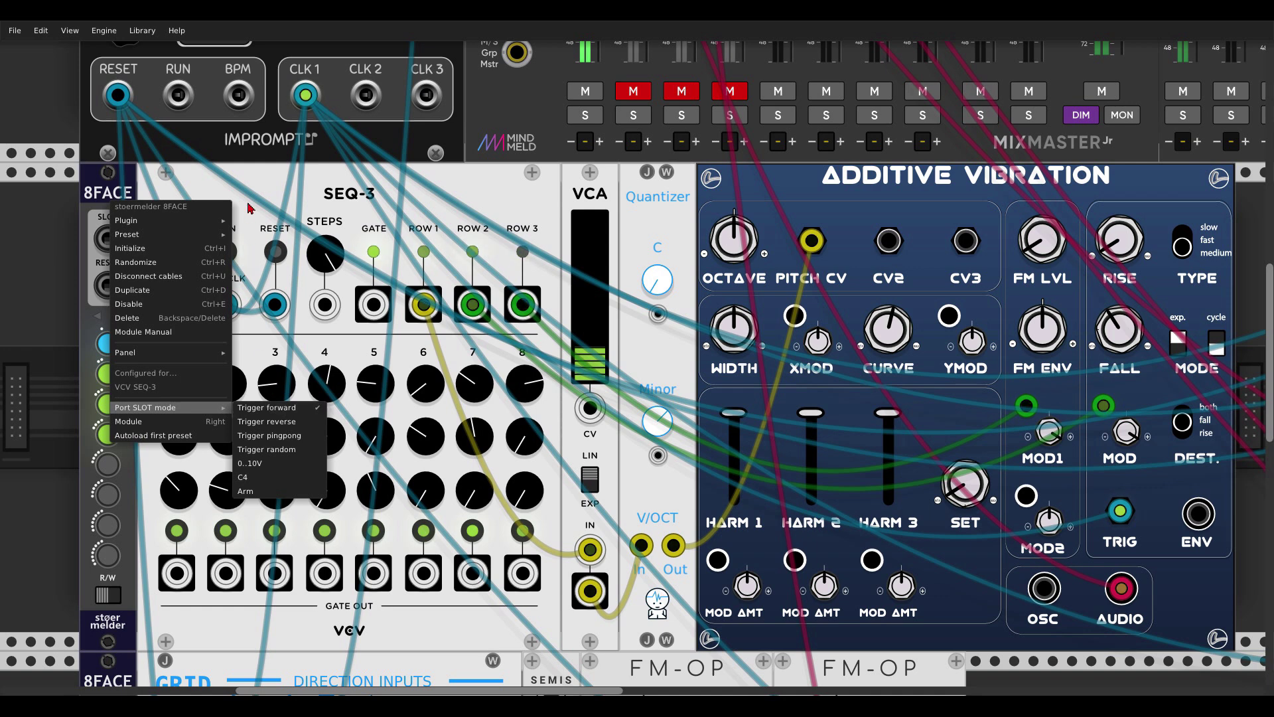
left_click(282, 408)
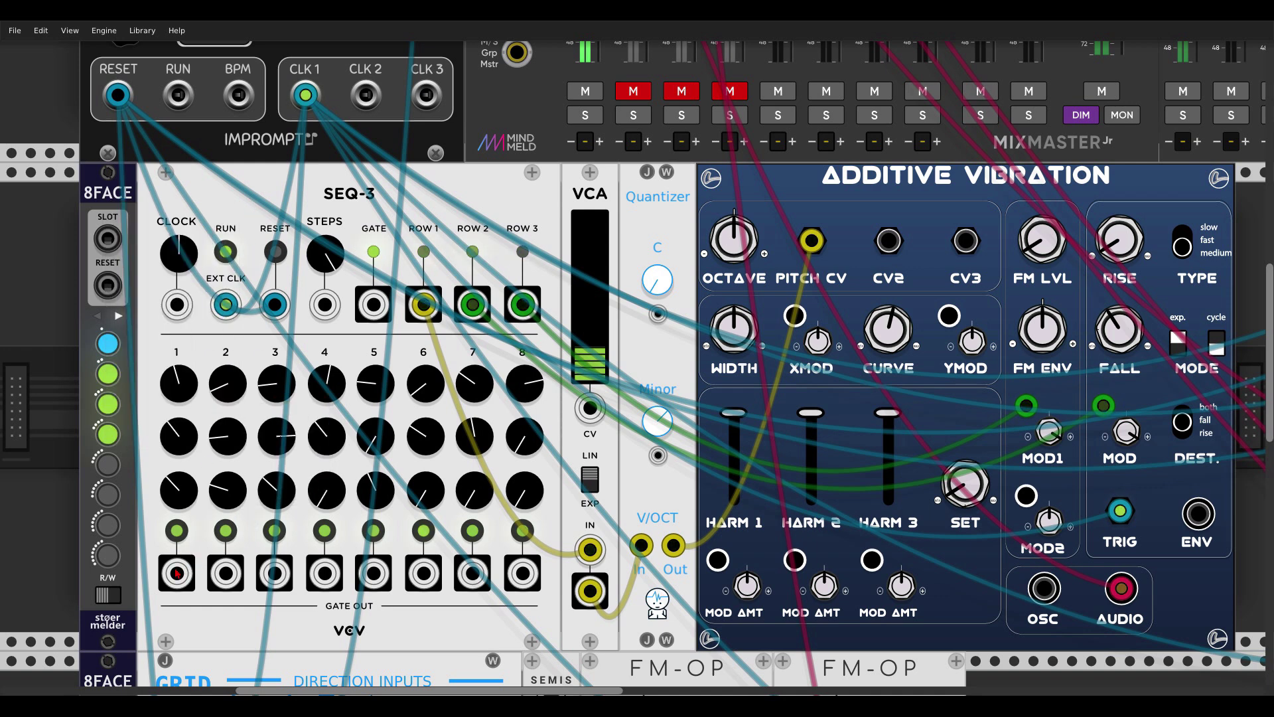
left_click_drag(177, 573, 108, 239)
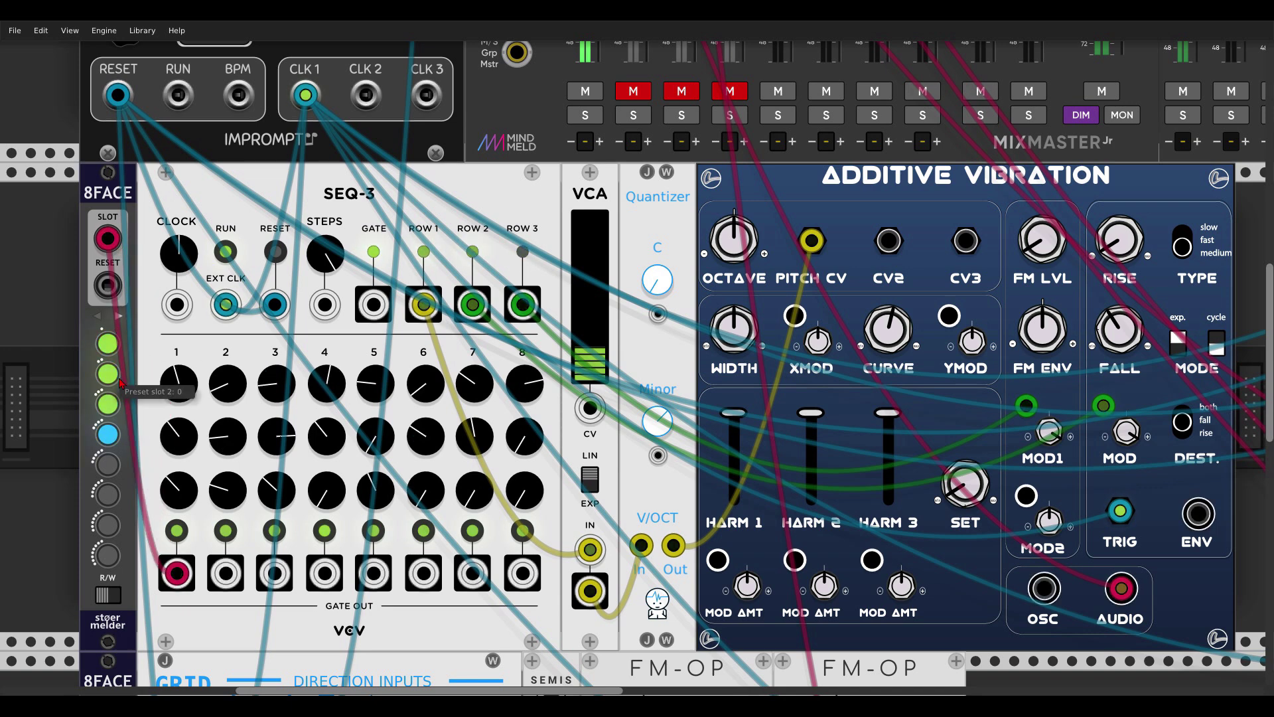
left_click_drag(107, 285, 118, 98)
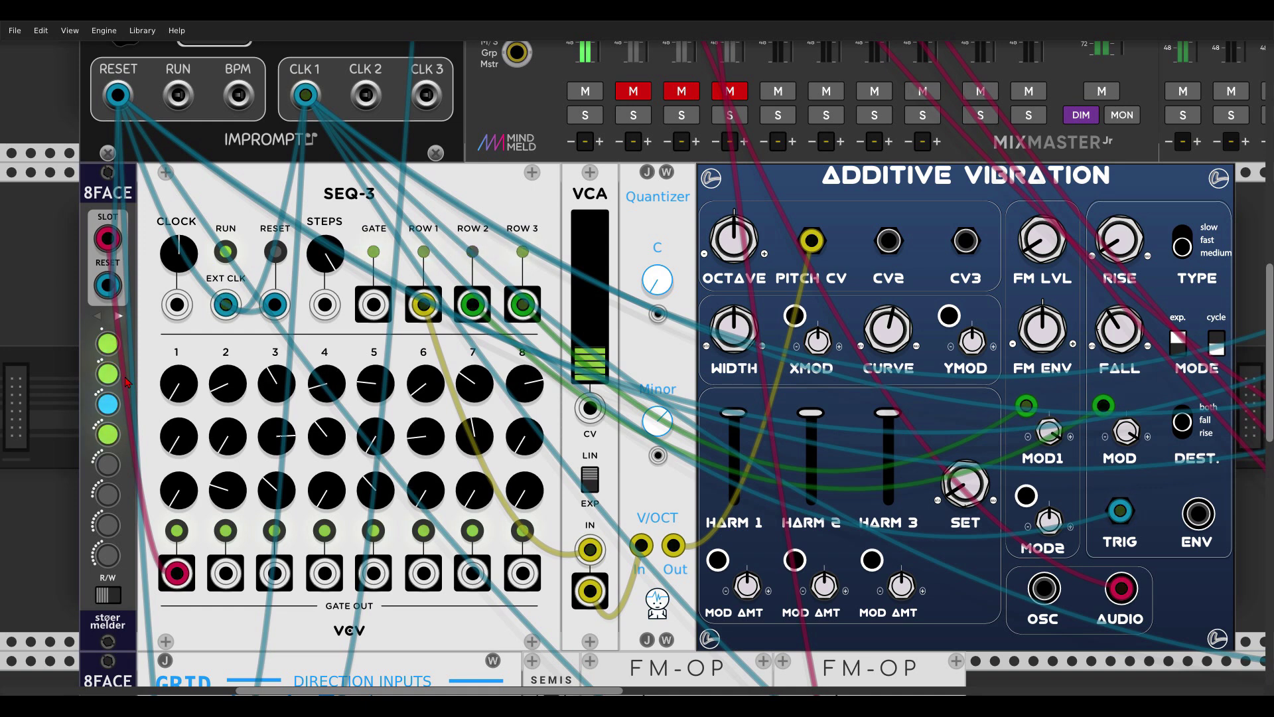
Set the 8FACE port SLOT mode to Trigger reverse
right_click(115, 201)
mouse_move(153, 405)
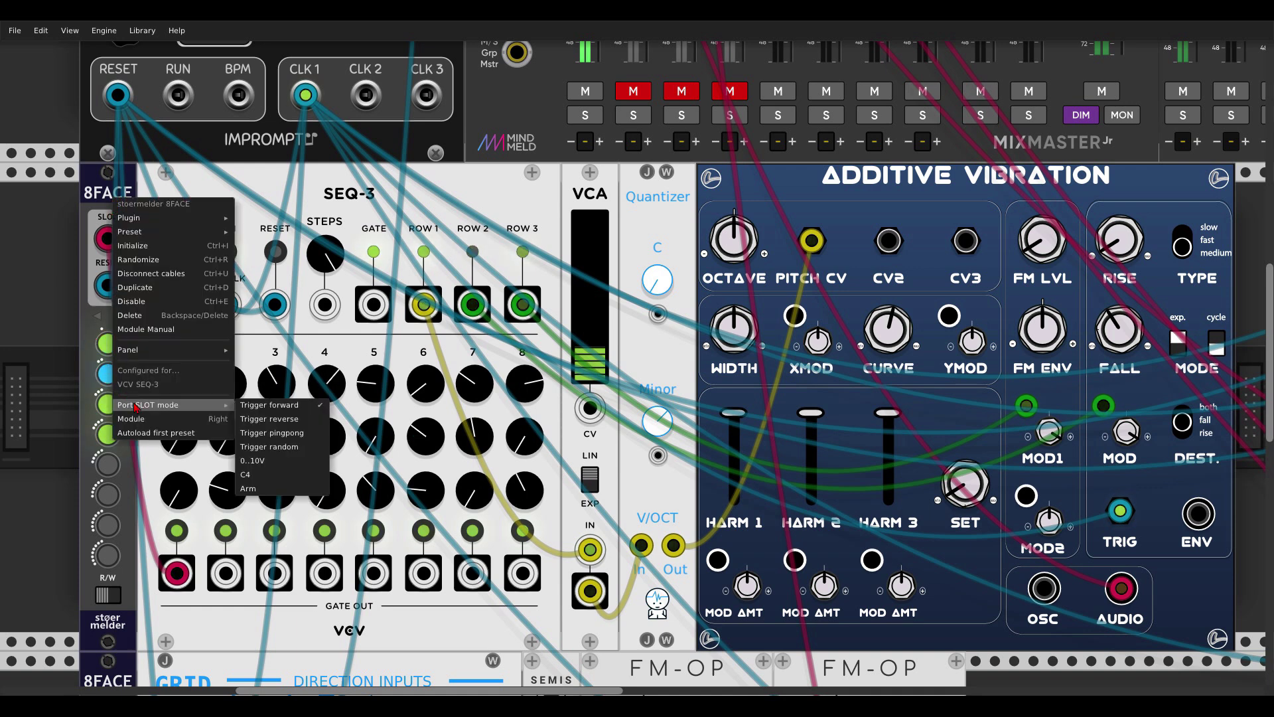
left_click(290, 419)
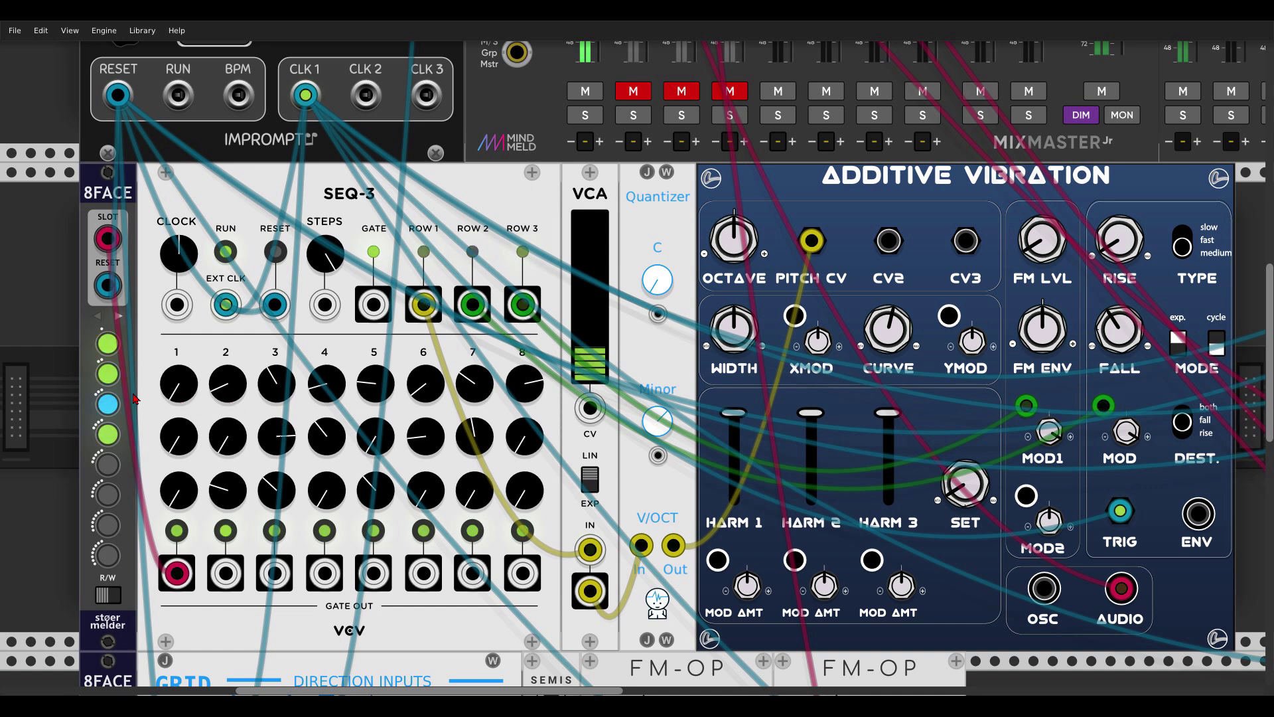
Set the 8FACE port SLOT mode to Trigger pingpong and follow how it steps through the four preset slots
right_click(104, 214)
mouse_move(166, 413)
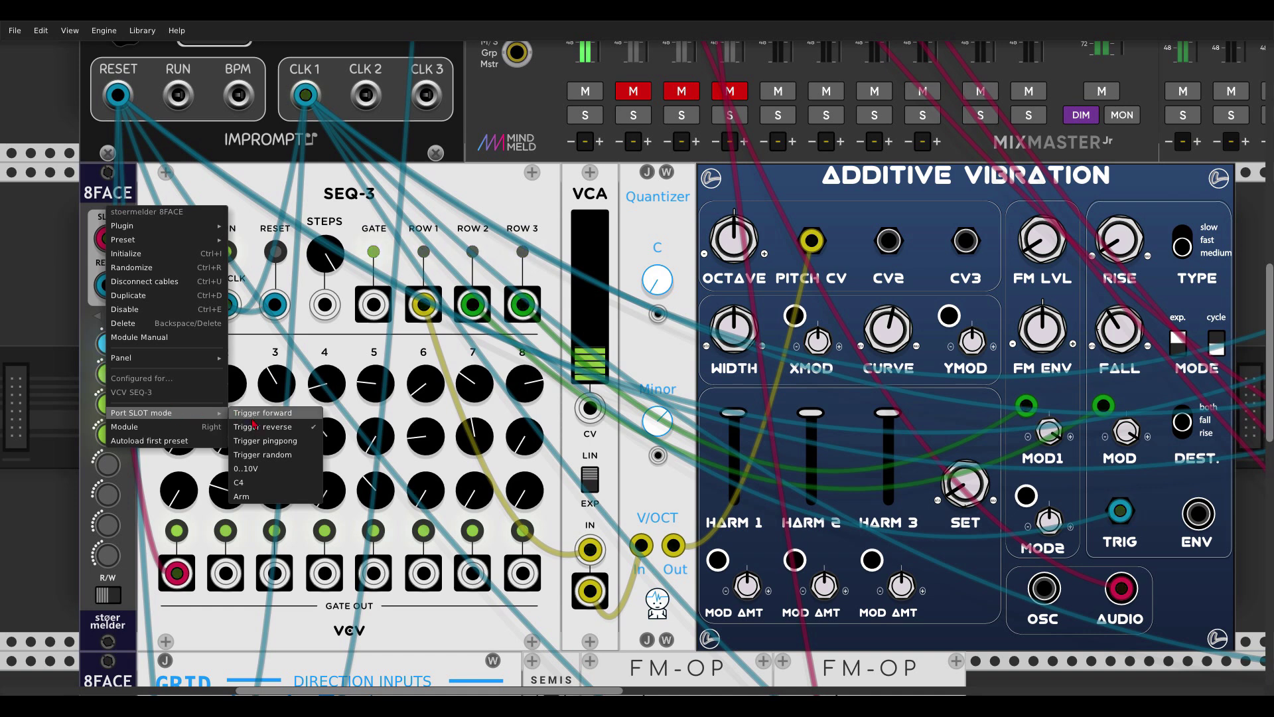
left_click(258, 441)
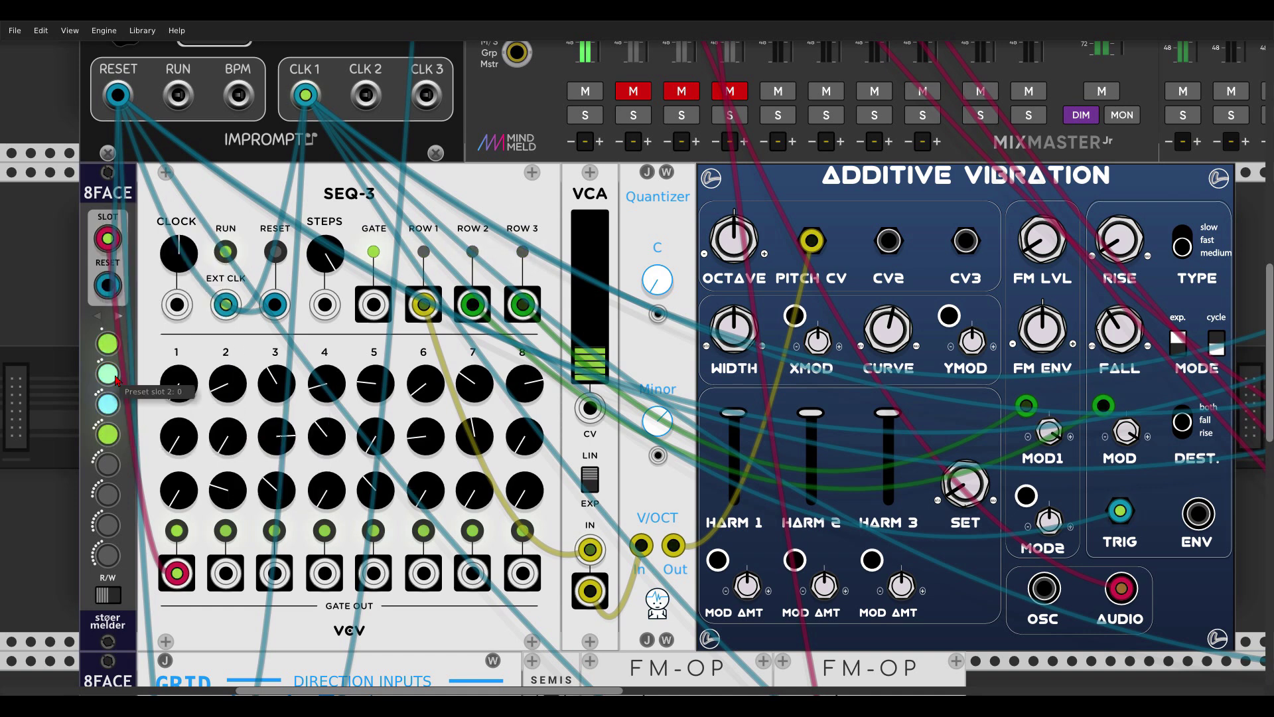
left_click(115, 439)
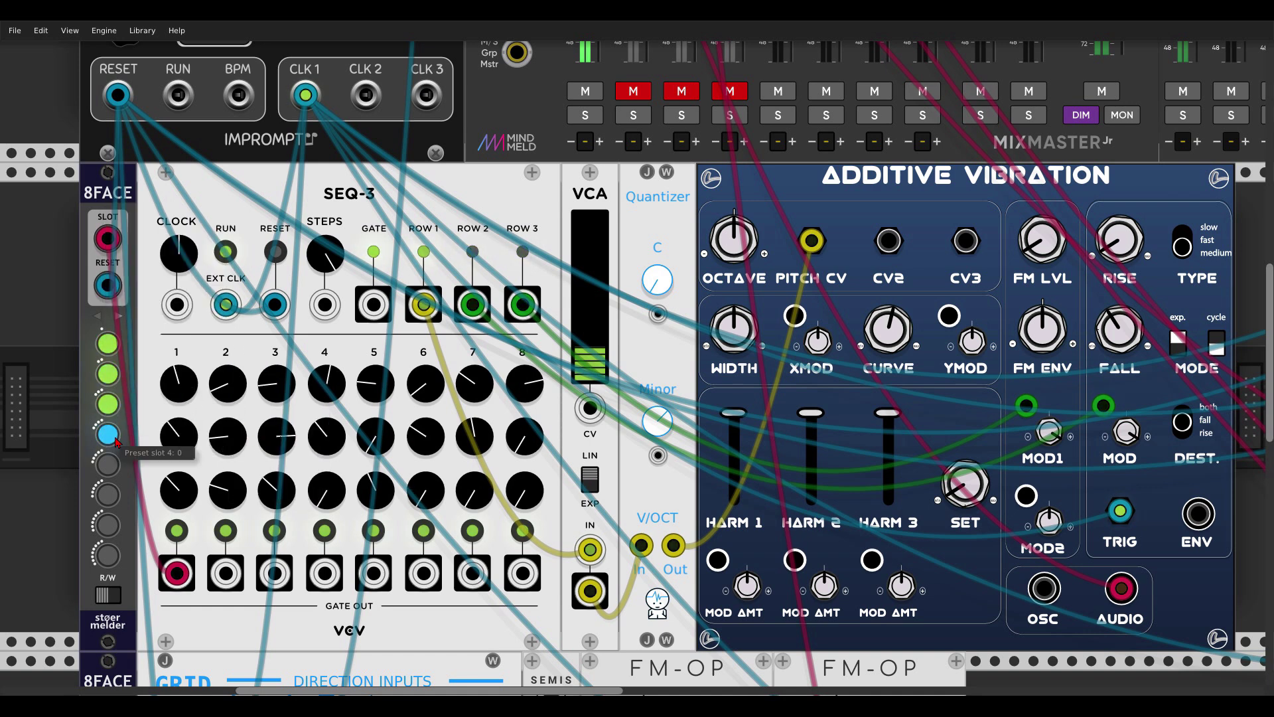
left_click(114, 417)
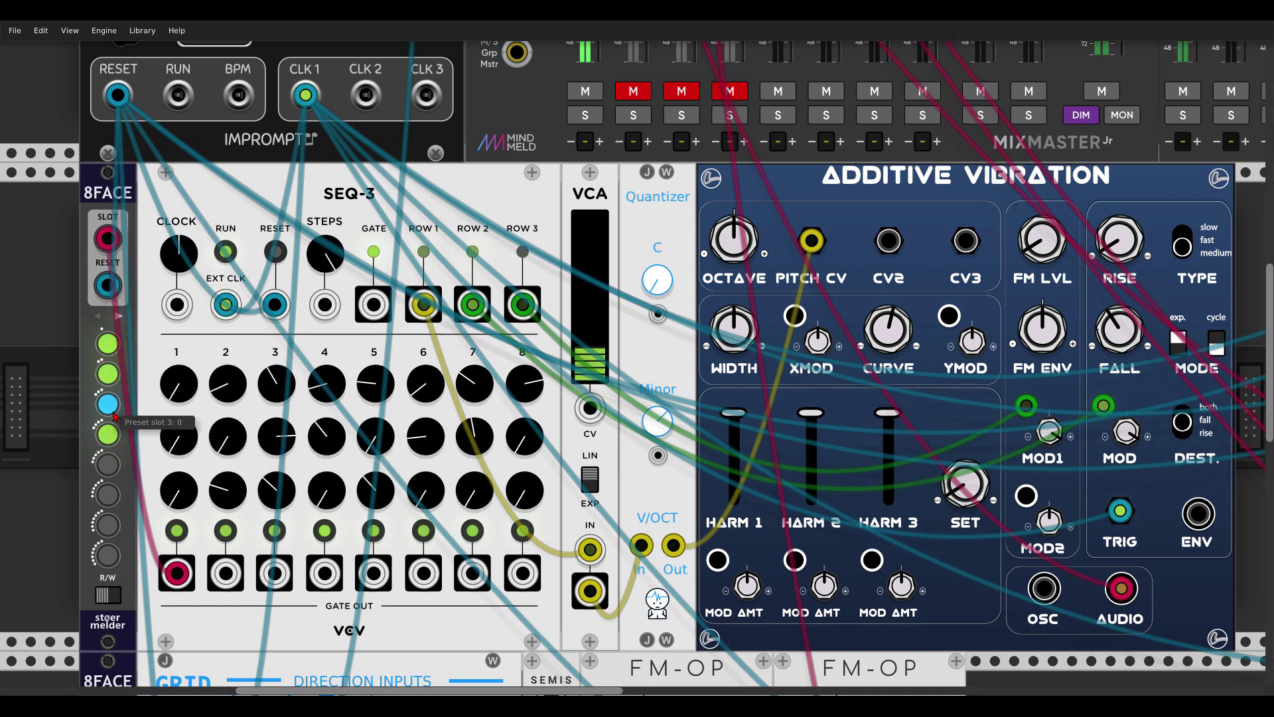
left_click(115, 350)
left_click(118, 360)
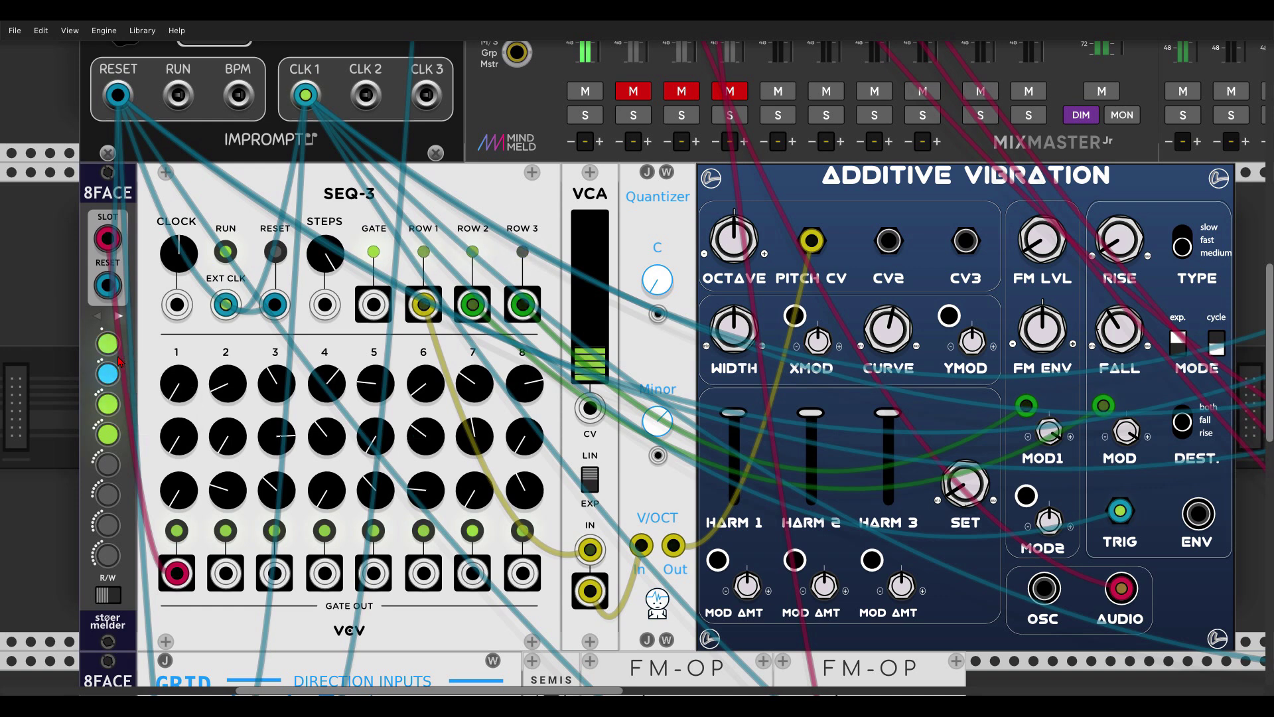
Set the SEQ-3 8FACE's port SLOT mode to Trigger random and follow how it moves among the four preset slots
right_click(108, 196)
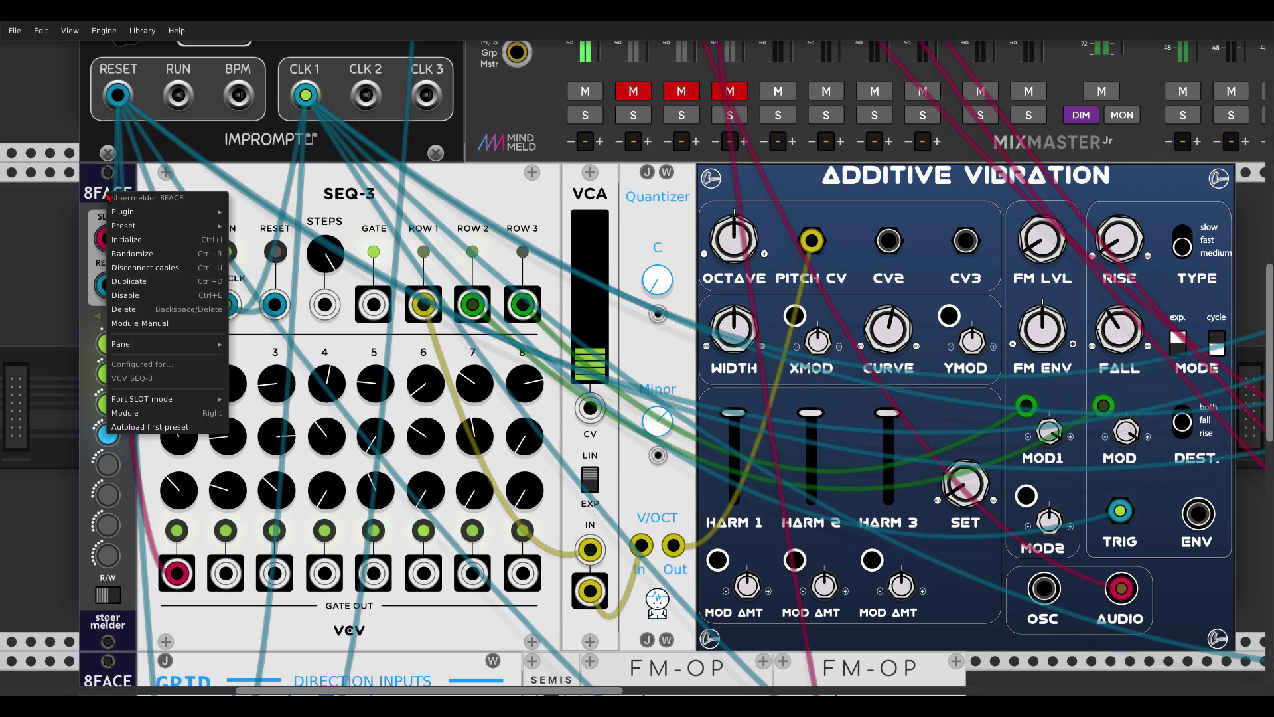
mouse_move(199, 399)
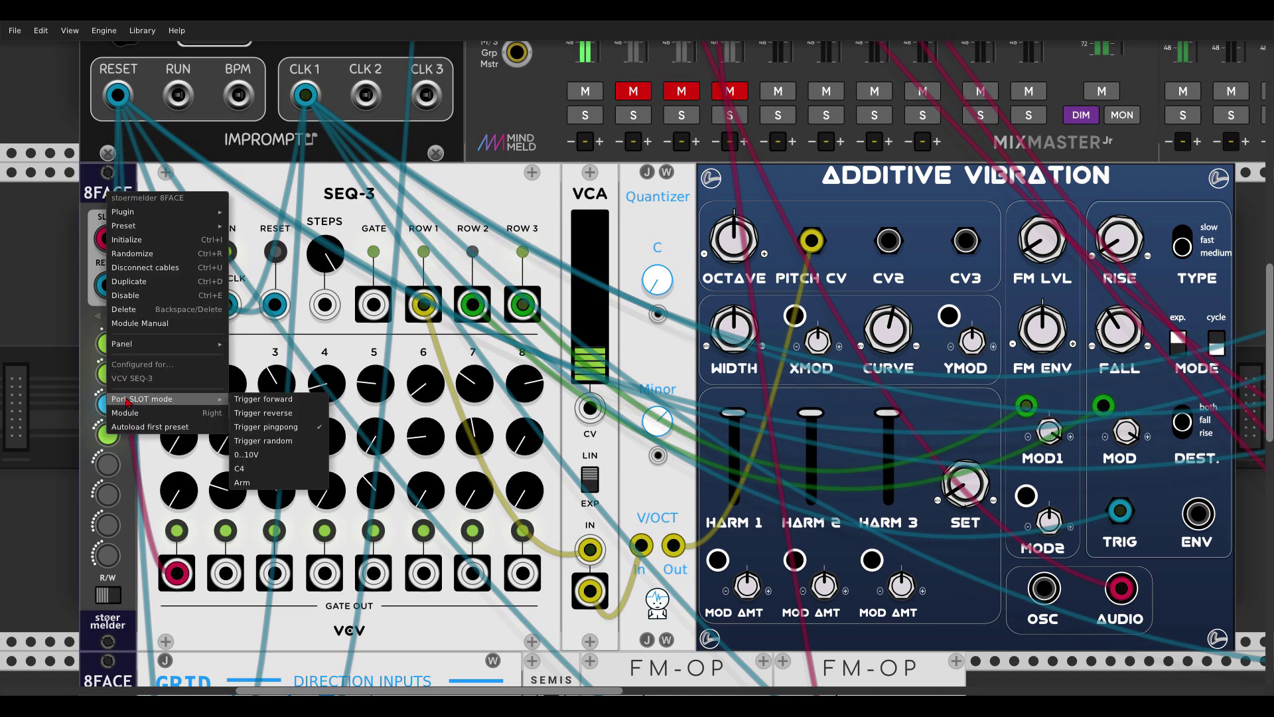
left_click(290, 441)
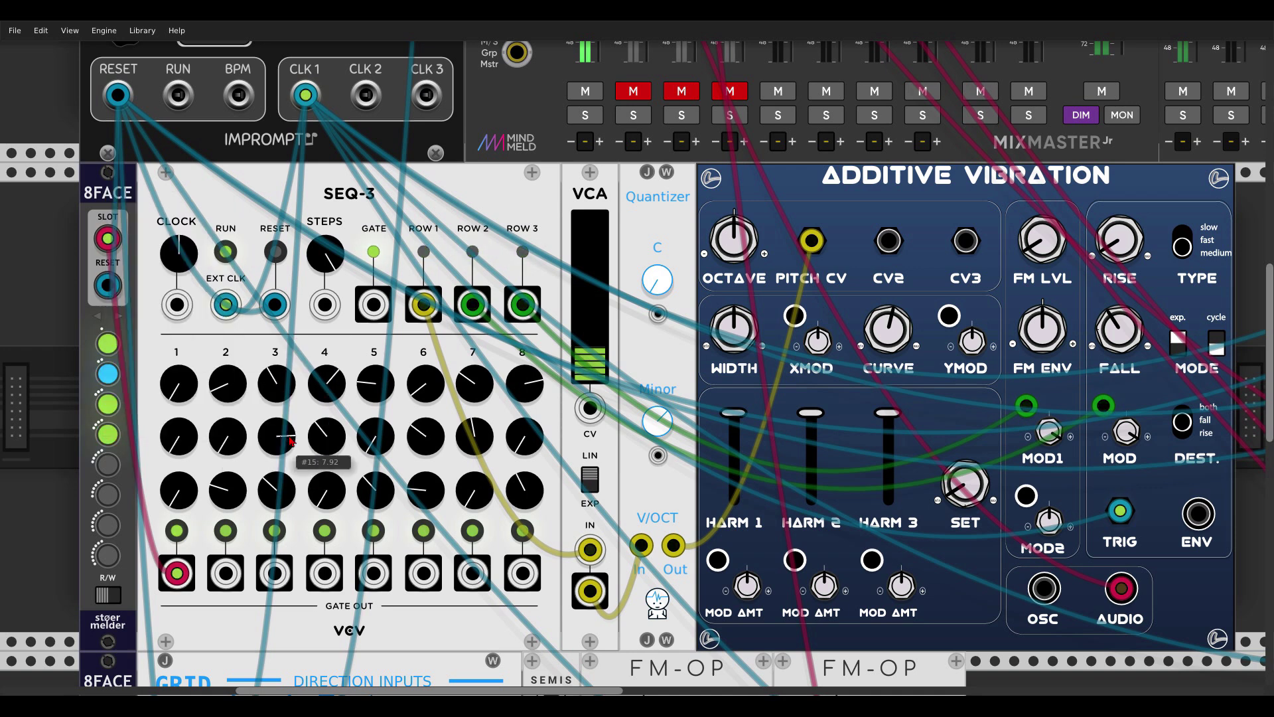
left_click(119, 375)
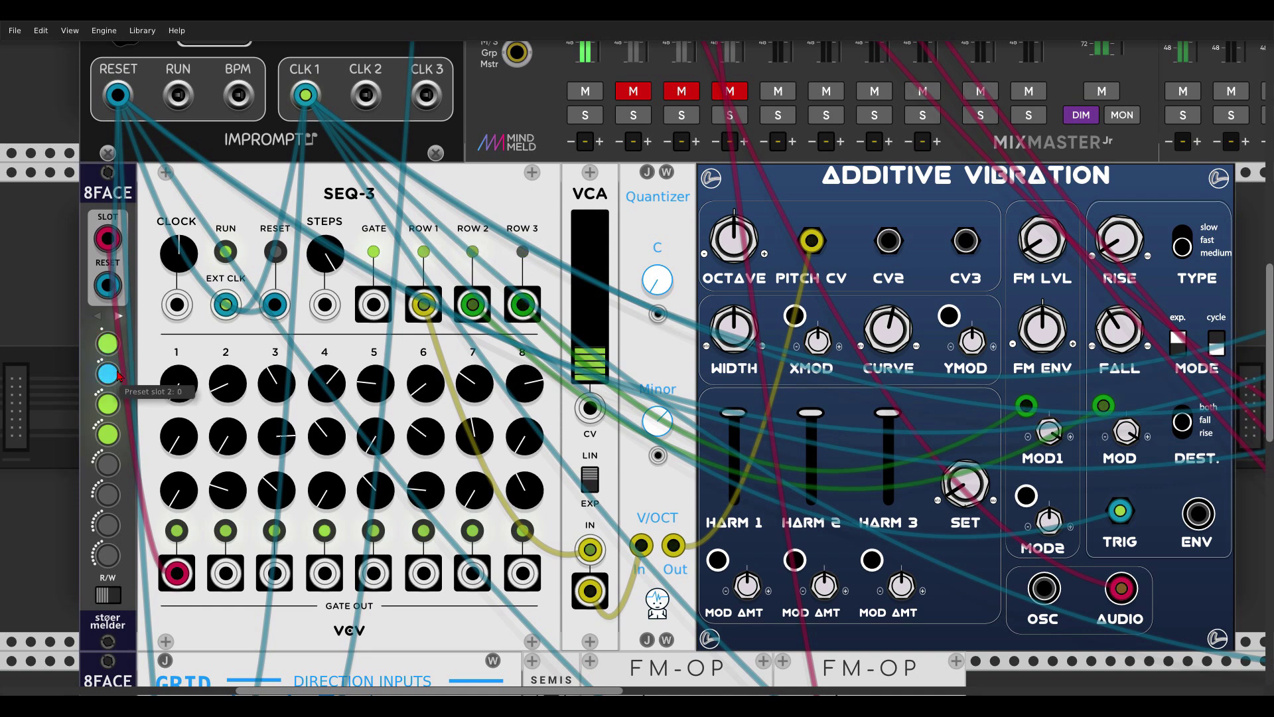
left_click(108, 436)
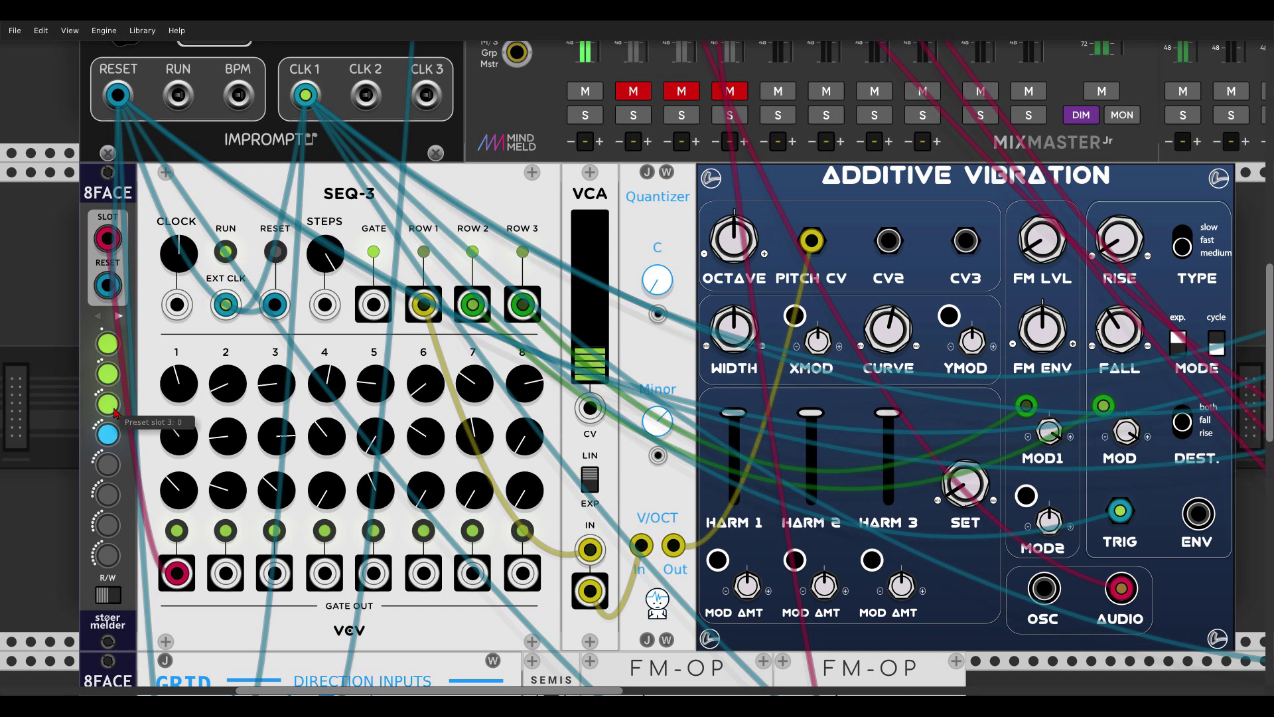
left_click(116, 342)
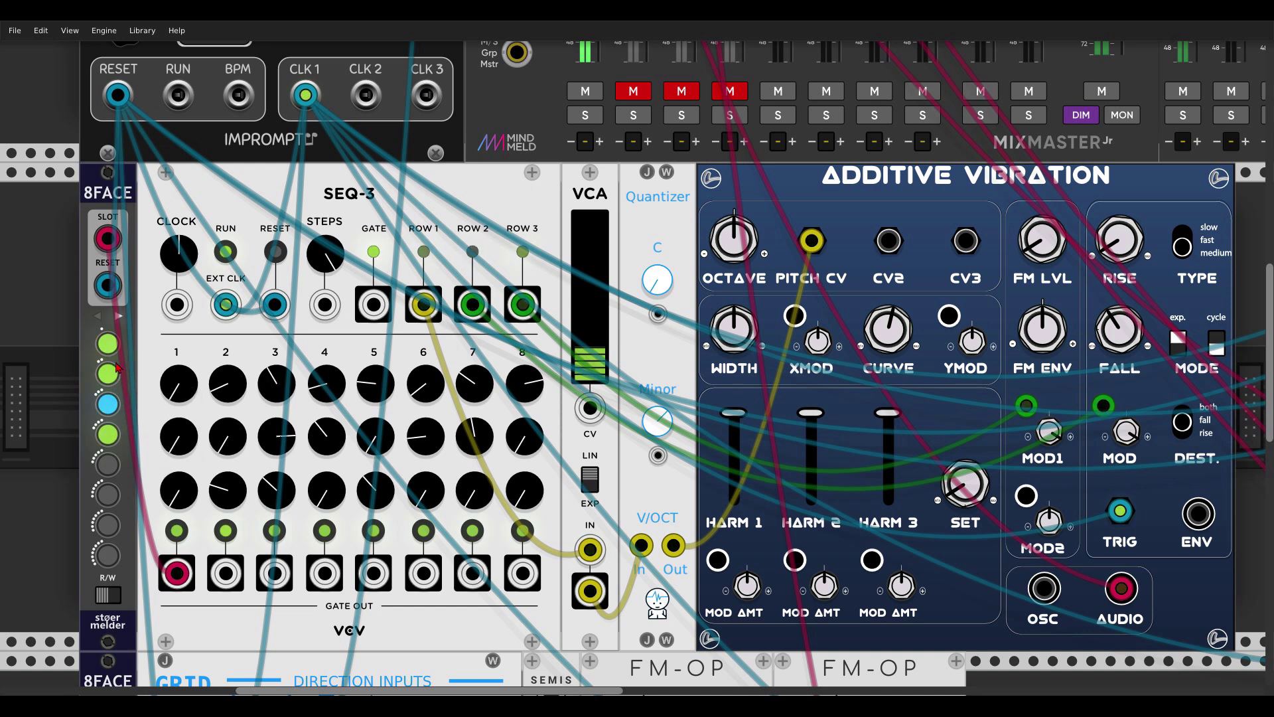
Set the SEQ-3 8FACE's port SLOT mode back to Trigger forward
right_click(111, 202)
mouse_move(168, 409)
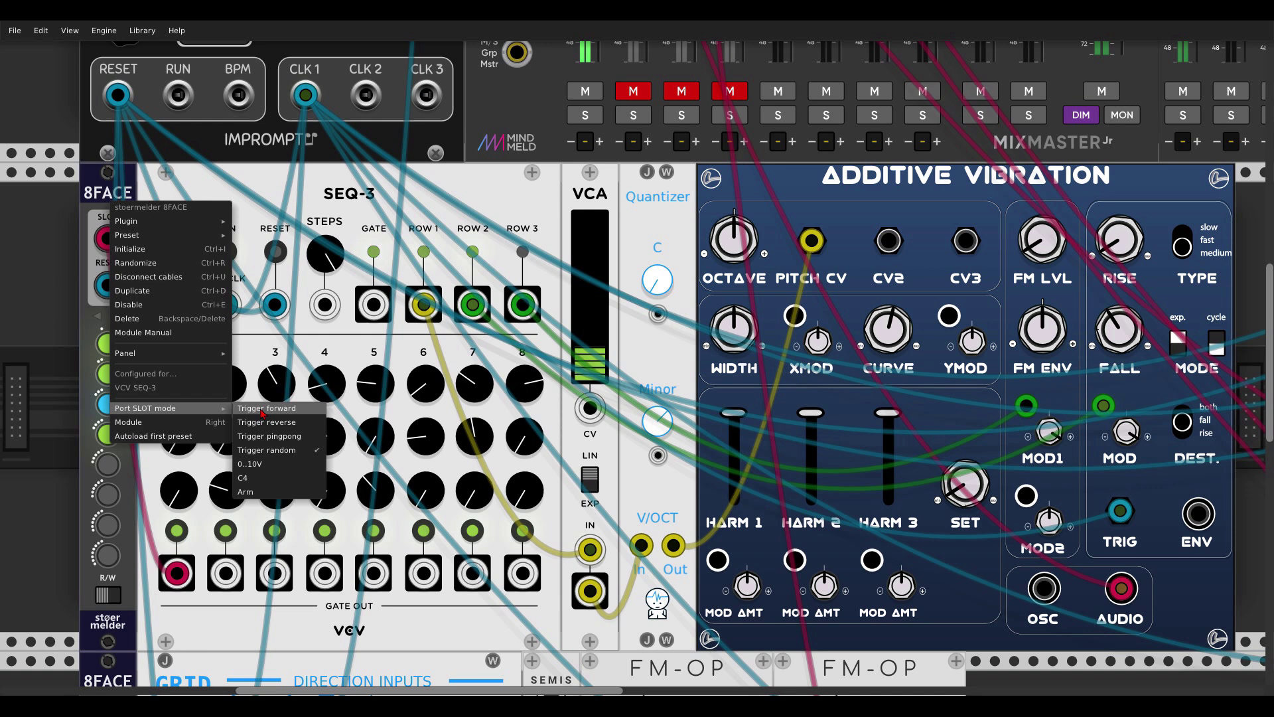
left_click(263, 409)
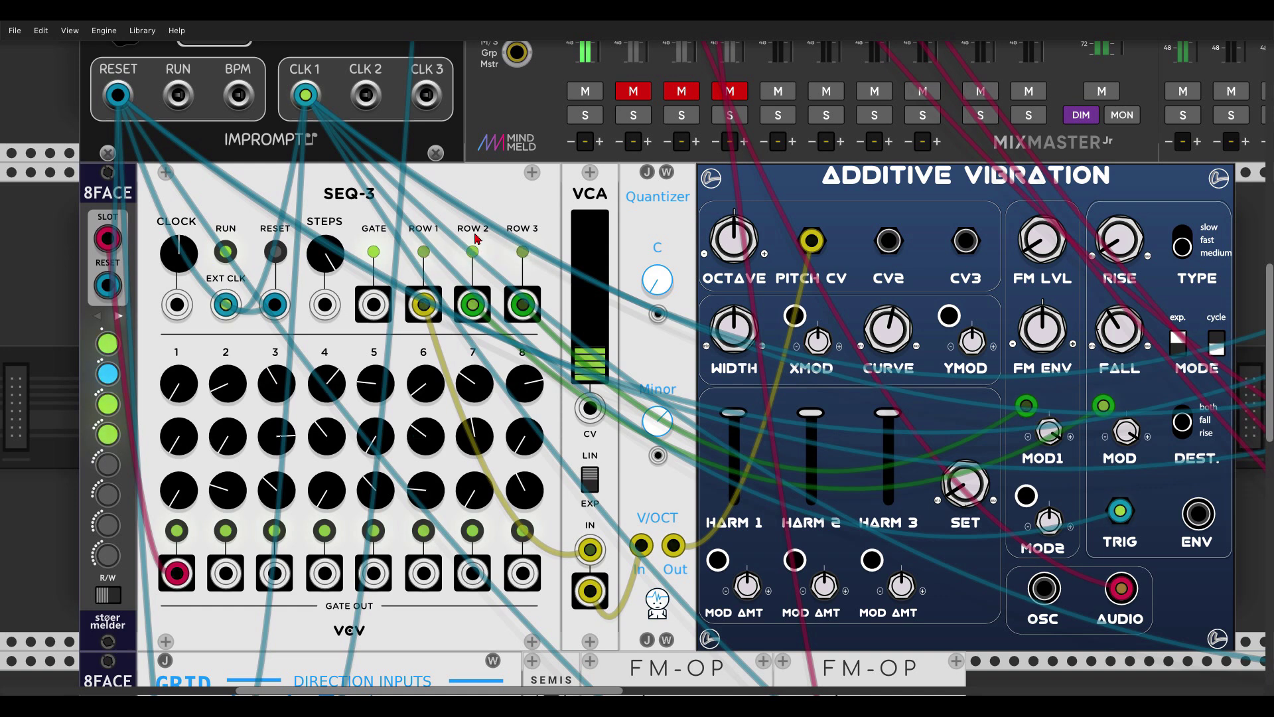
Review the model list of macro oscillator 2 beside the ADDR-SEQ modules, and unmute the second MixMaster channel
scroll(490, 228, "right", 15)
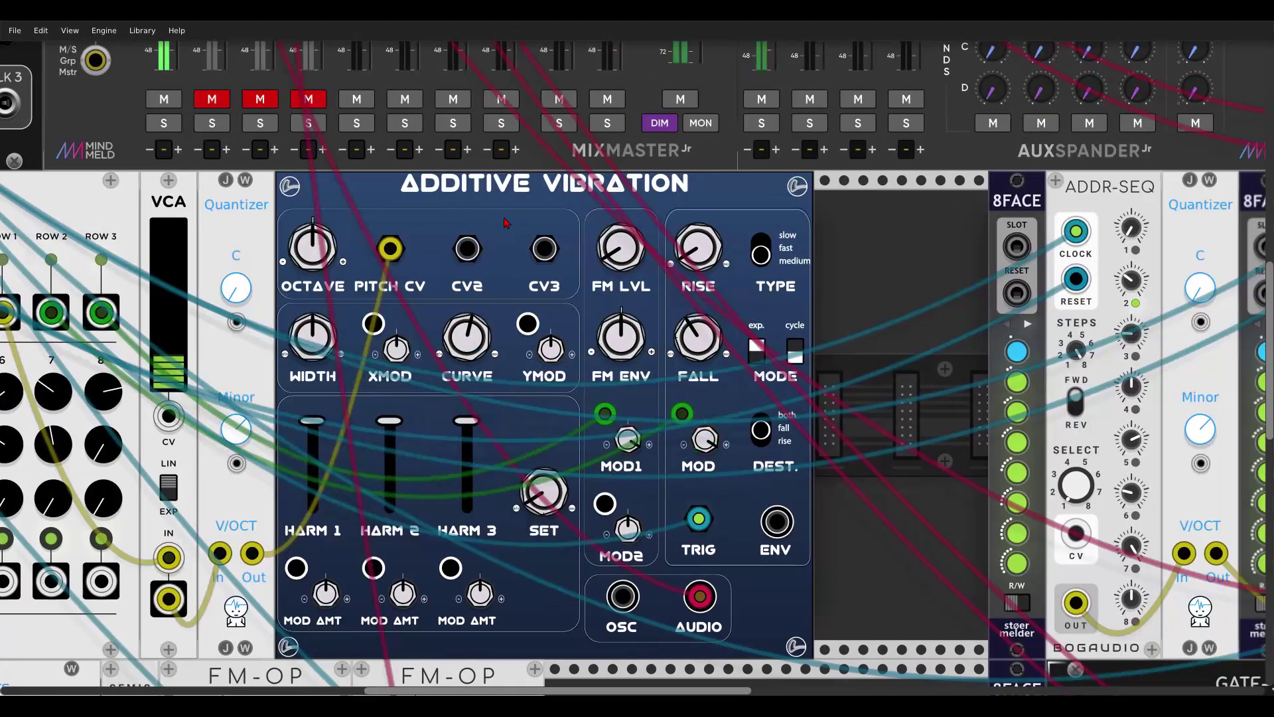
scroll(20, 182, "right", 3)
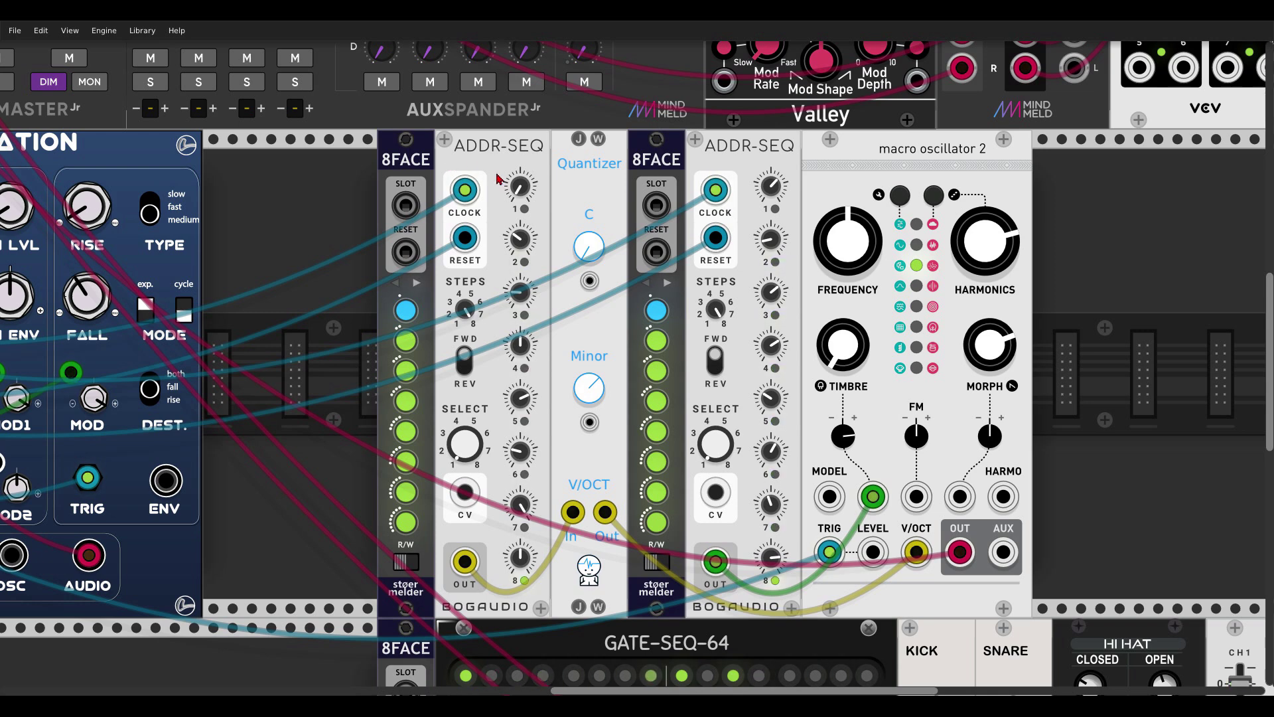
mouse_move(869, 354)
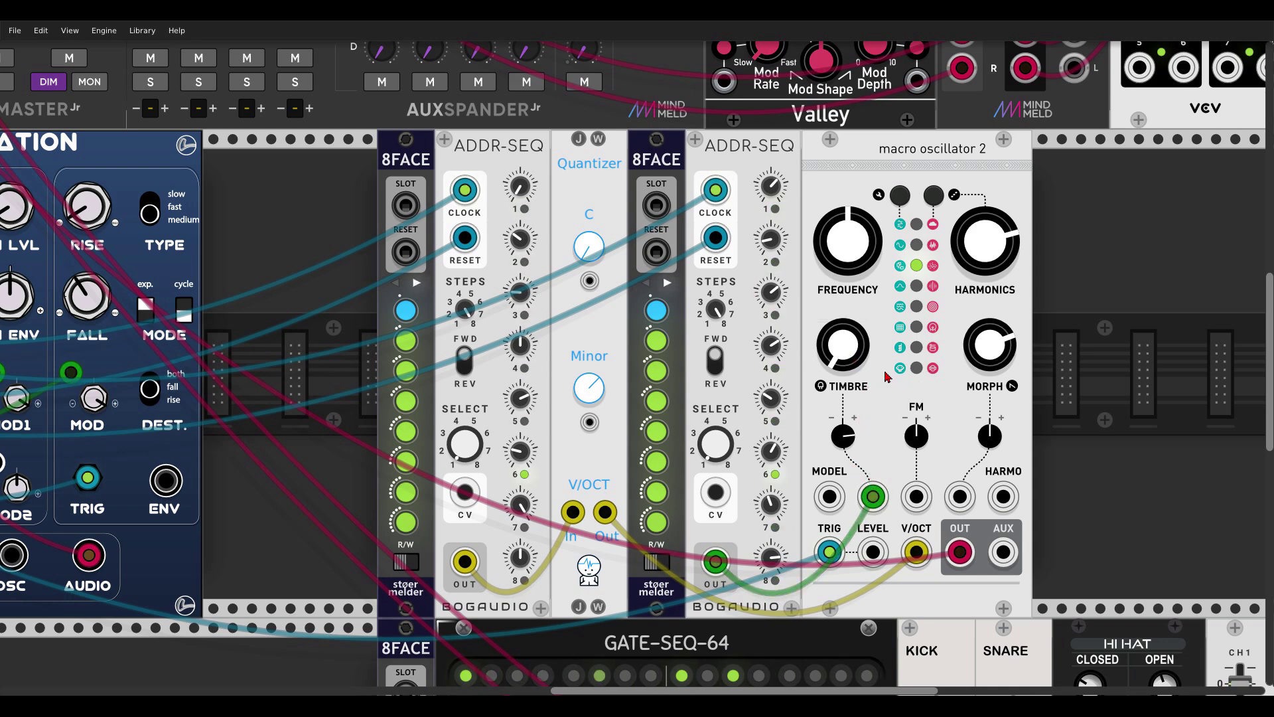
right_click(900, 173)
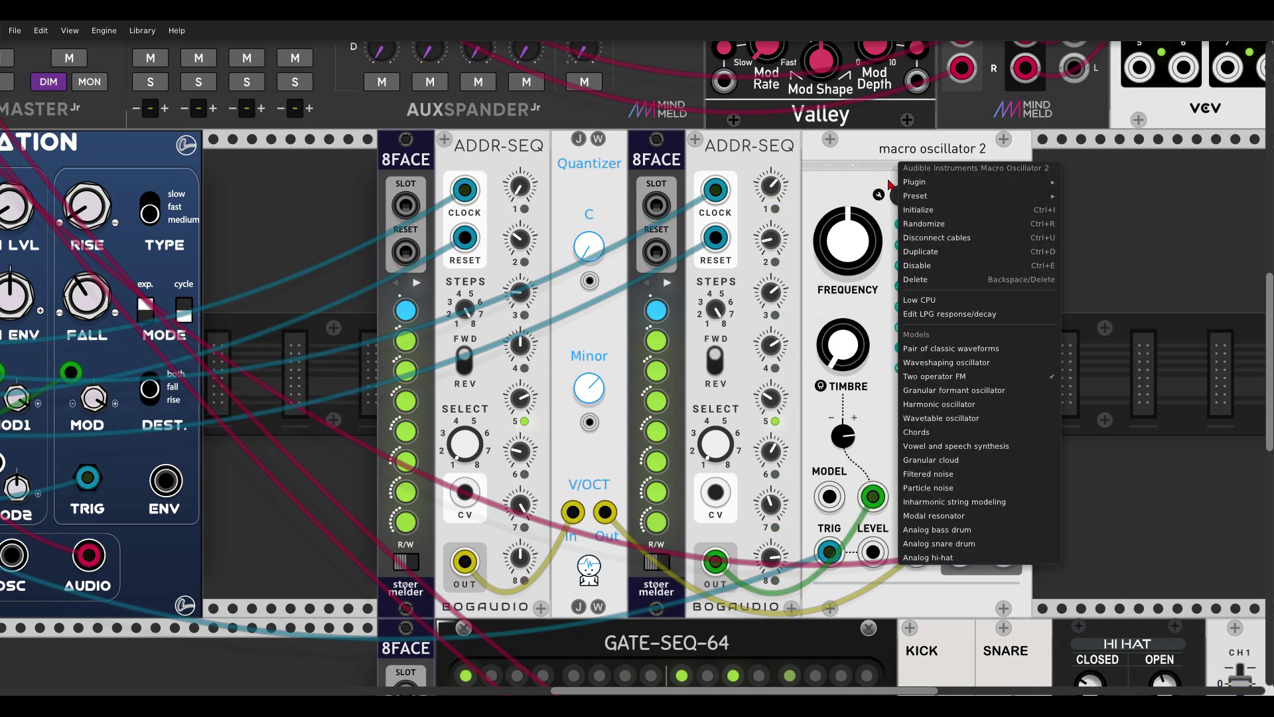
left_click(833, 175)
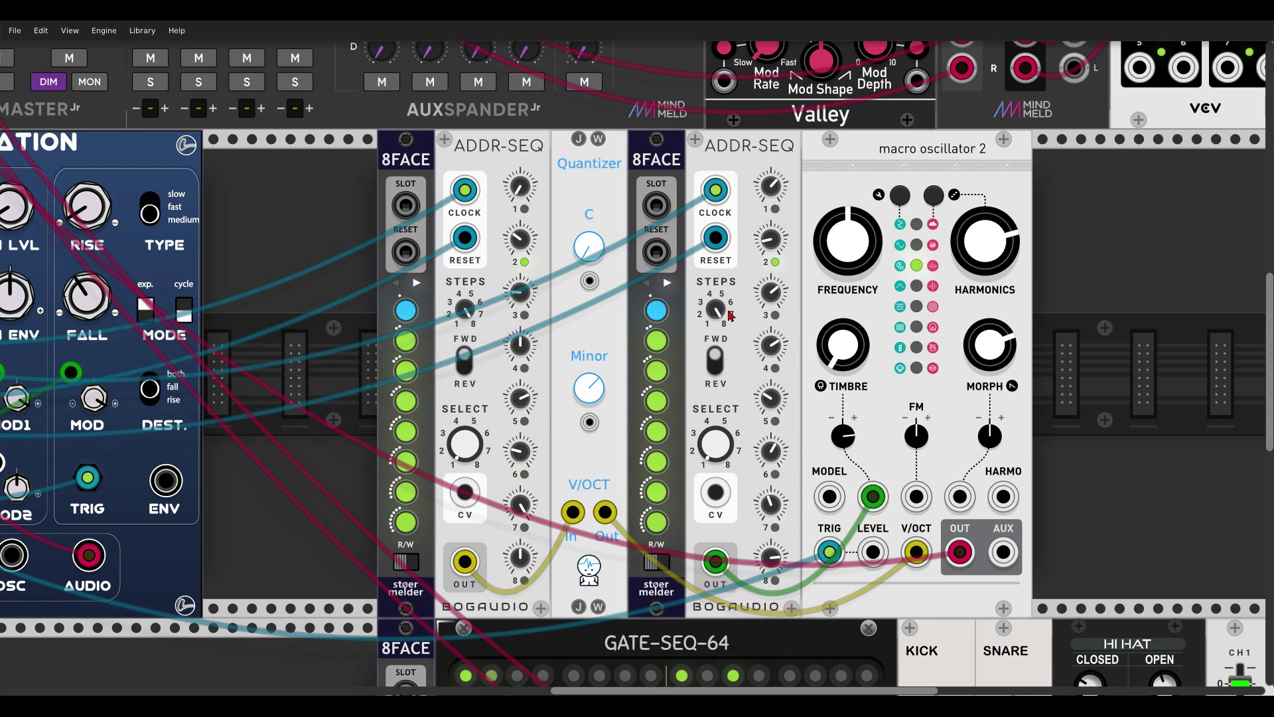
scroll(730, 316, "left", 10)
scroll(730, 316, "up", 3)
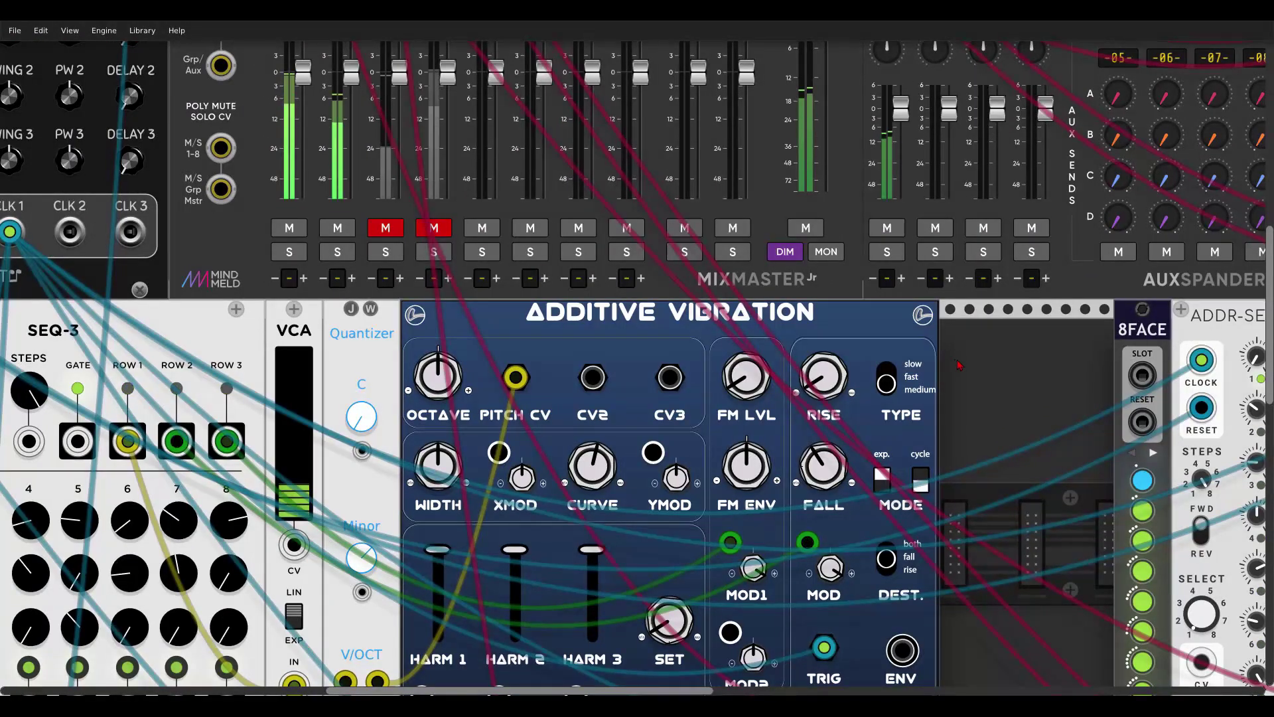
left_click_drag(1037, 383, 355, 199)
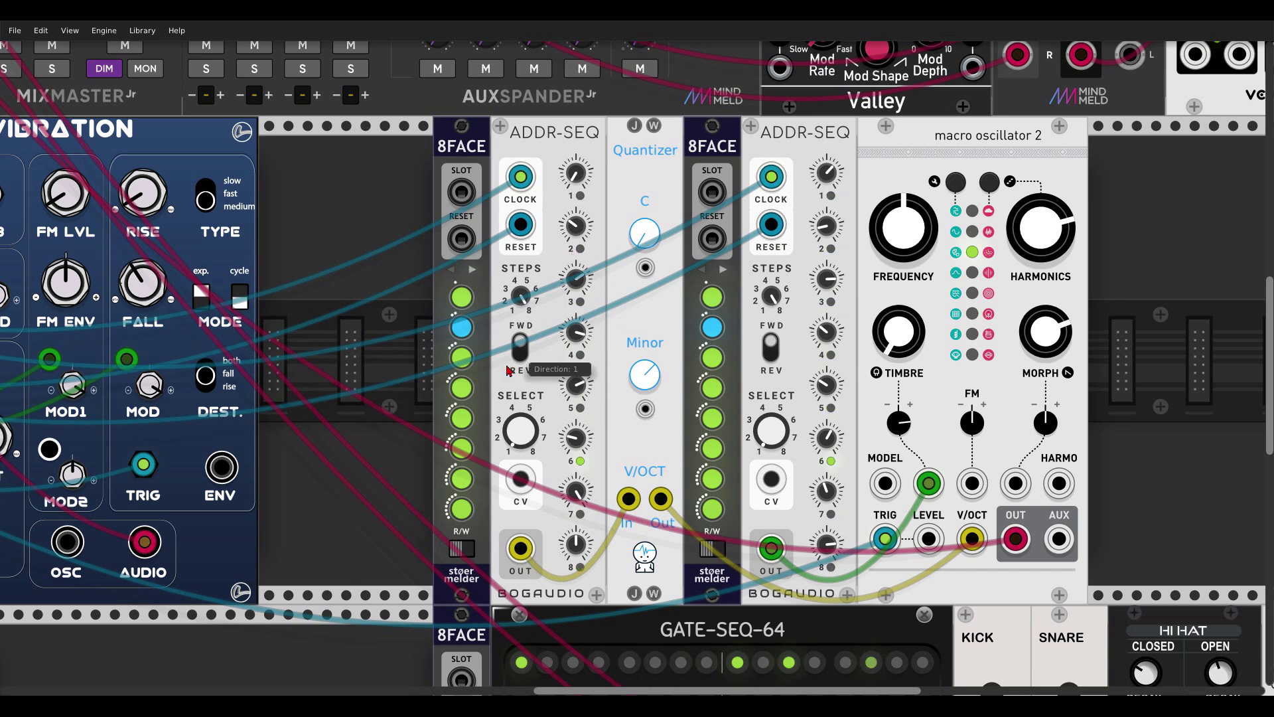
Recall preset slots 3 and 4 in turn on both 8FACE modules attached to the ADDR-SEQ sequencers
left_click(713, 359)
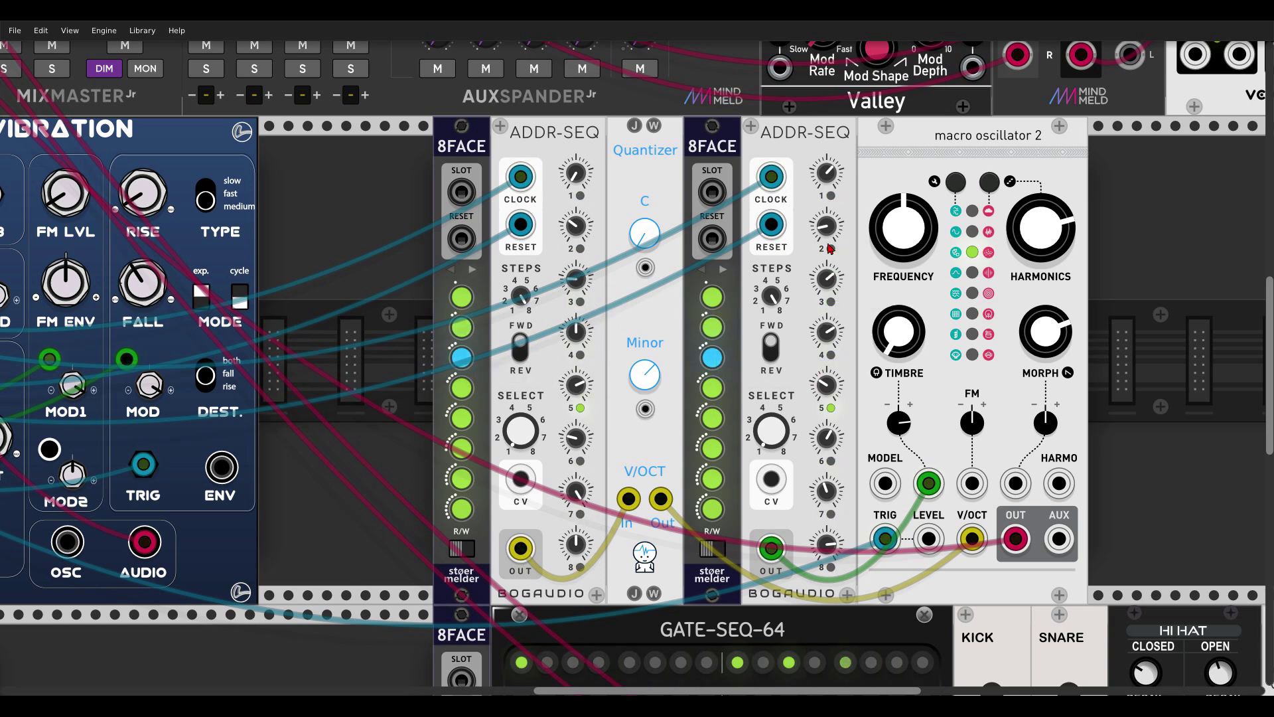
left_click(475, 389)
left_click(716, 389)
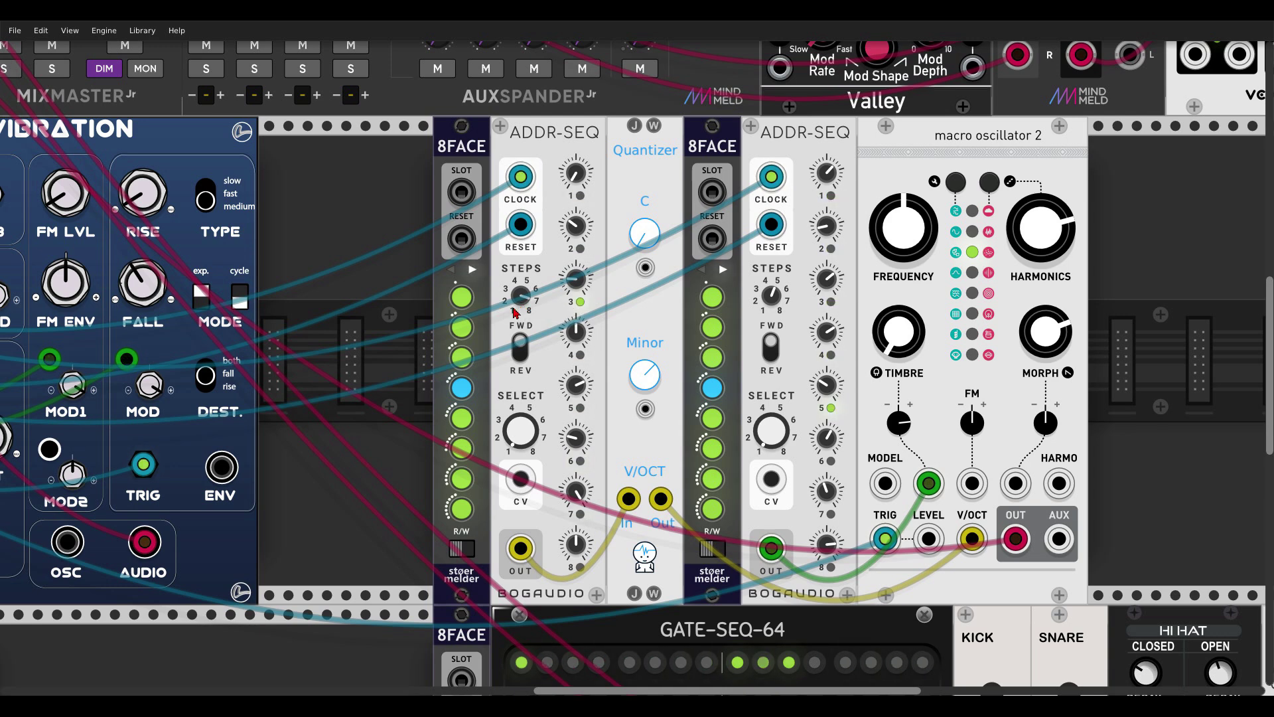
Patch the clock's CLK 2 output to SLOT on both ADDR-SEQ 8FACE modules, and its RESET output to their RESET inputs
scroll(514, 312, "down", 3)
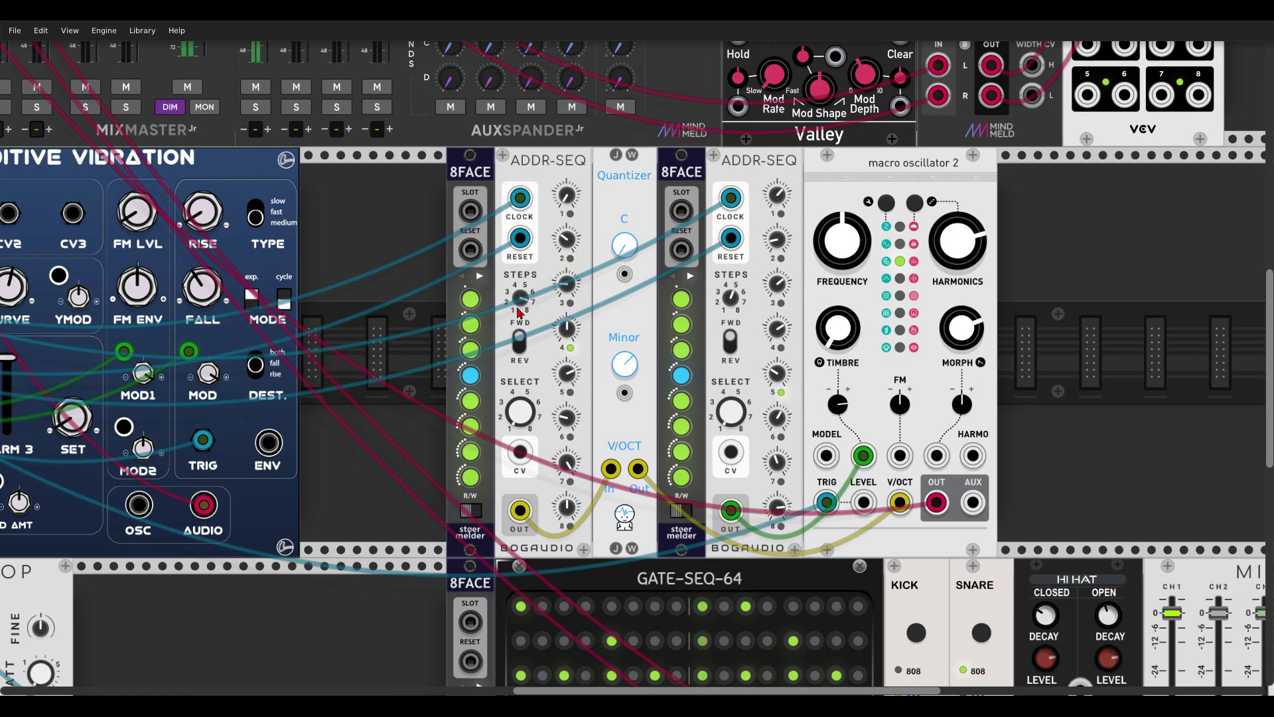
scroll(518, 312, "down", 2)
scroll(521, 309, "down", 2)
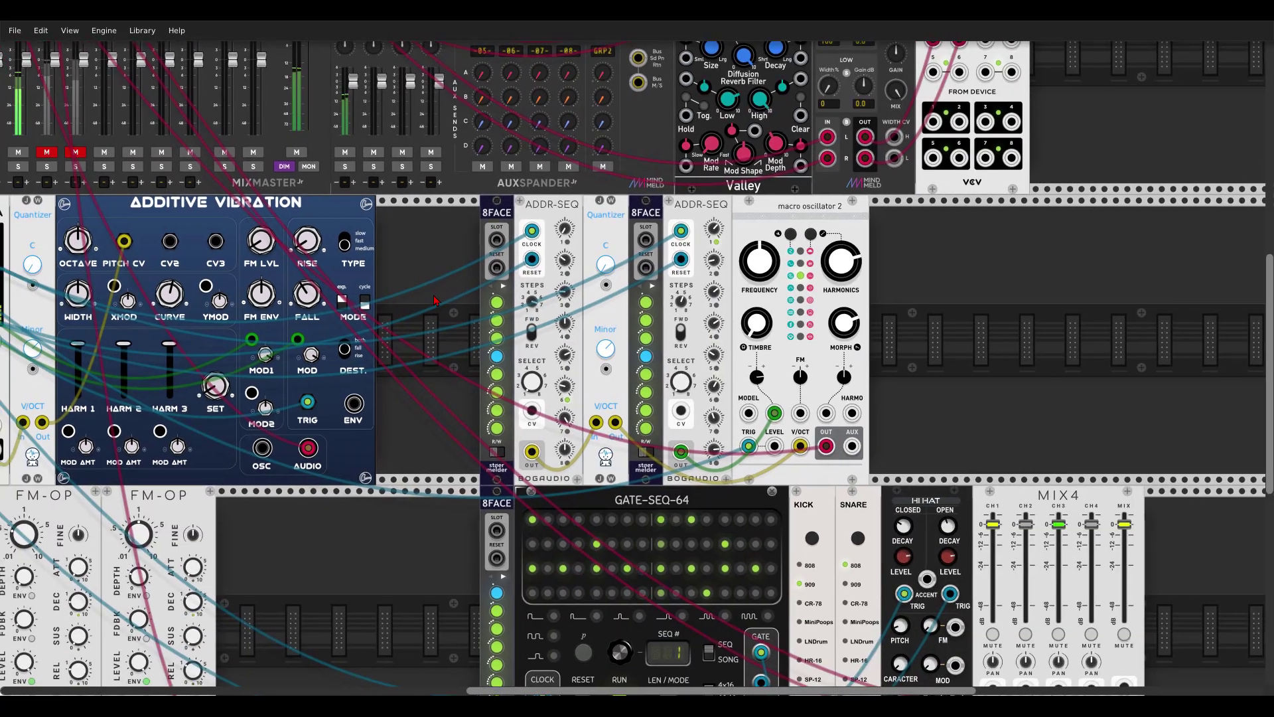
scroll(524, 303, "up", 3)
scroll(524, 303, "left", 6)
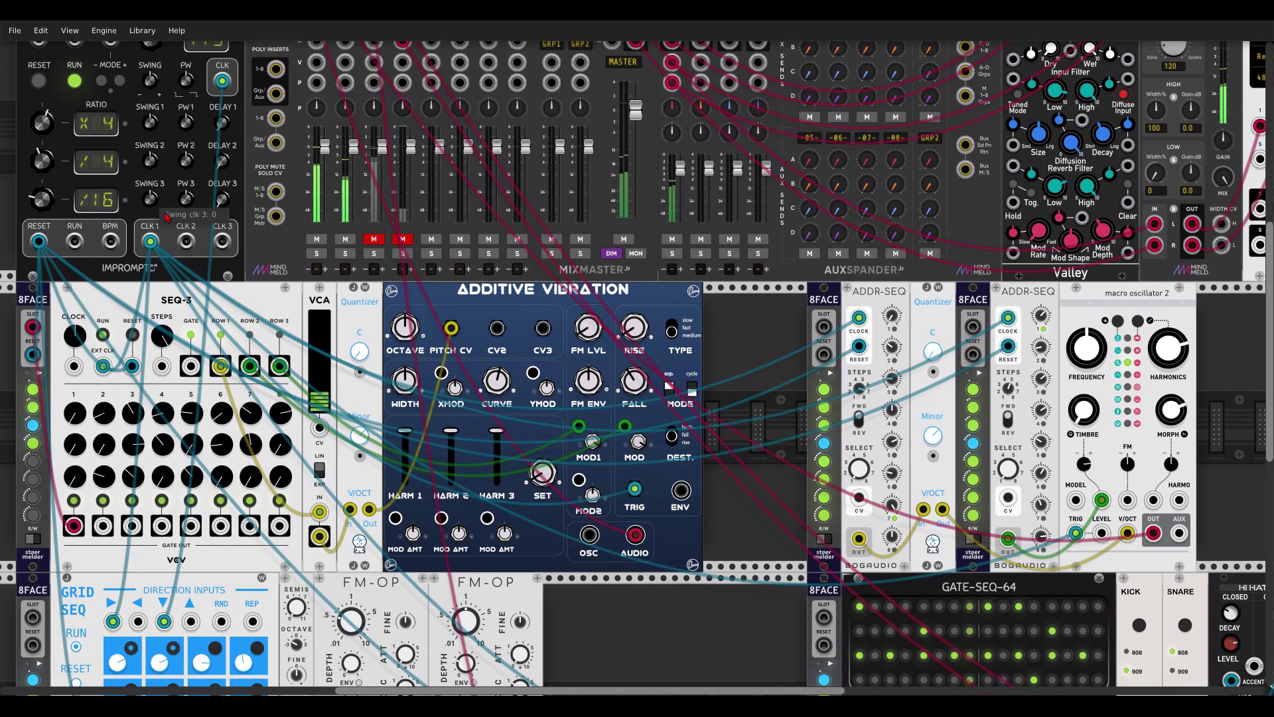
left_click_drag(191, 247, 824, 327)
left_click_drag(186, 243, 971, 327)
left_click_drag(824, 354, 972, 356)
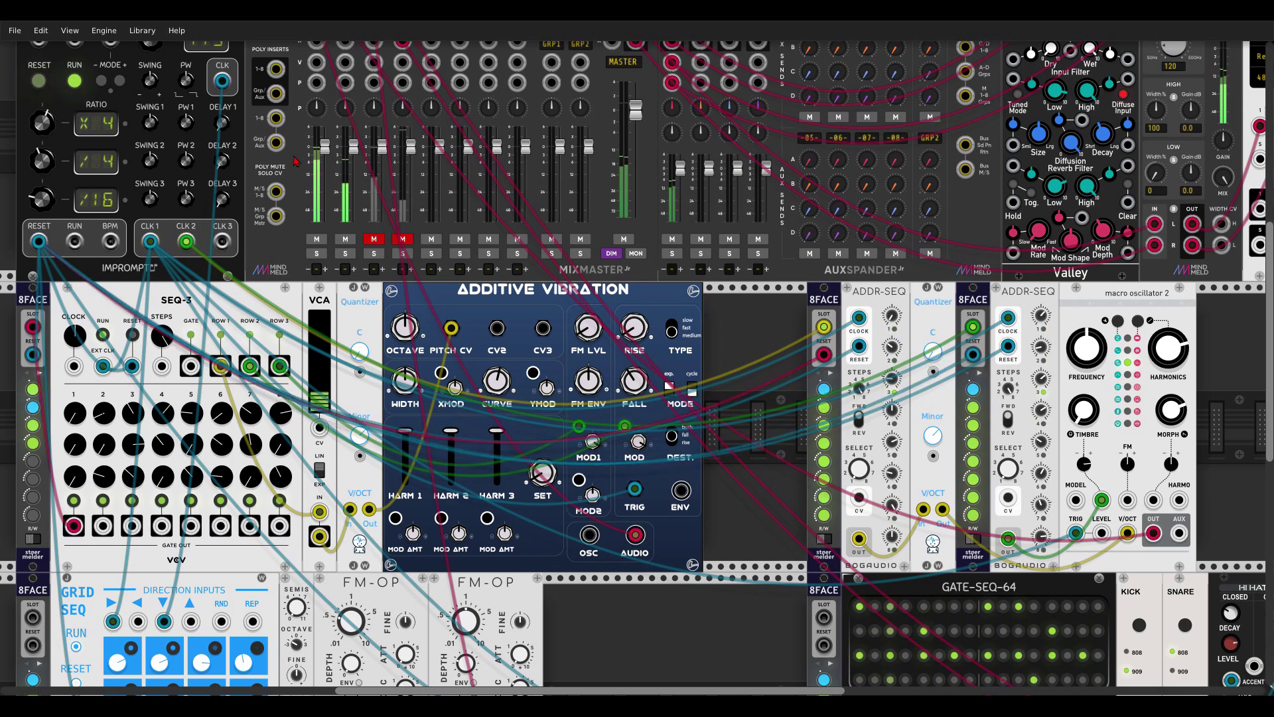
Unmute the third MixMaster channel to bring in the GRID SEQ and FM-OP voice
left_click_drag(786, 366, 641, 340)
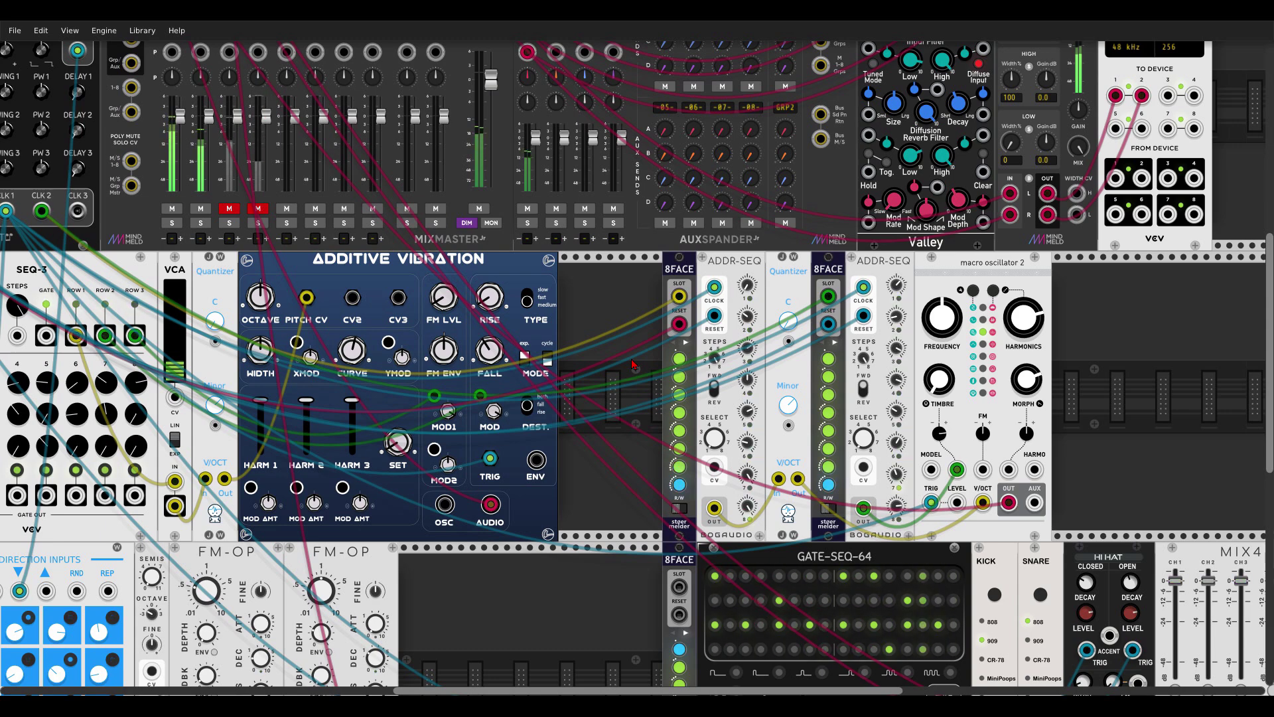
scroll(633, 364, "left", 5)
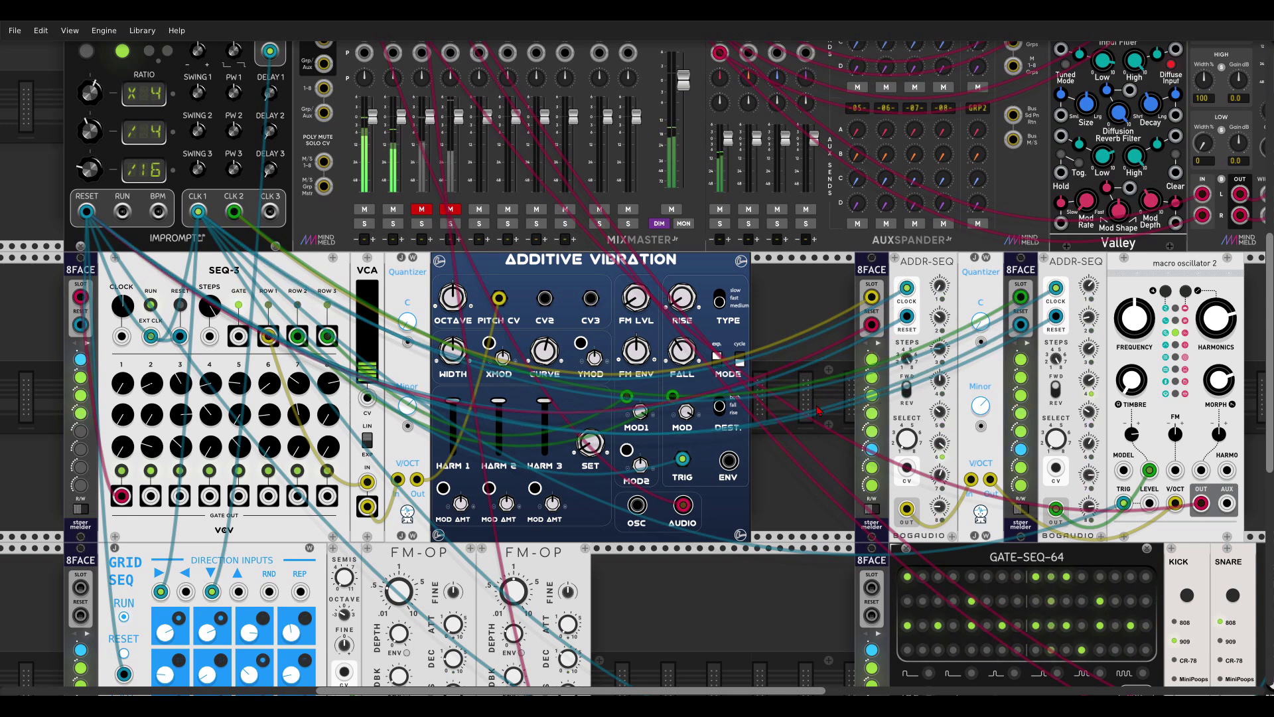
left_click_drag(795, 407, 1053, 208)
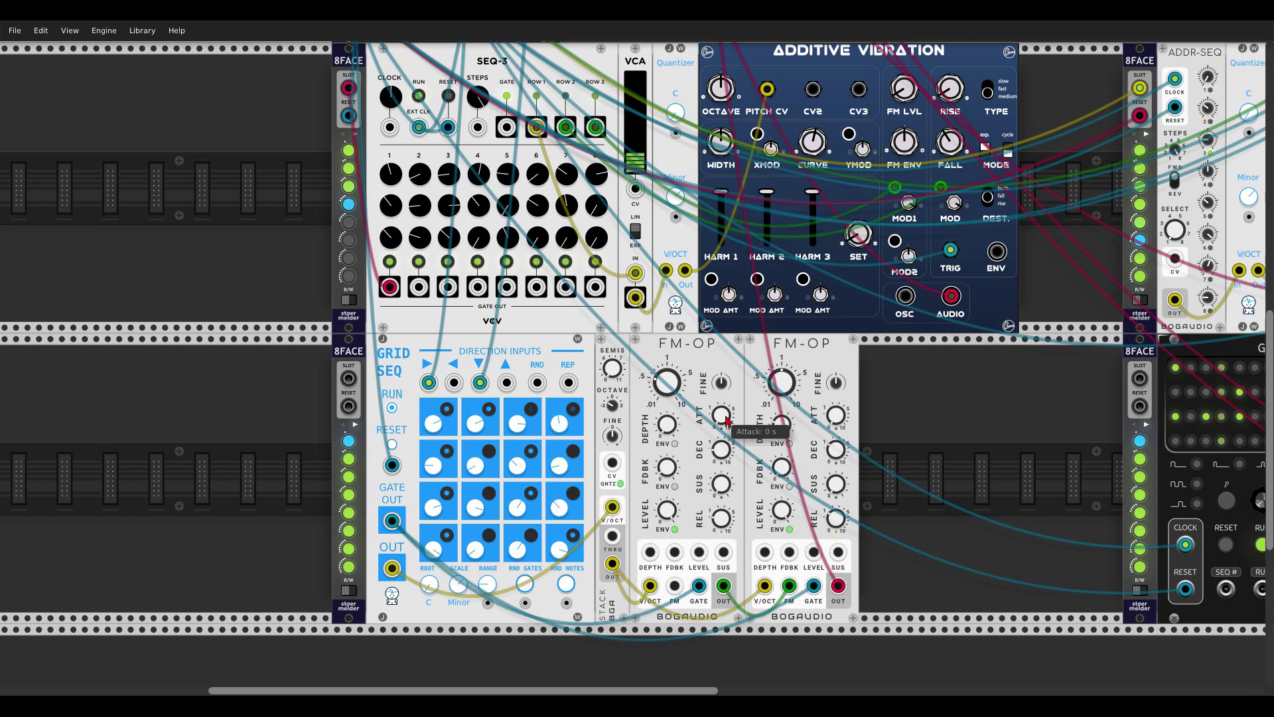
scroll(721, 396, "up", 5)
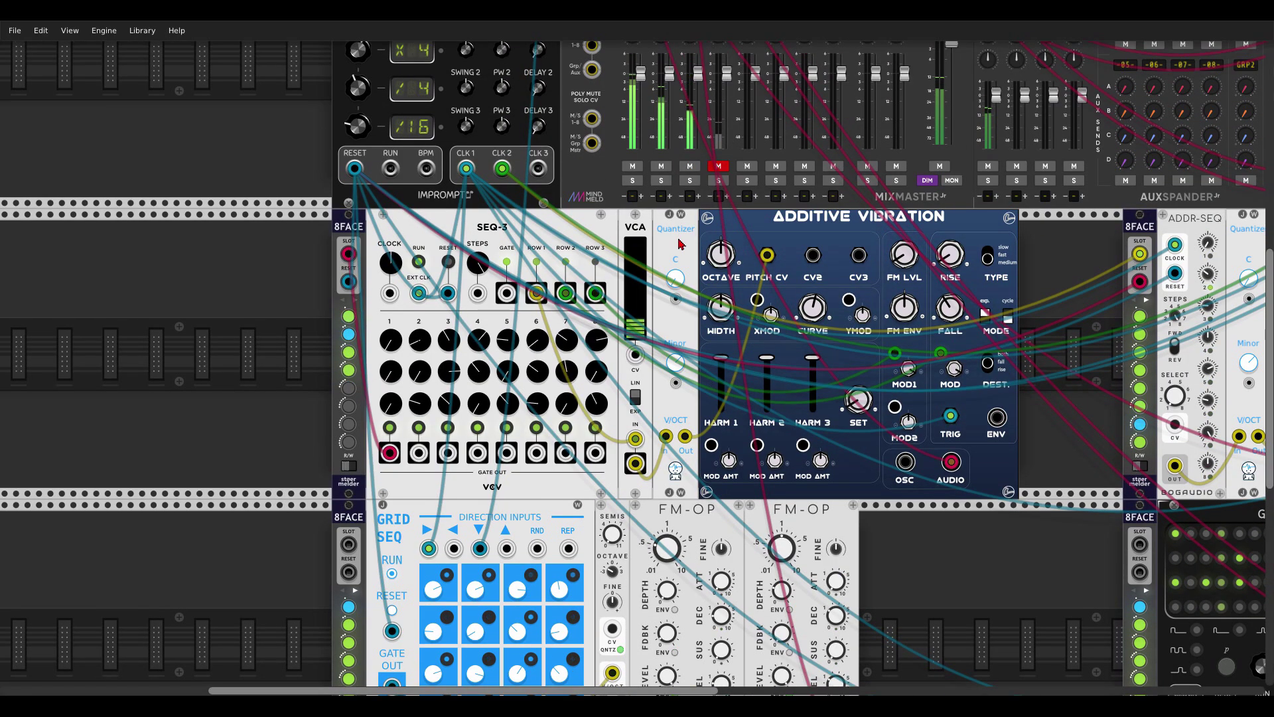
scroll(672, 262, "down", 5)
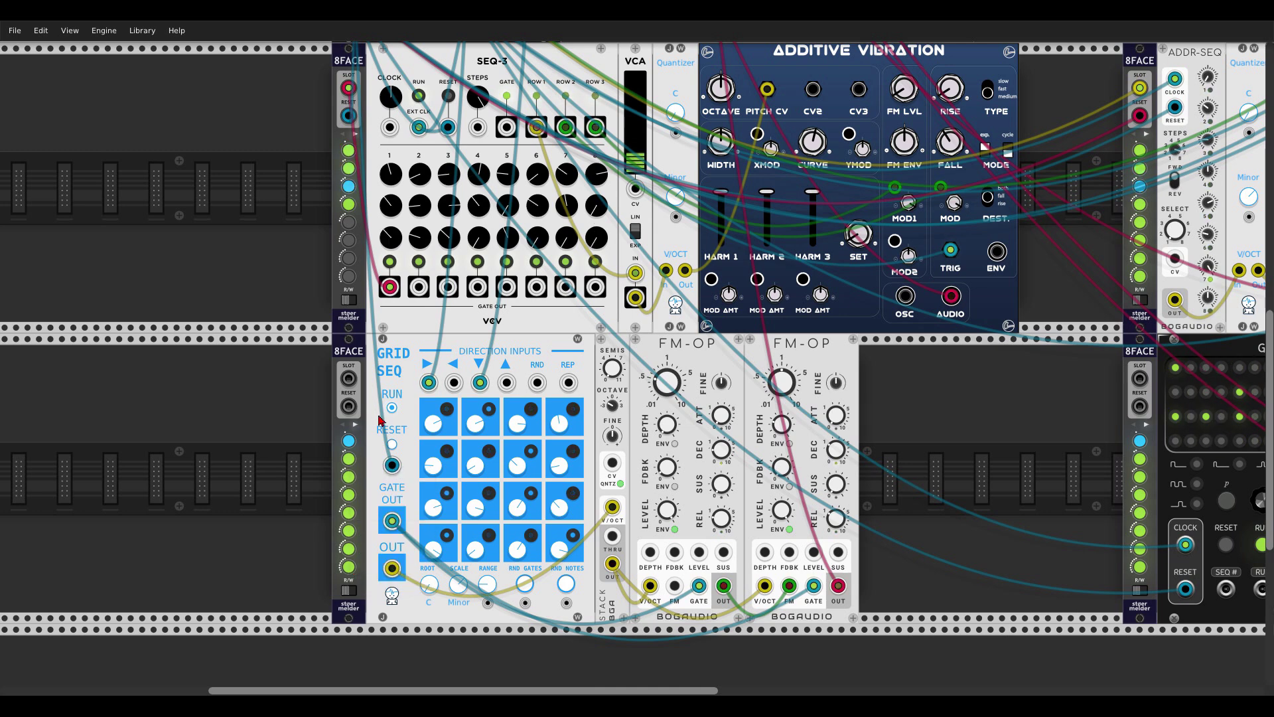
Recall preset slots 2 through 5 in turn on the 8FACE beside GRID SEQ
left_click(348, 463)
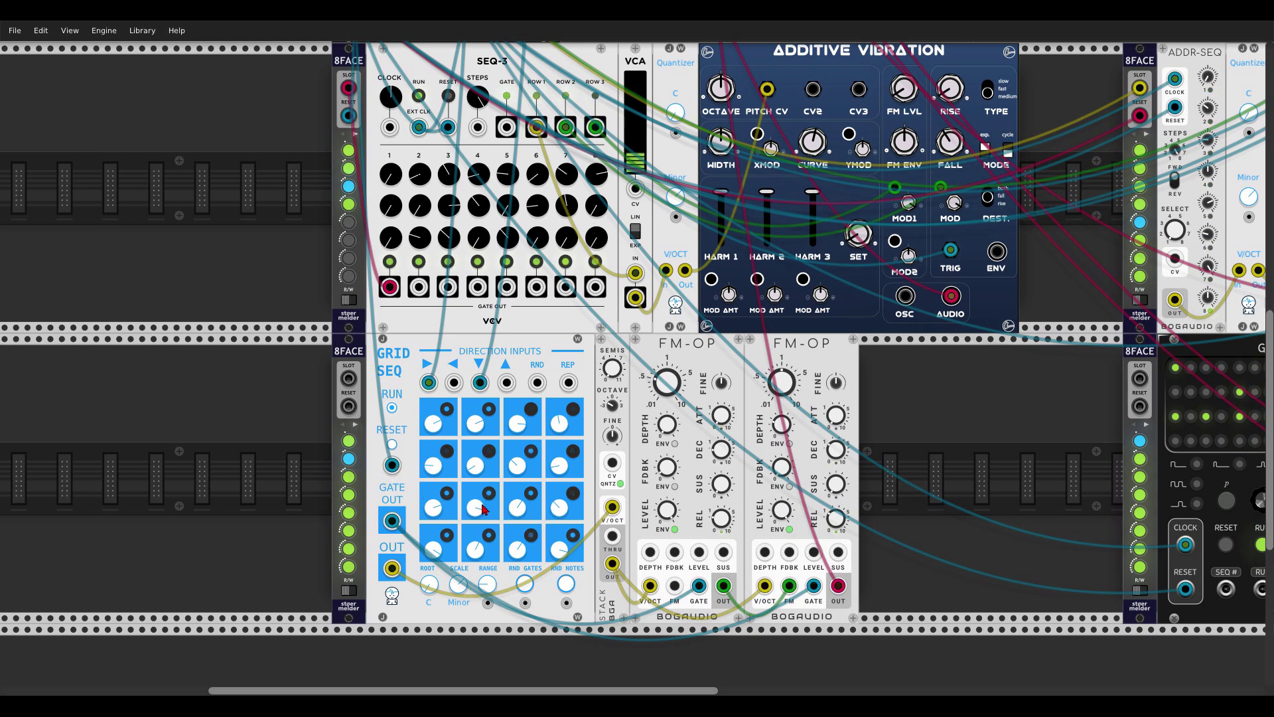
left_click(348, 477)
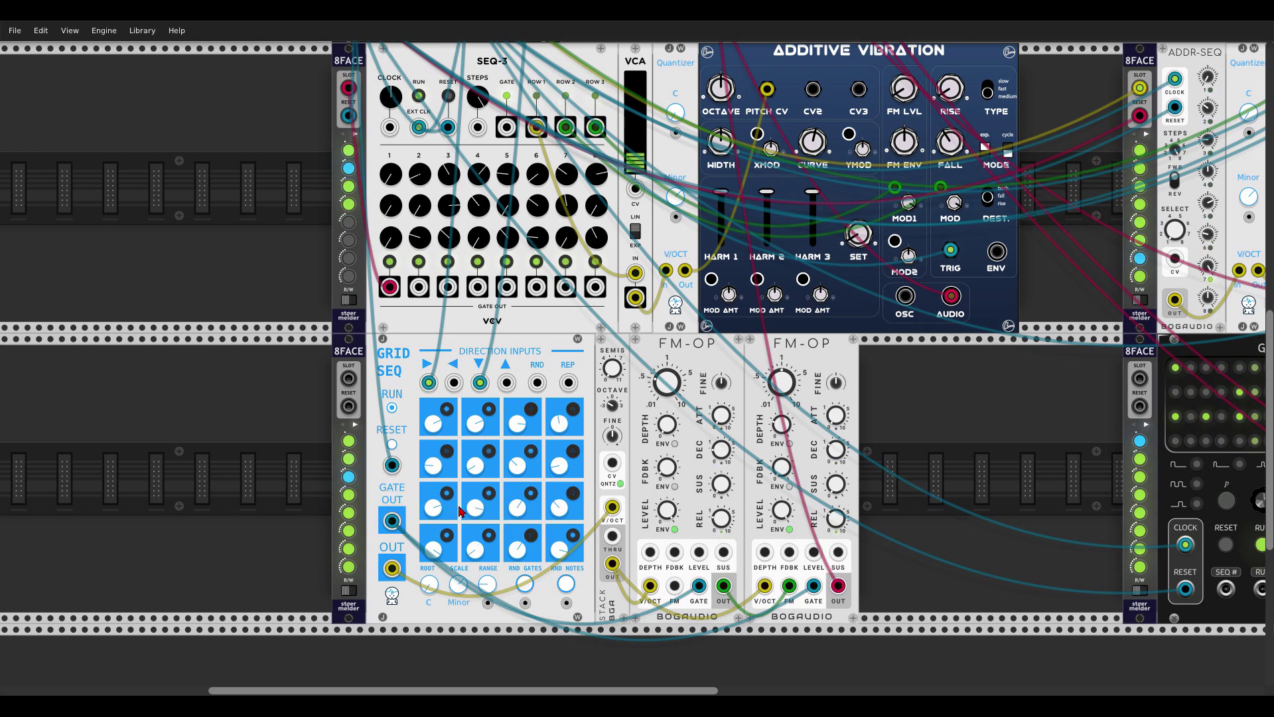
left_click(349, 496)
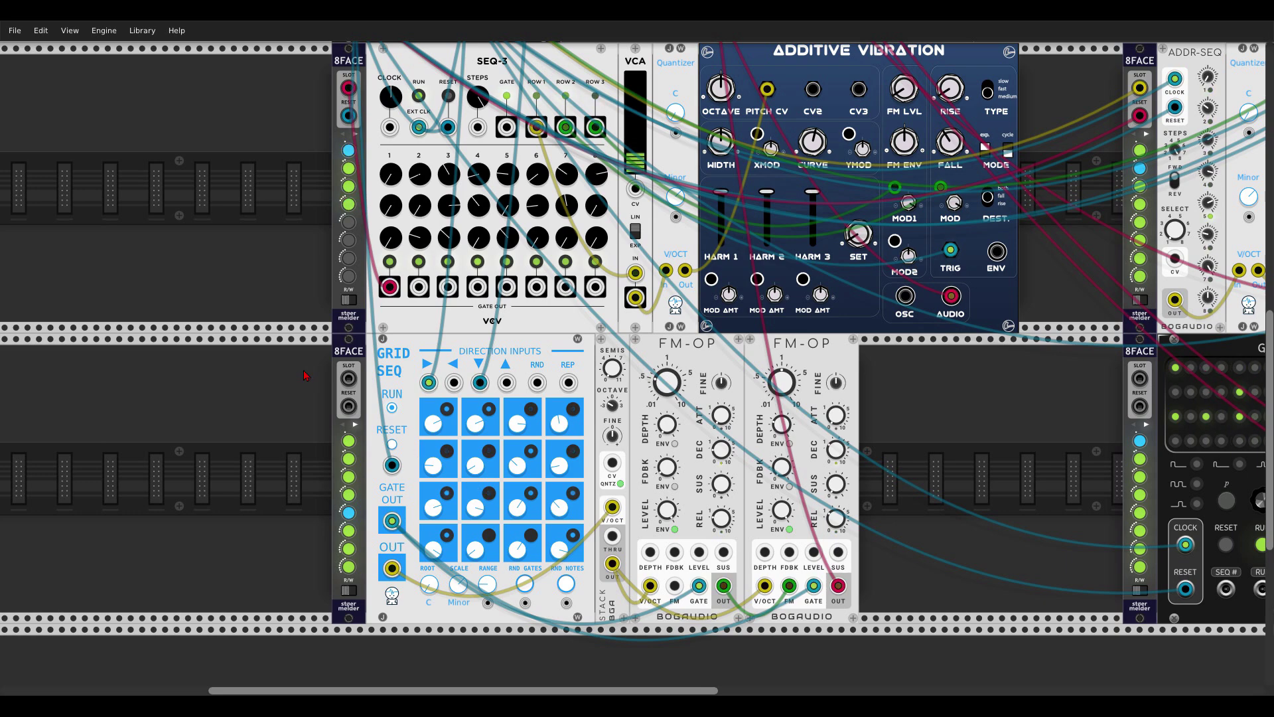
Patch the clock's CLK 3 output to SLOT and its RESET output to RESET on the GRID SEQ 8FACE
scroll(301, 369, "up", 1)
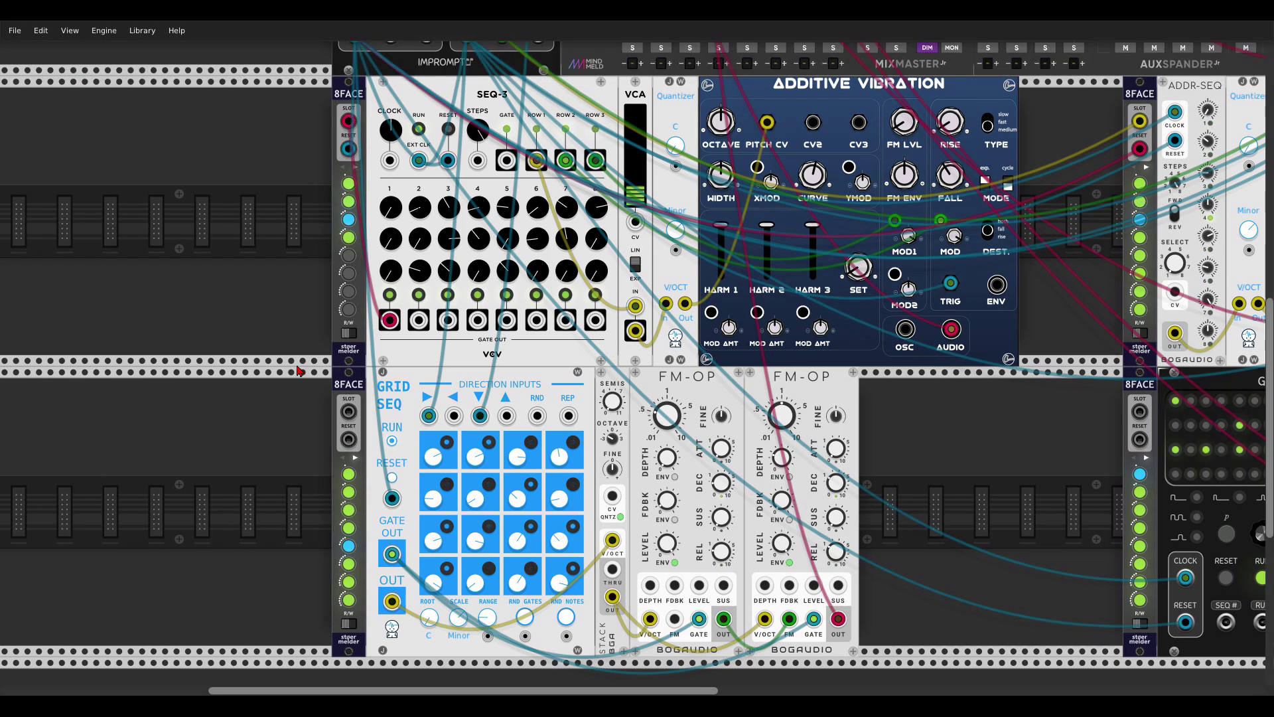
scroll(301, 369, "down", 2)
scroll(297, 369, "up", 2)
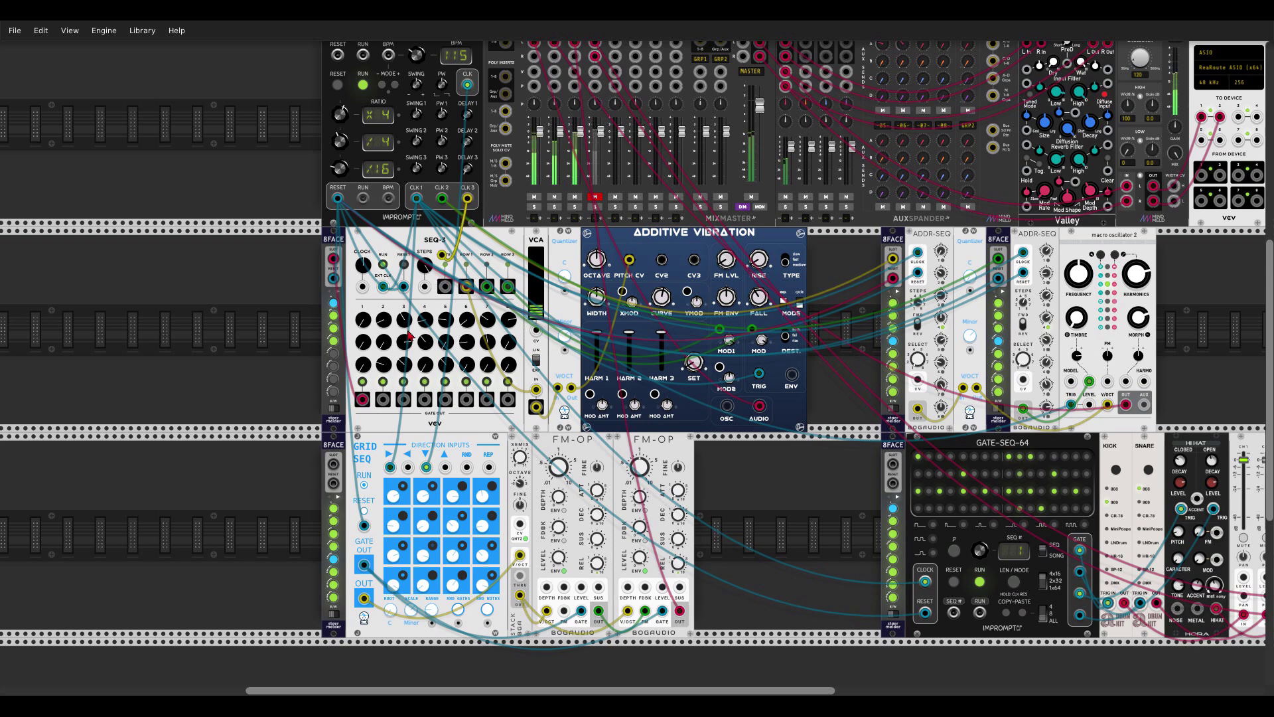
left_click_drag(338, 462, 338, 197)
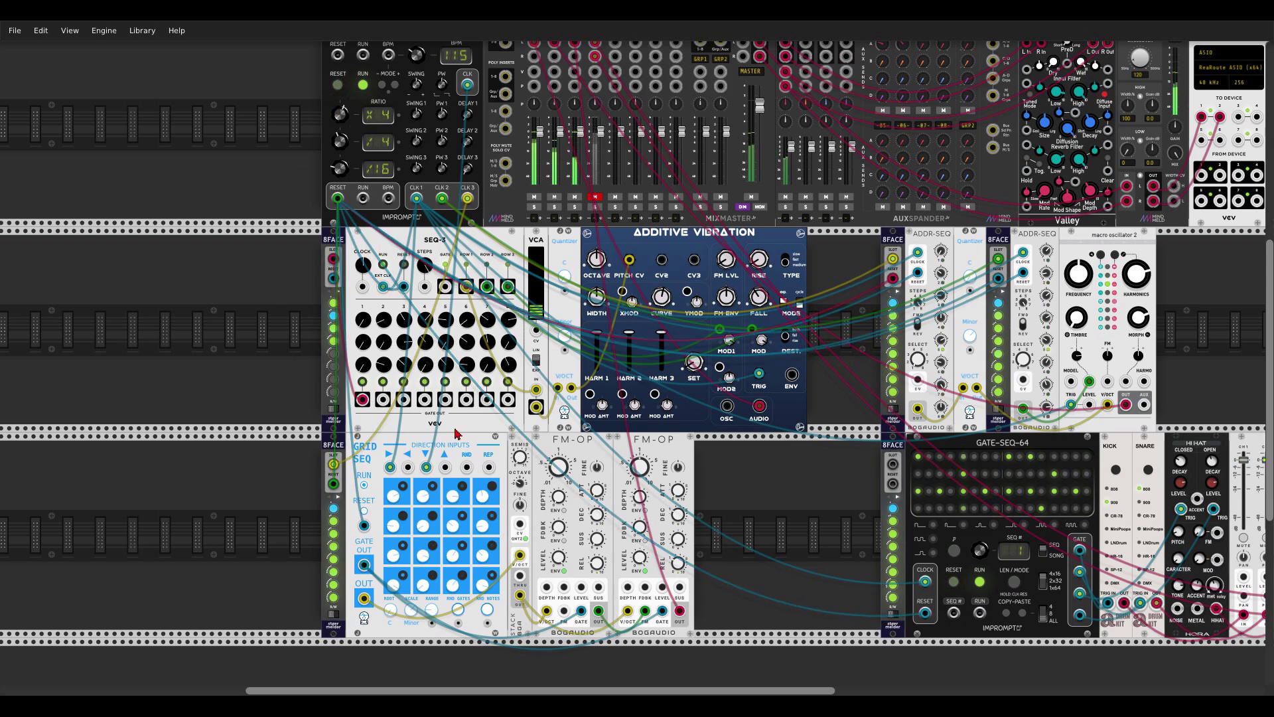
Unmute the fourth MixMaster channel to bring in the GATE-SEQ-64 drums
left_click_drag(744, 485, 692, 449)
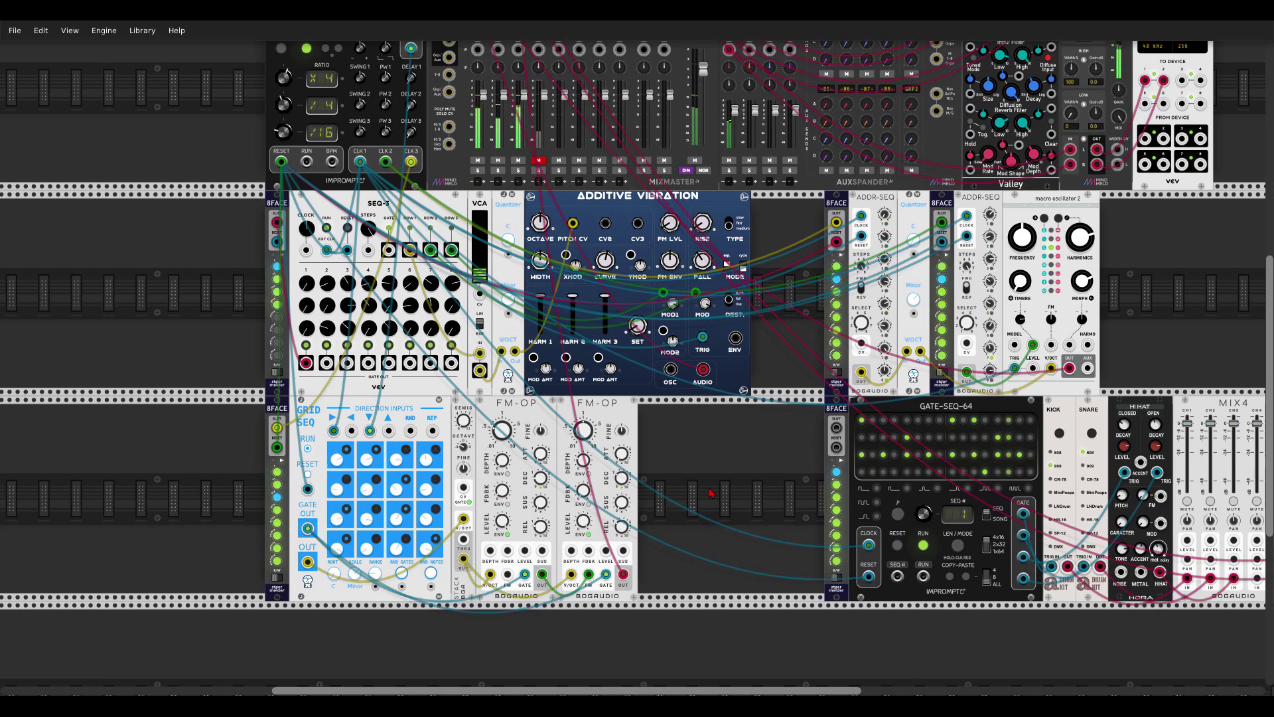
left_click_drag(779, 486, 642, 554)
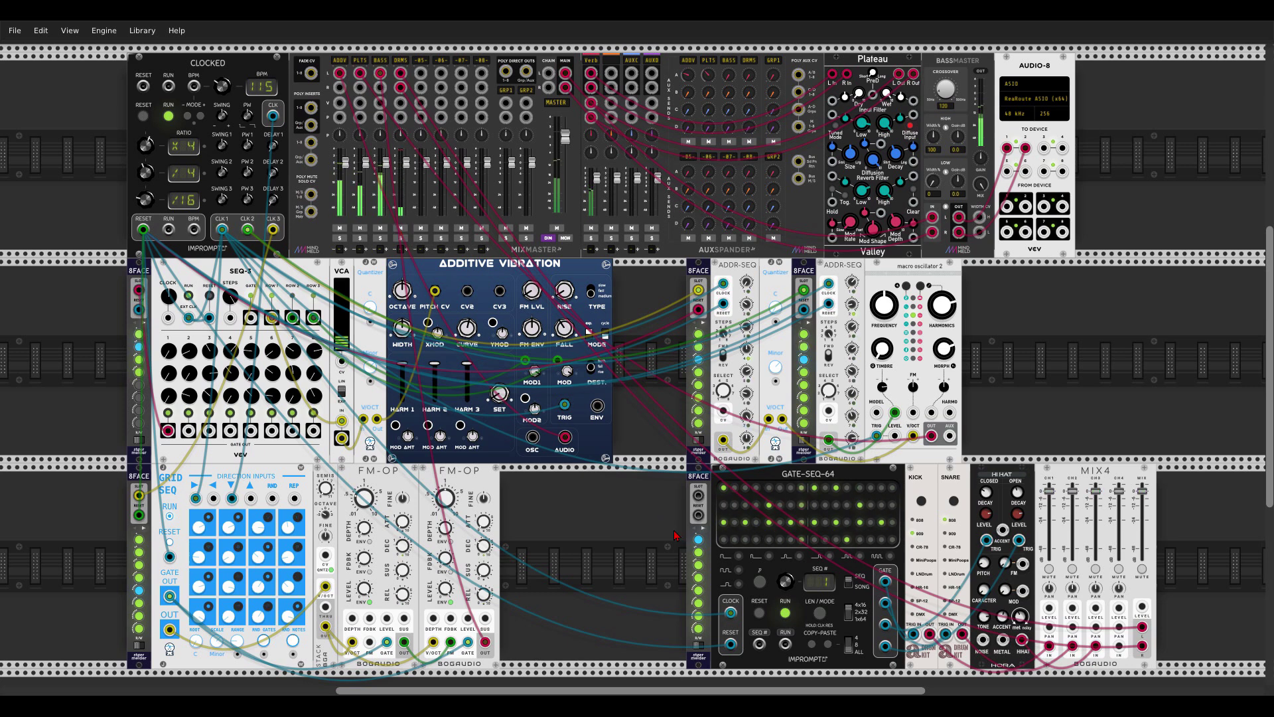
left_click_drag(673, 536, 664, 508)
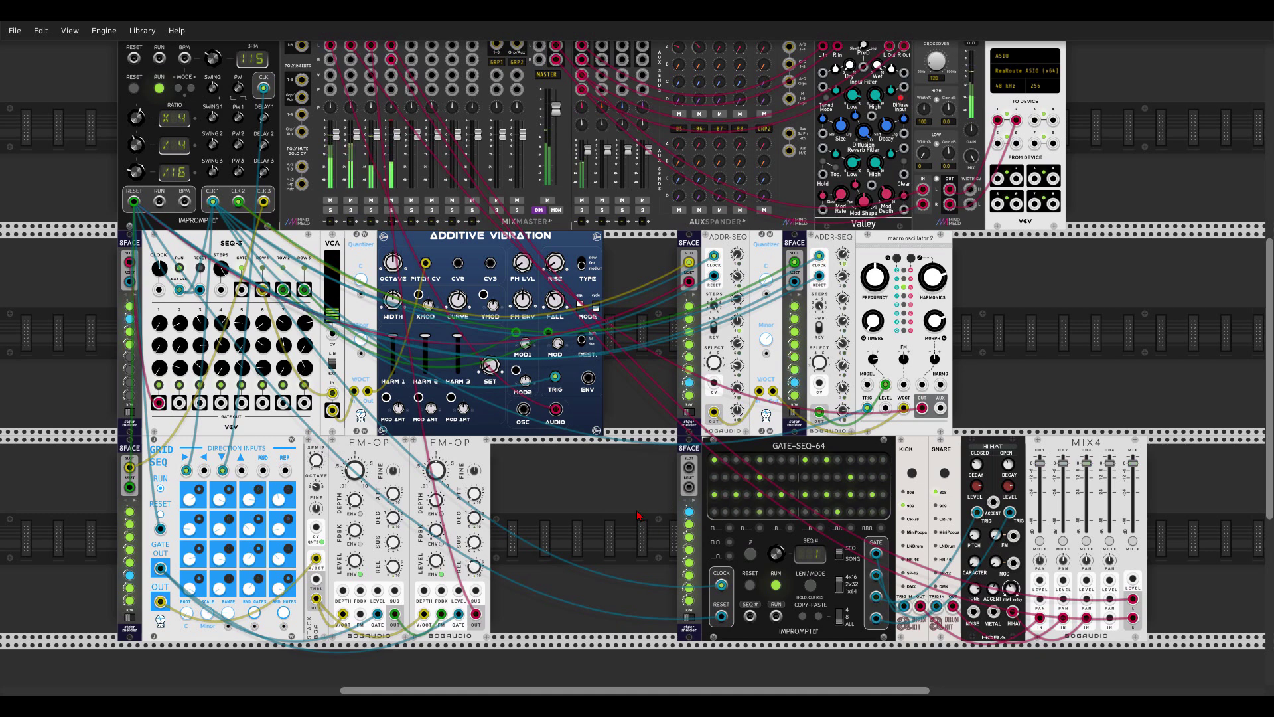
Recall preset slots 2, 4 and 5 in turn on the 8FACE beside GATE-SEQ-64
scroll(803, 557, "up", 4)
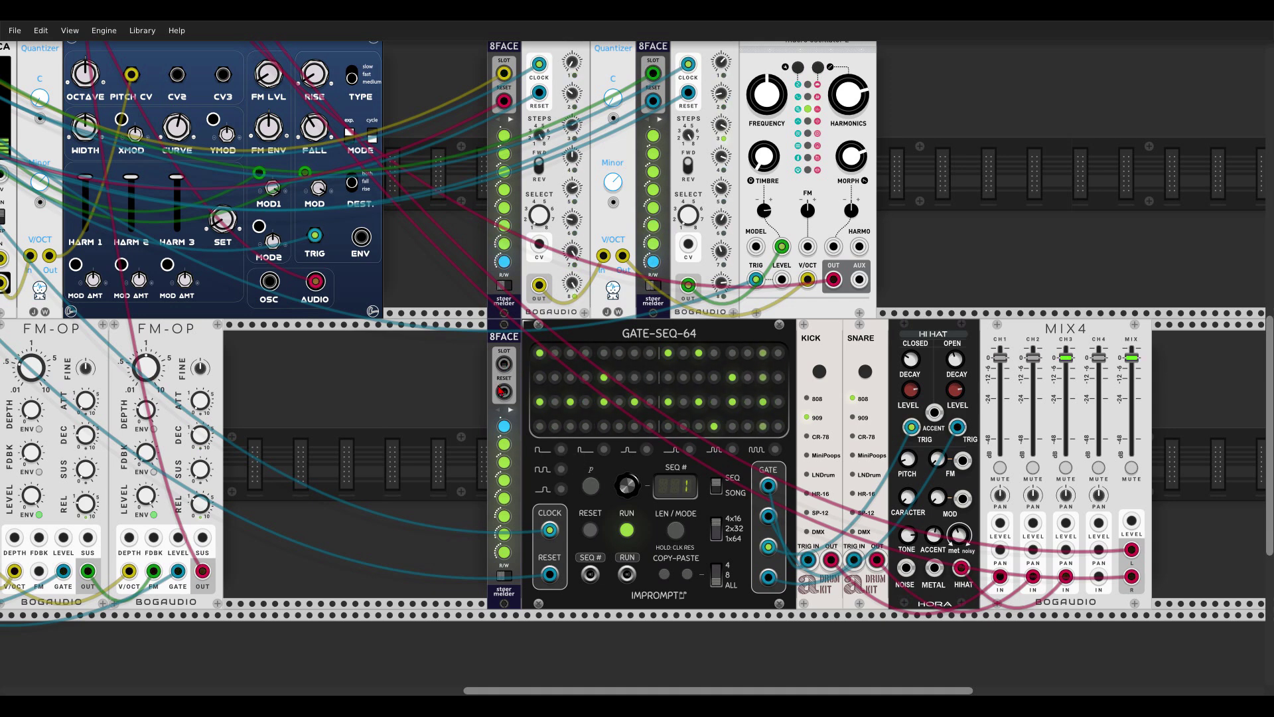
left_click(505, 447)
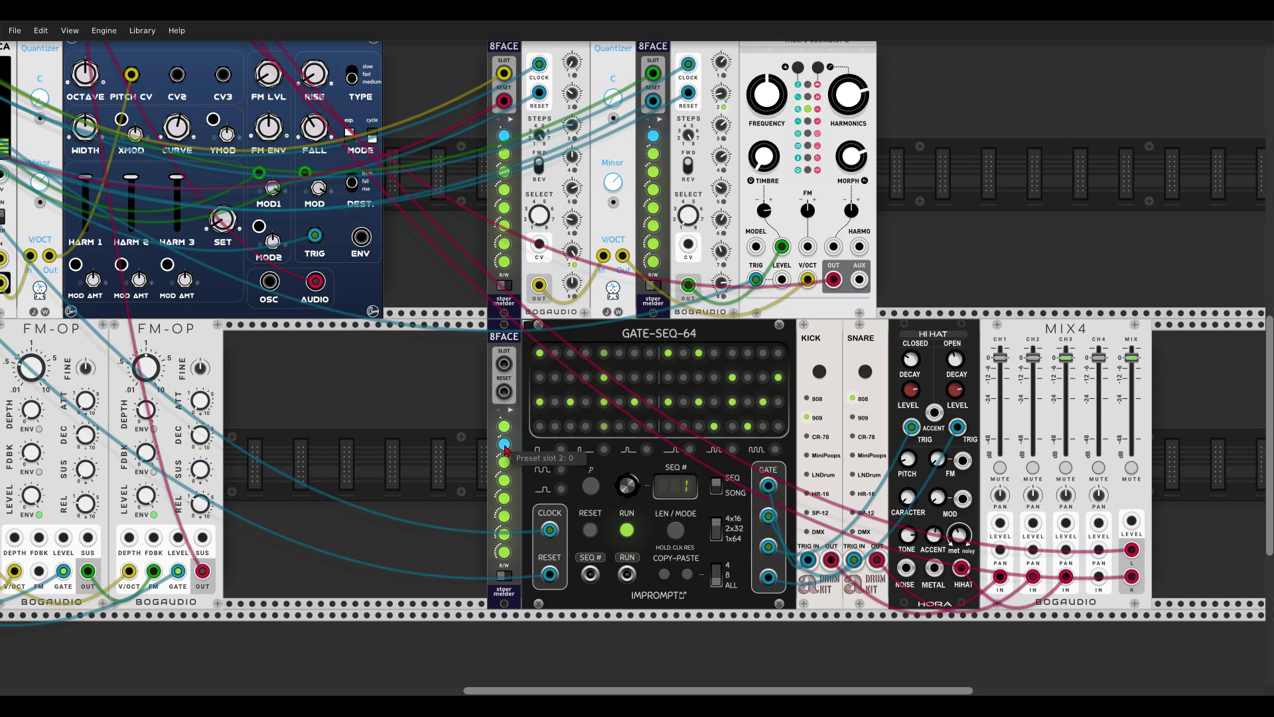
left_click(504, 480)
left_click(504, 497)
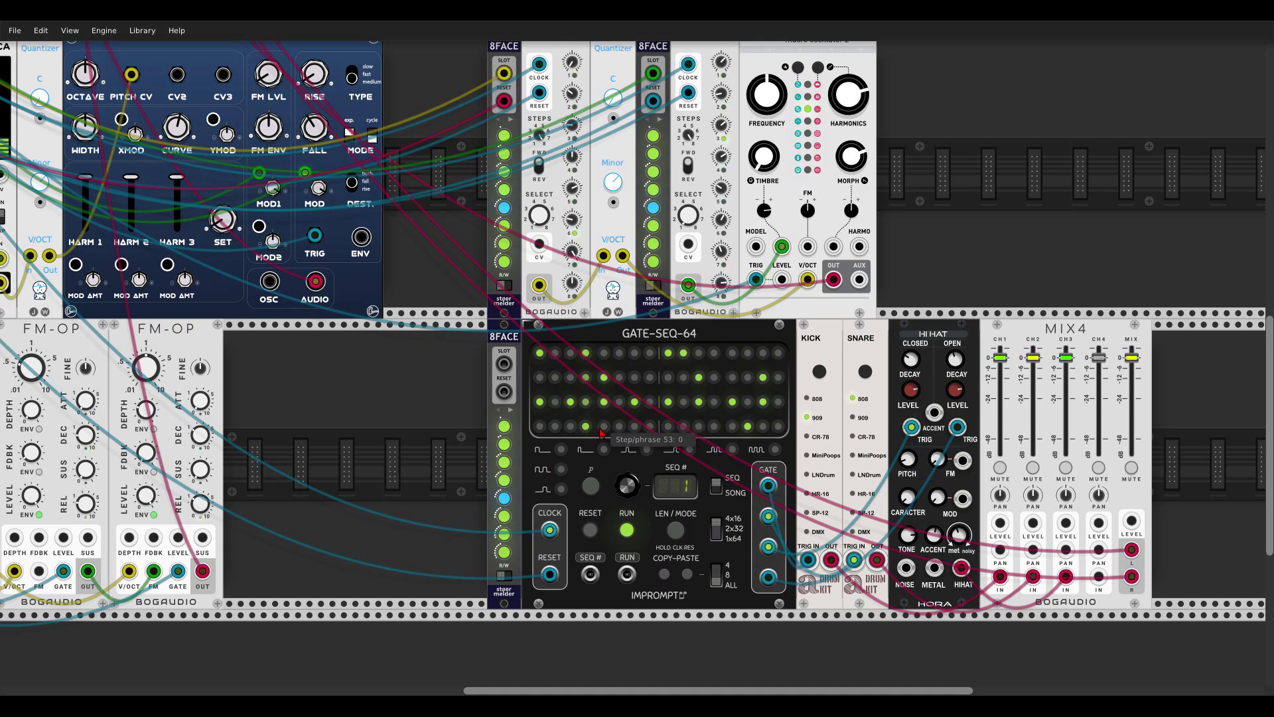
Check the configured module and the available options of the 8FACE beside GATE-SEQ-64
right_click(509, 338)
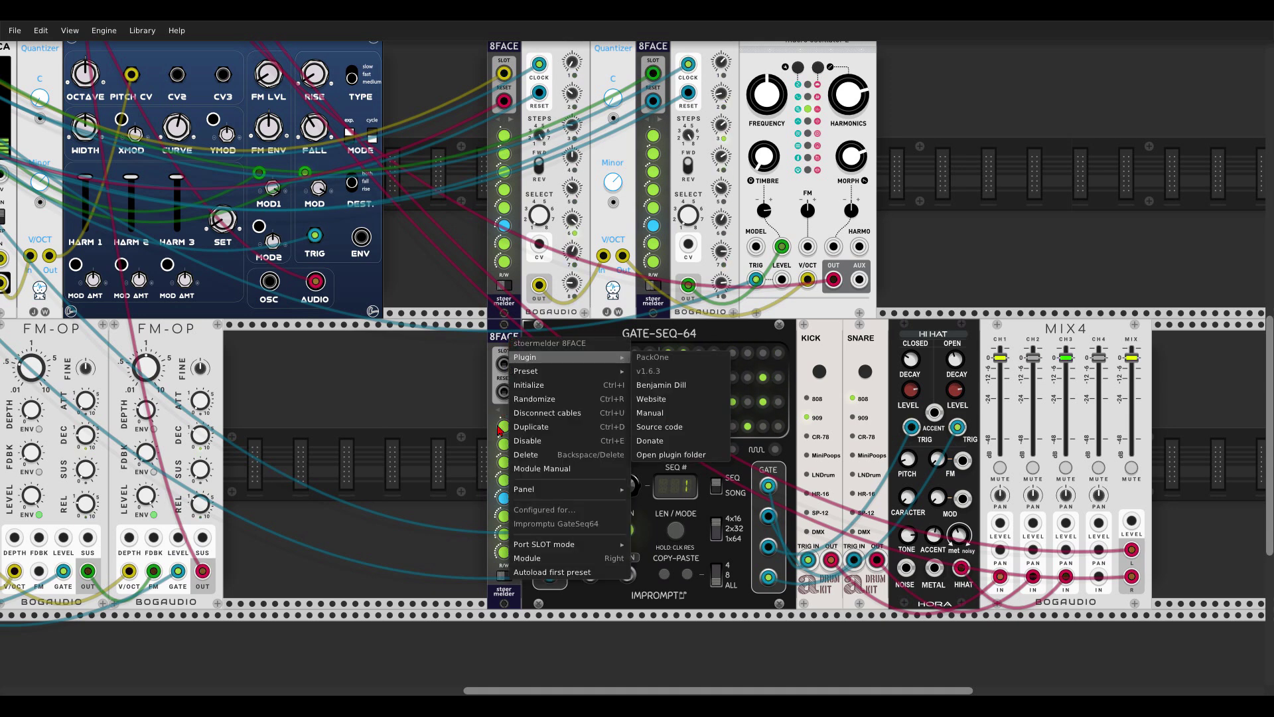
mouse_move(565, 546)
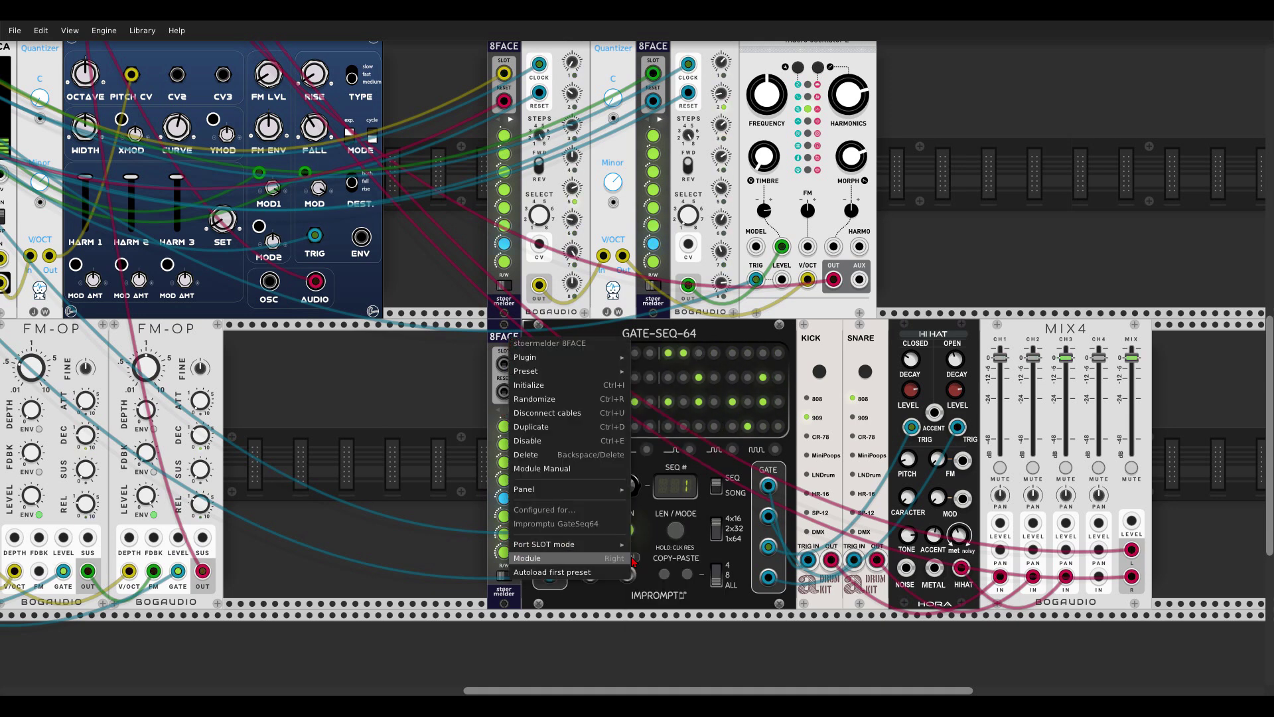
left_click(495, 434)
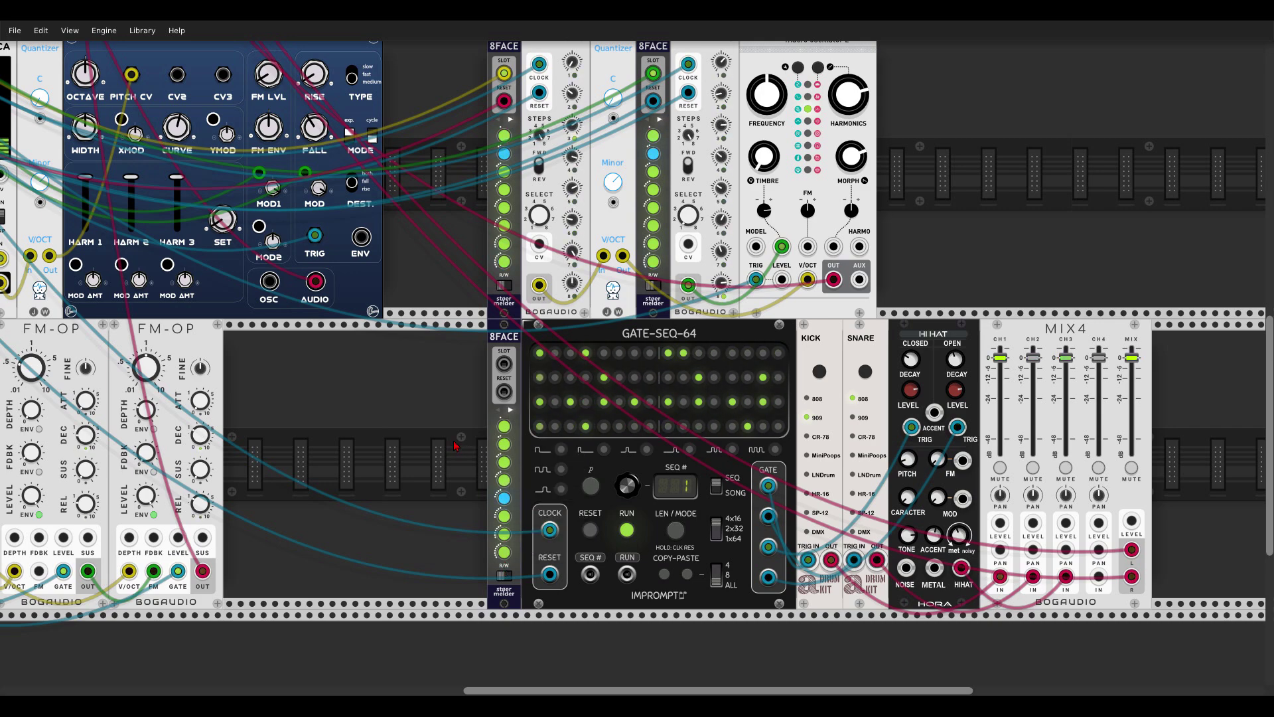
Patch the clock's CLK 2 output to SLOT and its RESET output to RESET on the GATE-SEQ-64 8FACE, and reset the clock
scroll(456, 449, "down", 4)
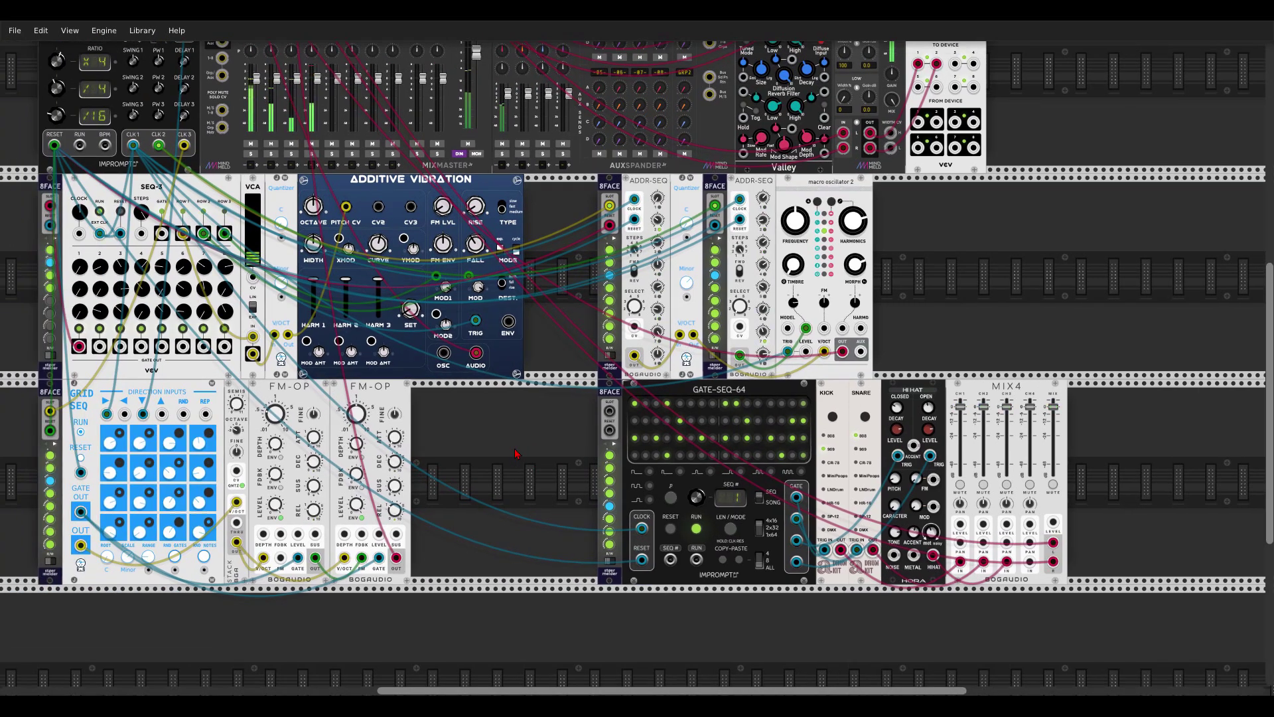
scroll(568, 560, "up", 4)
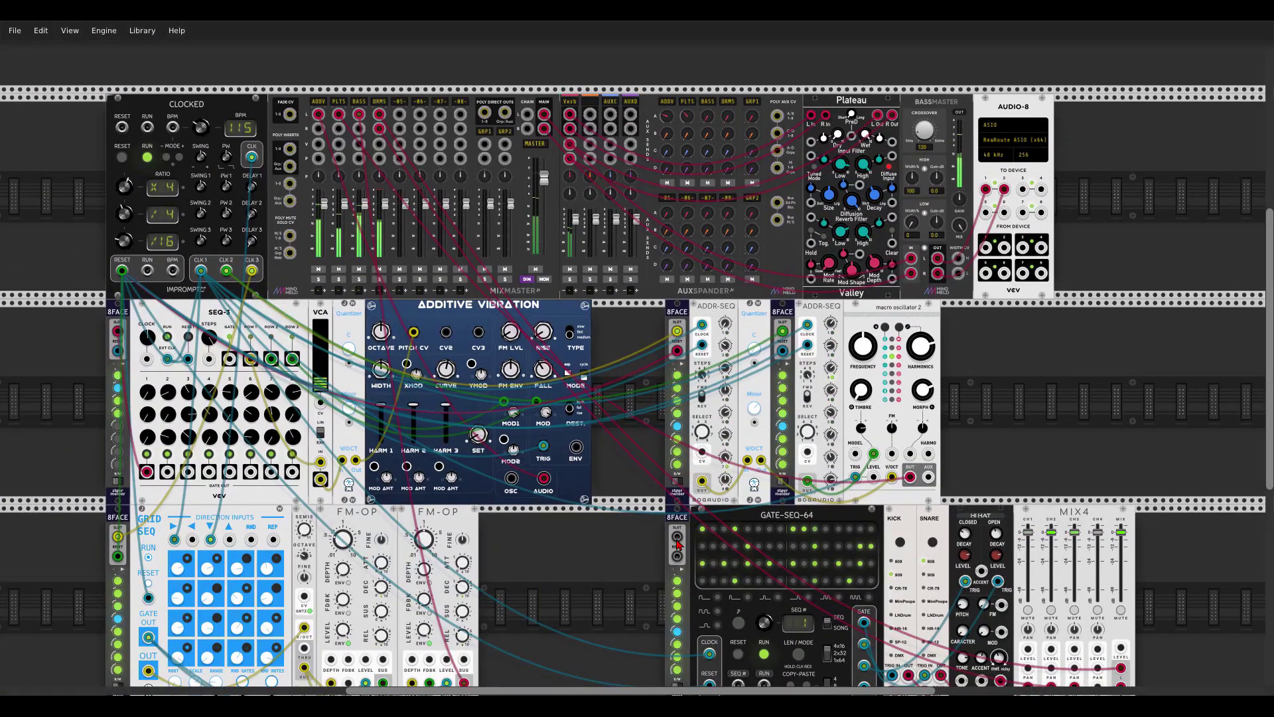
left_click_drag(675, 533, 171, 326)
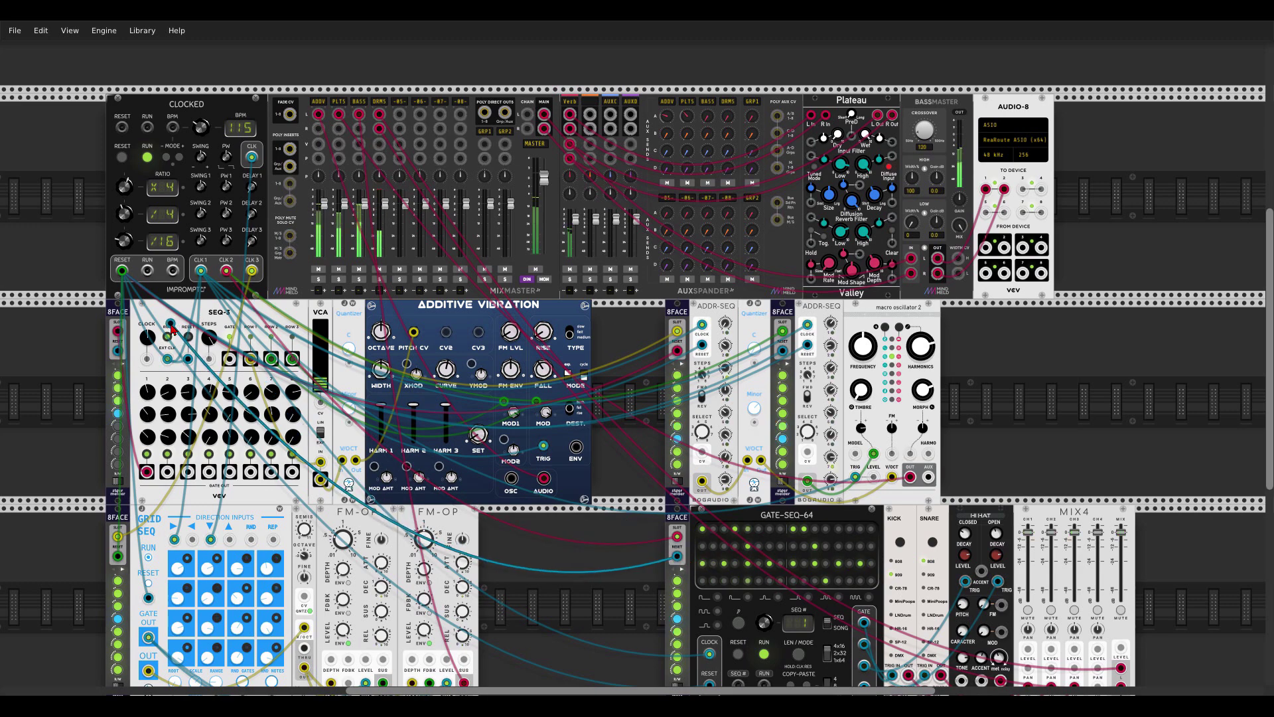
left_click(122, 159)
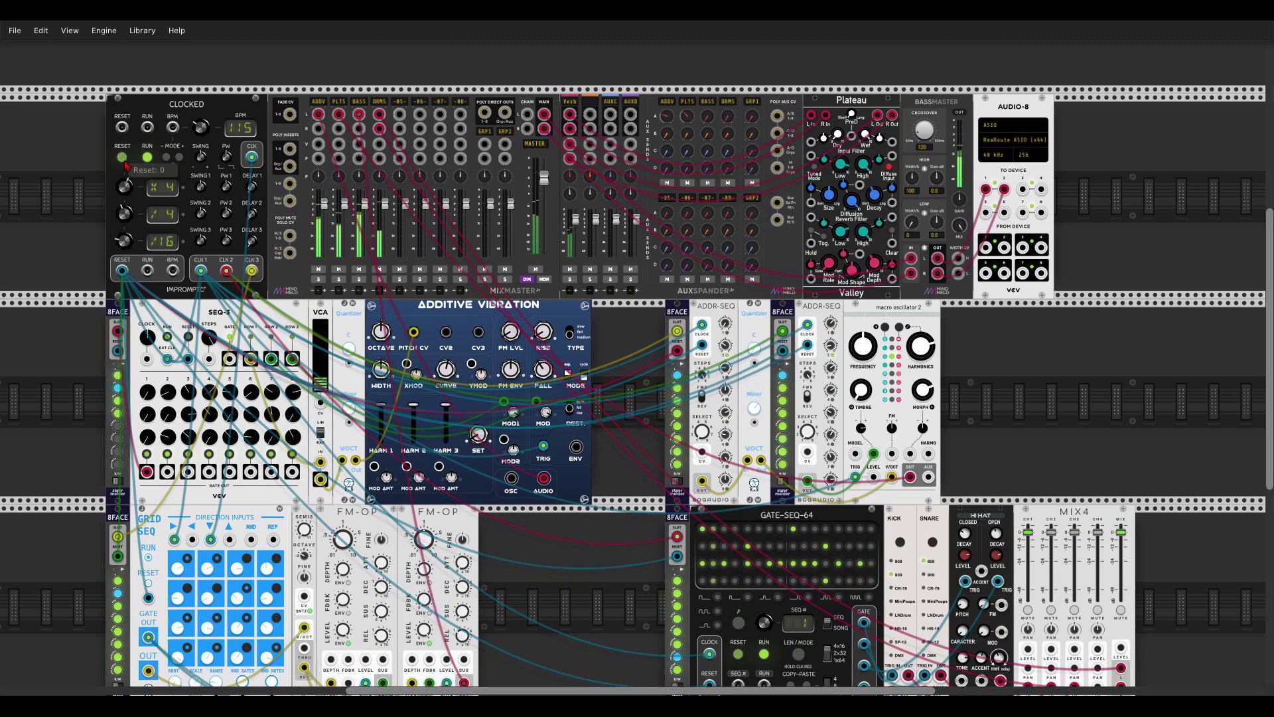
Recall preset slots 2, 6, 8 and 1 on the 8FACEx2 beside Percussive Vibration, and slot 9 on the one beside Plateau
scroll(548, 541, "down", 2)
scroll(548, 542, "right", 2)
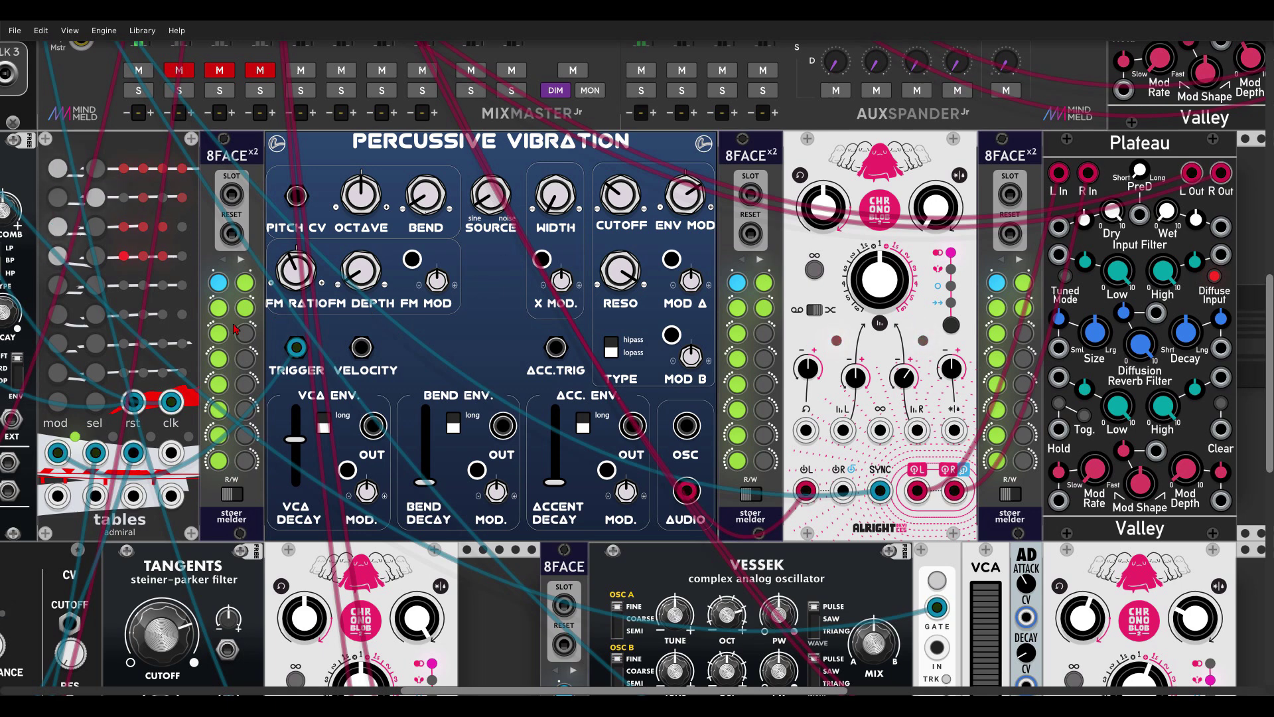
left_click(218, 307)
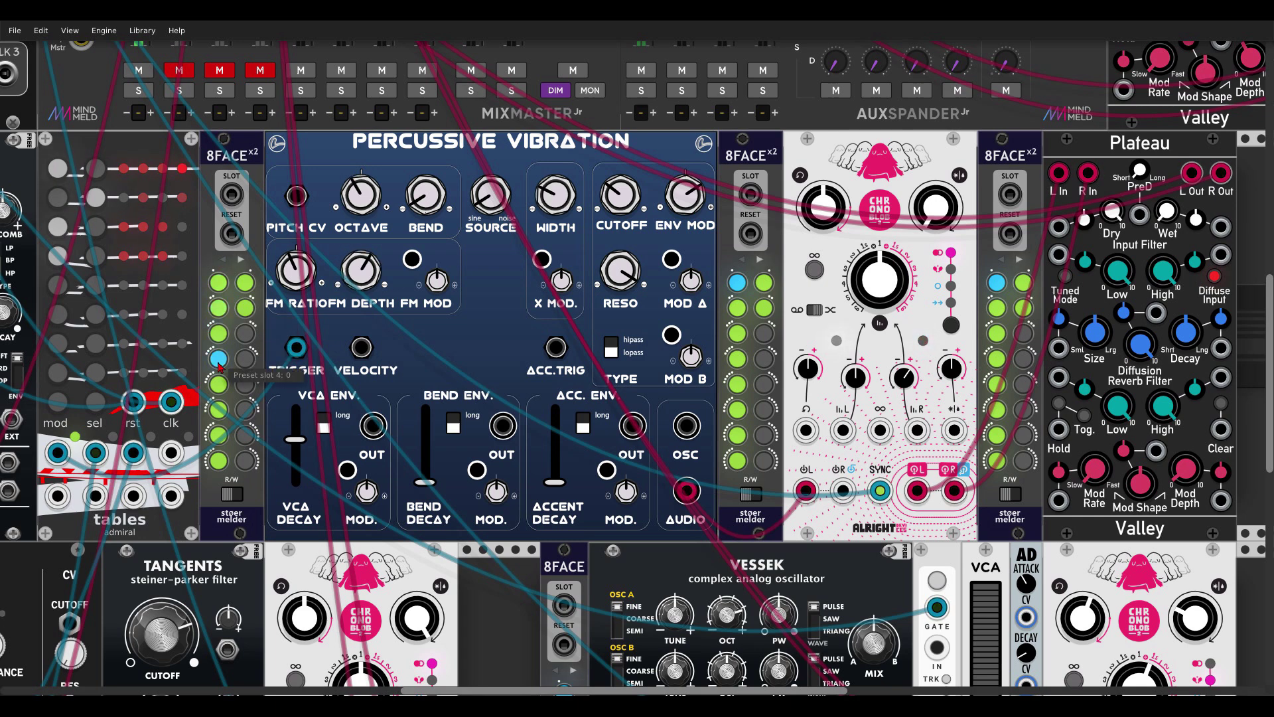
left_click(220, 414)
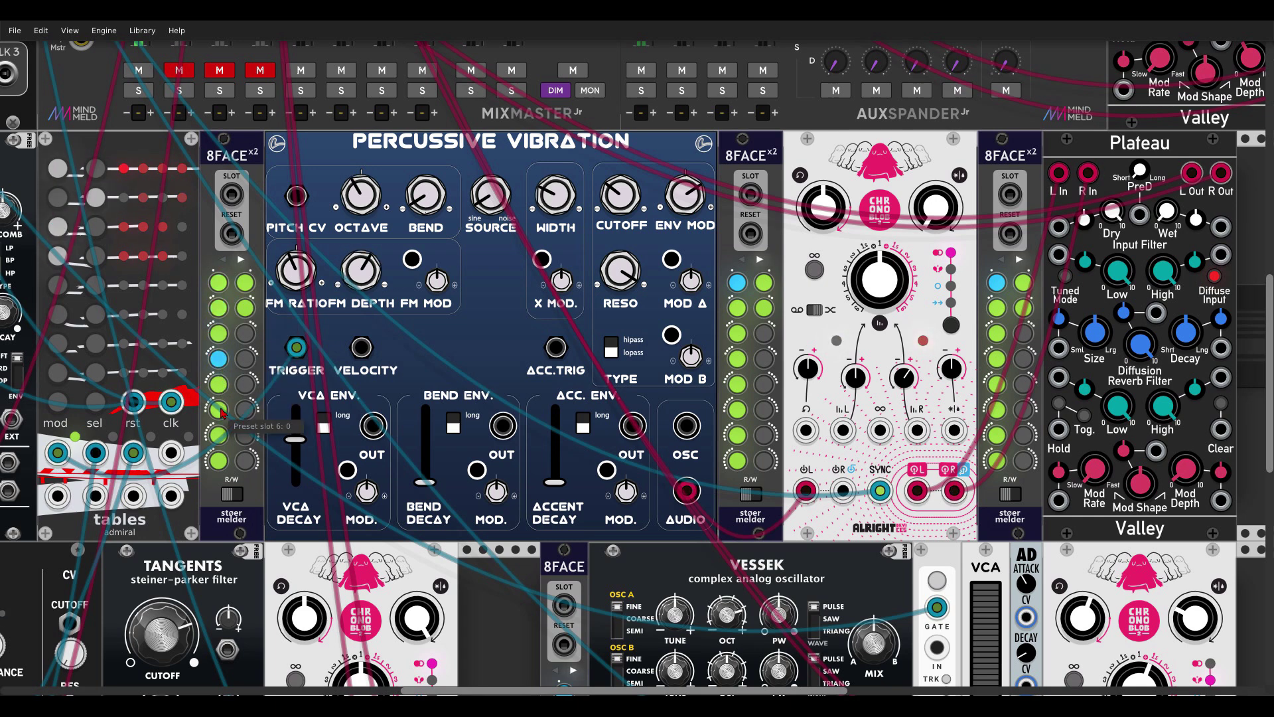
left_click(219, 460)
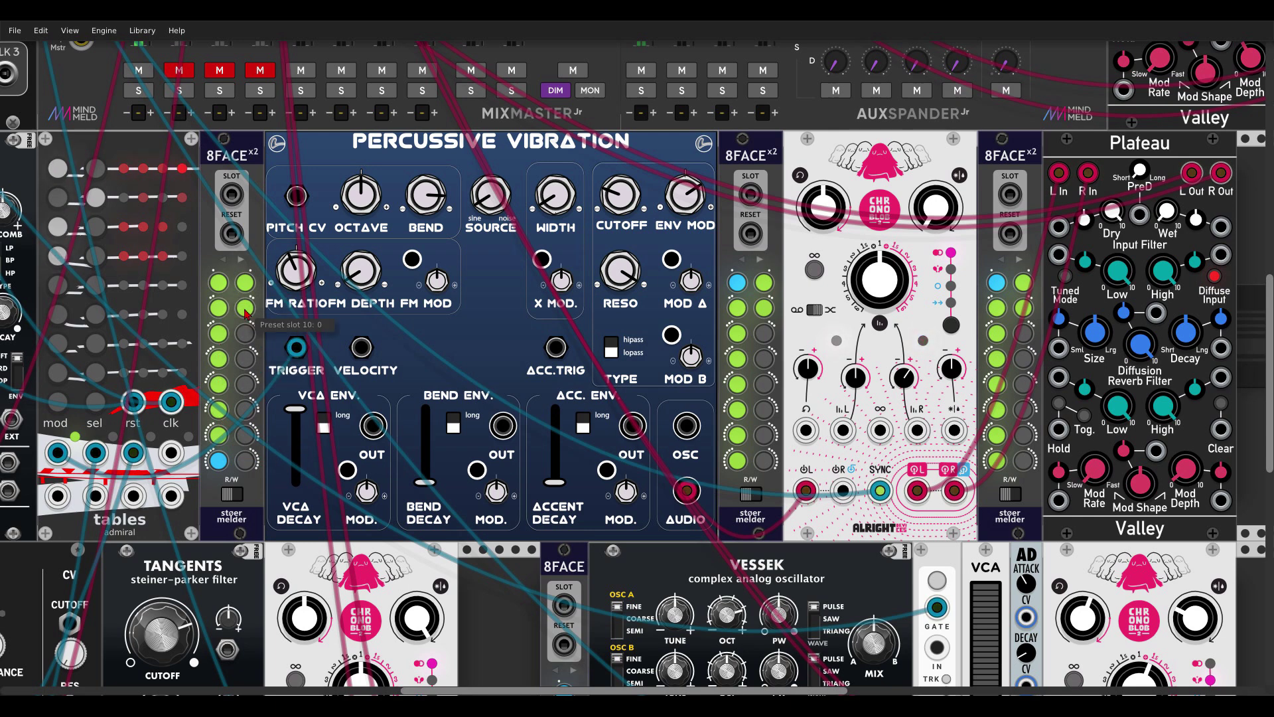
left_click(221, 284)
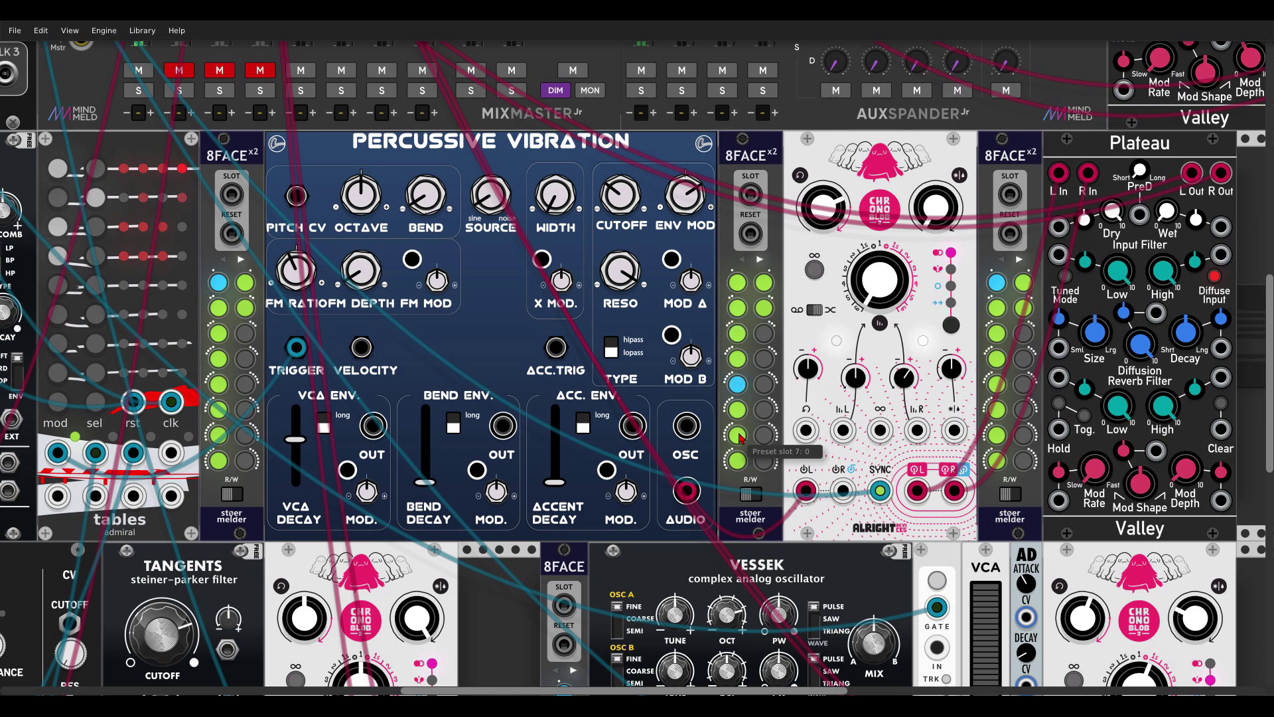
left_click(1021, 284)
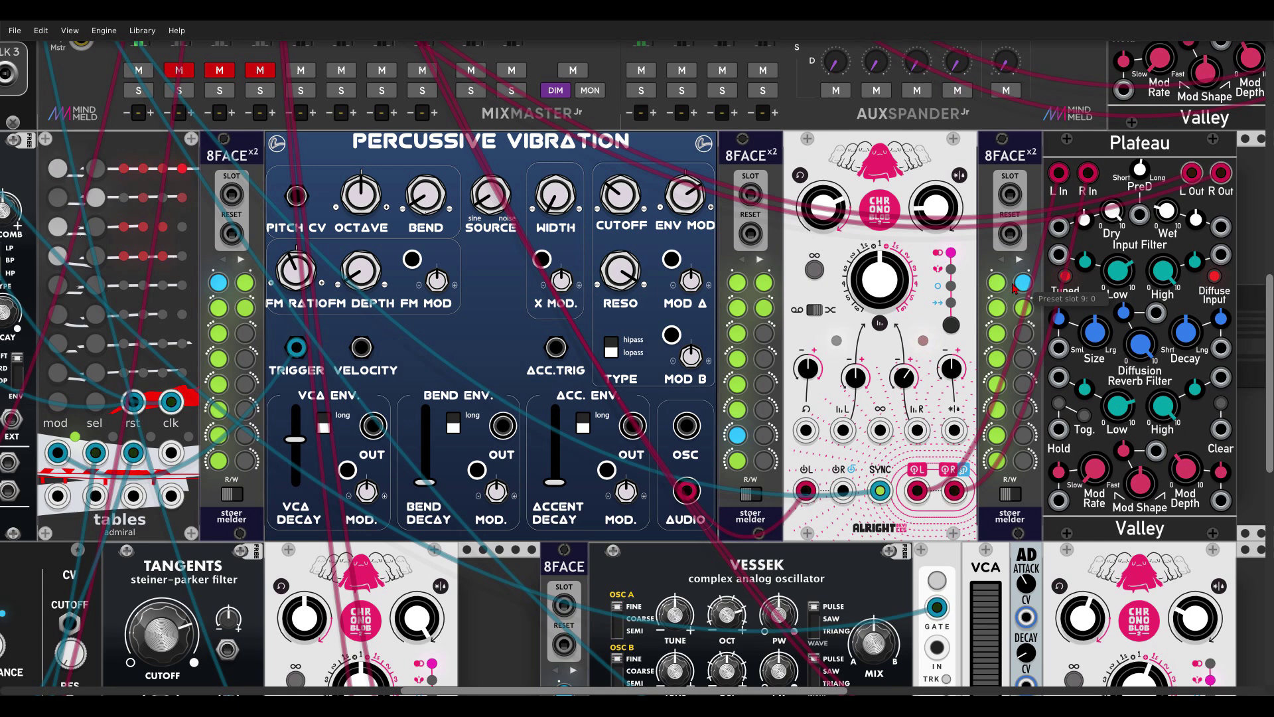
Check which Port SLOT mode is selected on the 8FACEx2 beside Chronoblob
right_click(753, 170)
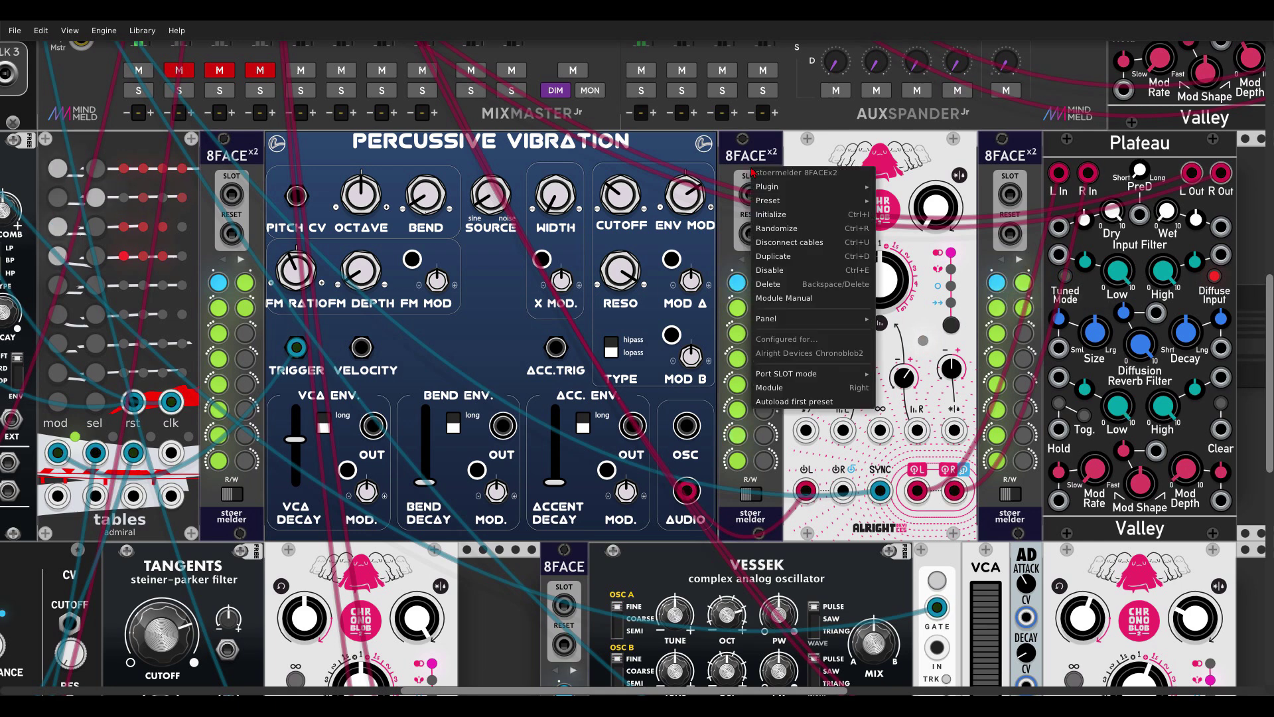
mouse_move(816, 374)
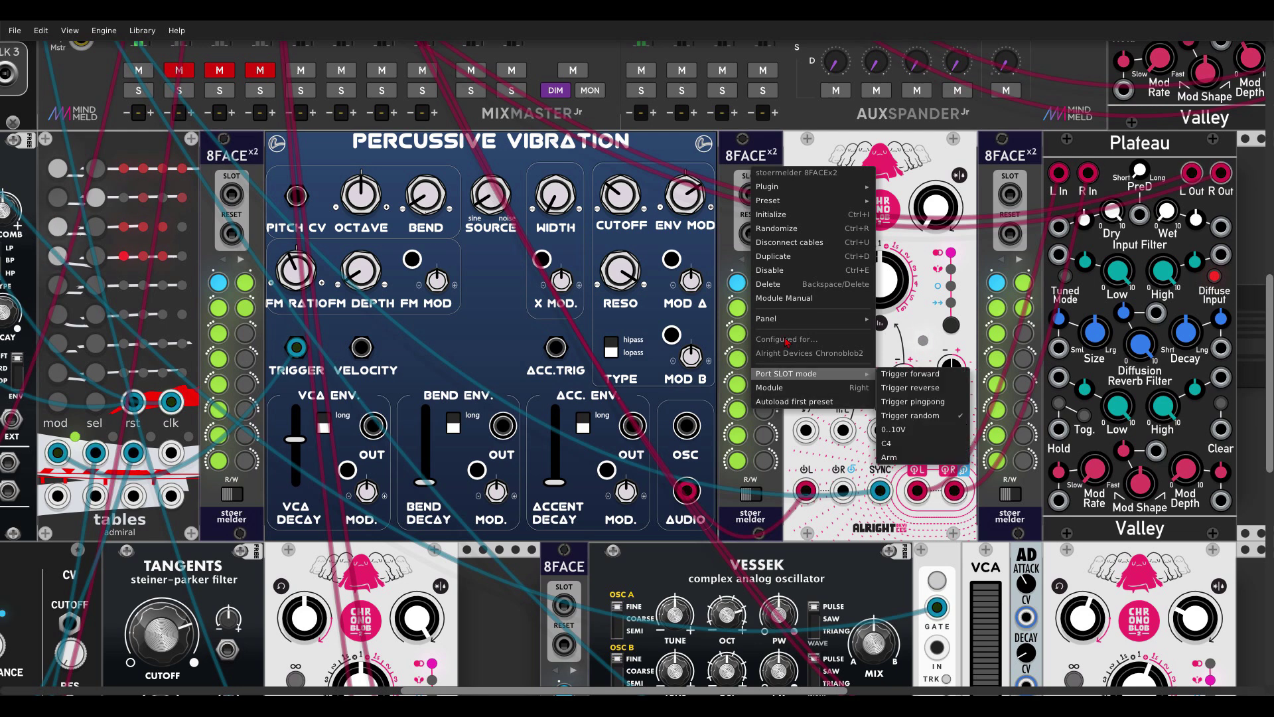
left_click(728, 190)
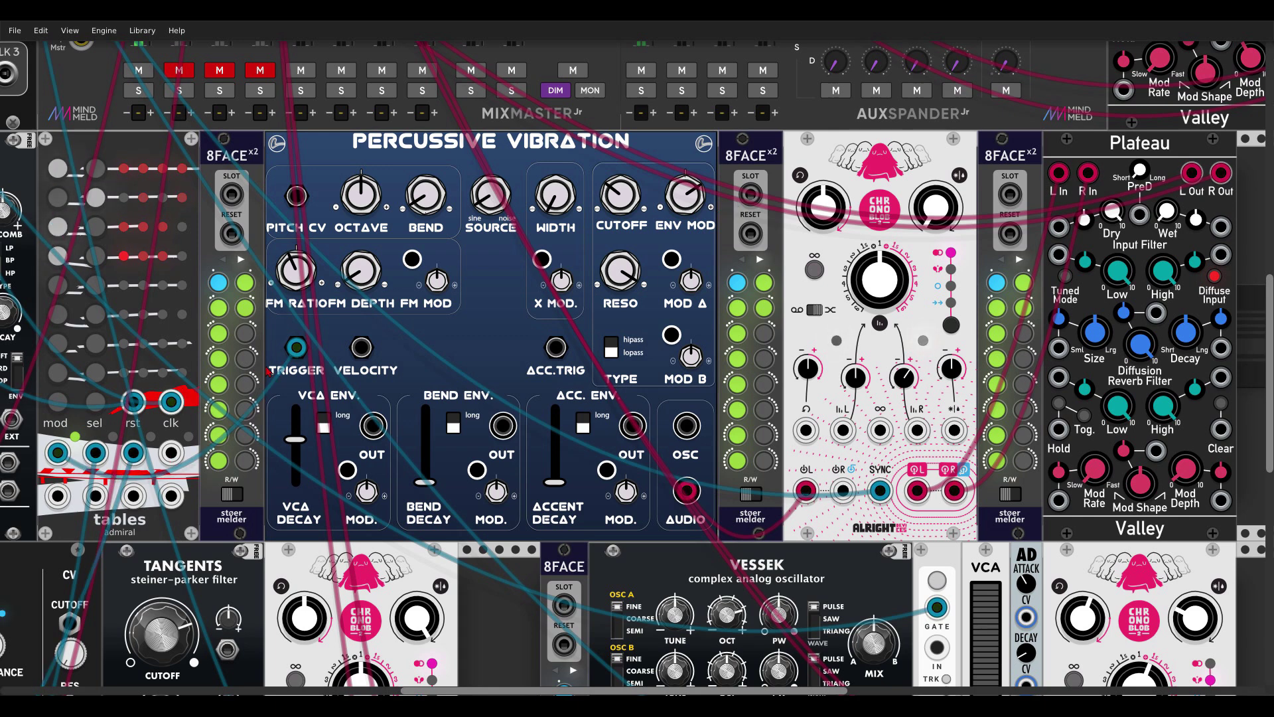
Patch the first output of the Tables module to the SLOT inputs of all three 8FACEx2 modules
left_click_drag(57, 452, 1009, 195)
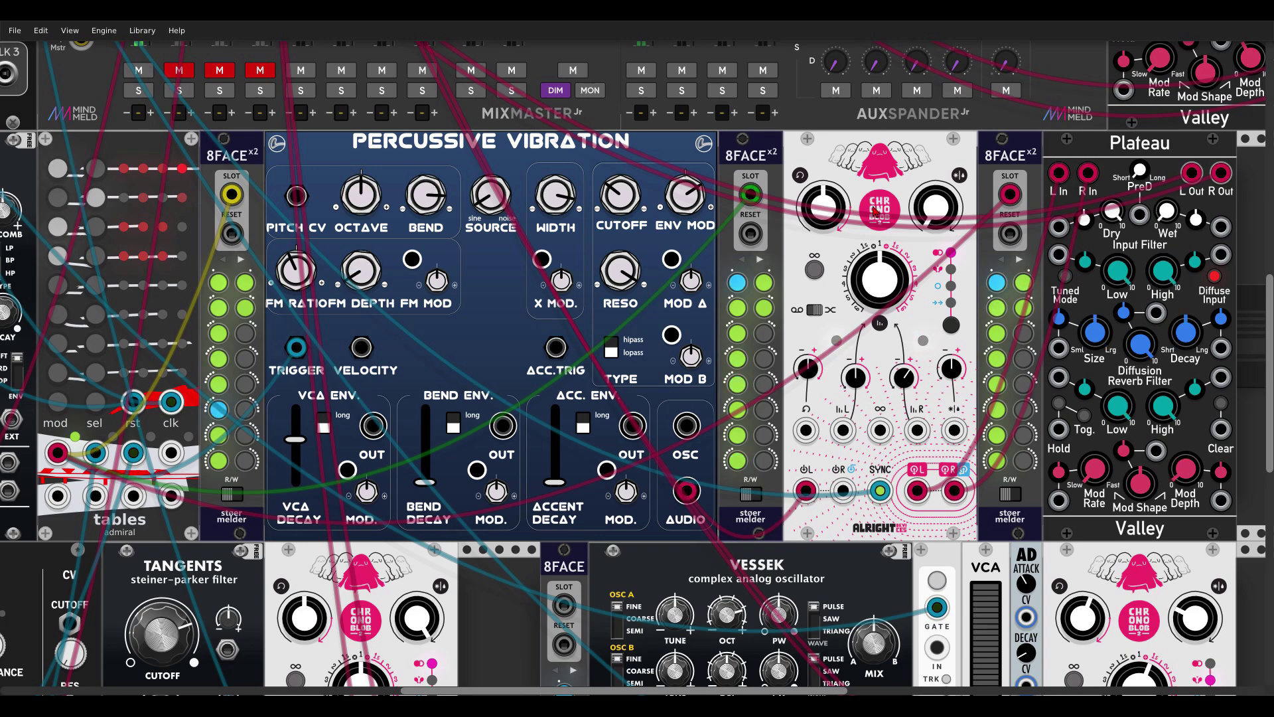
Unmute the second, third and fourth MixMaster channels to bring in the remaining voices
scroll(876, 209, "down", 4)
left_click_drag(775, 171, 815, 259)
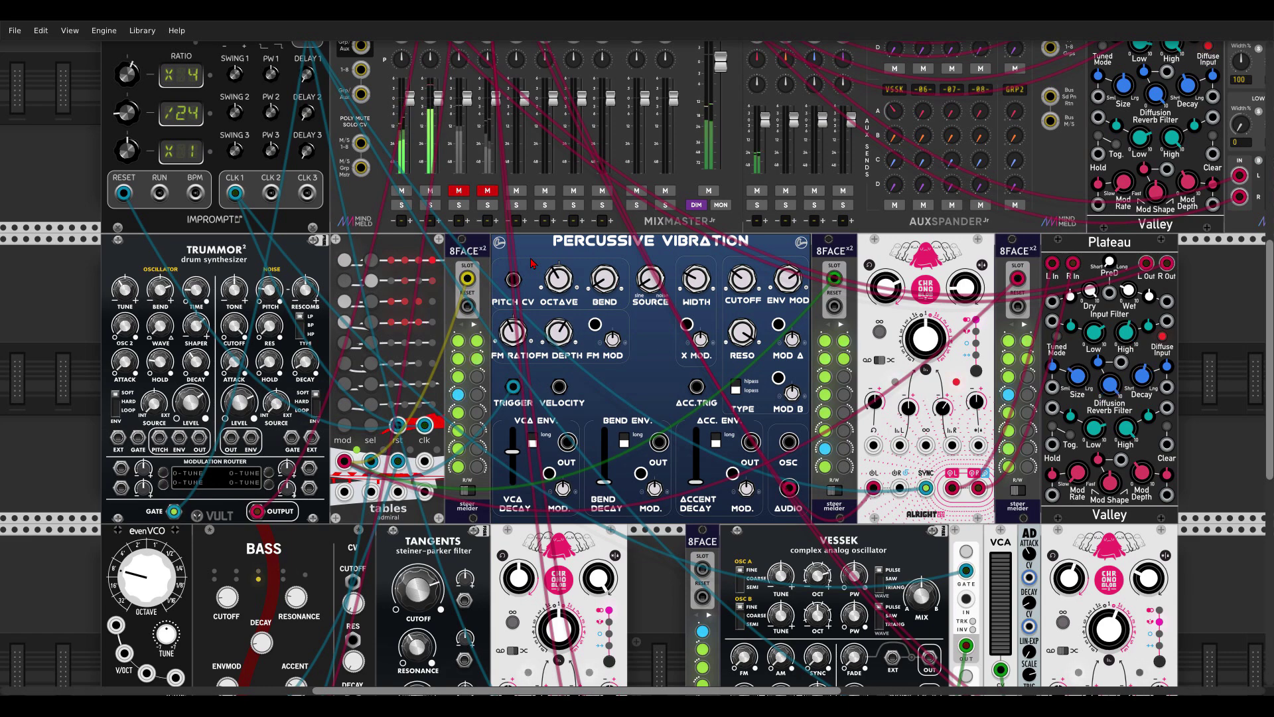
scroll(531, 263, "down", 1)
scroll(528, 262, "down", 2)
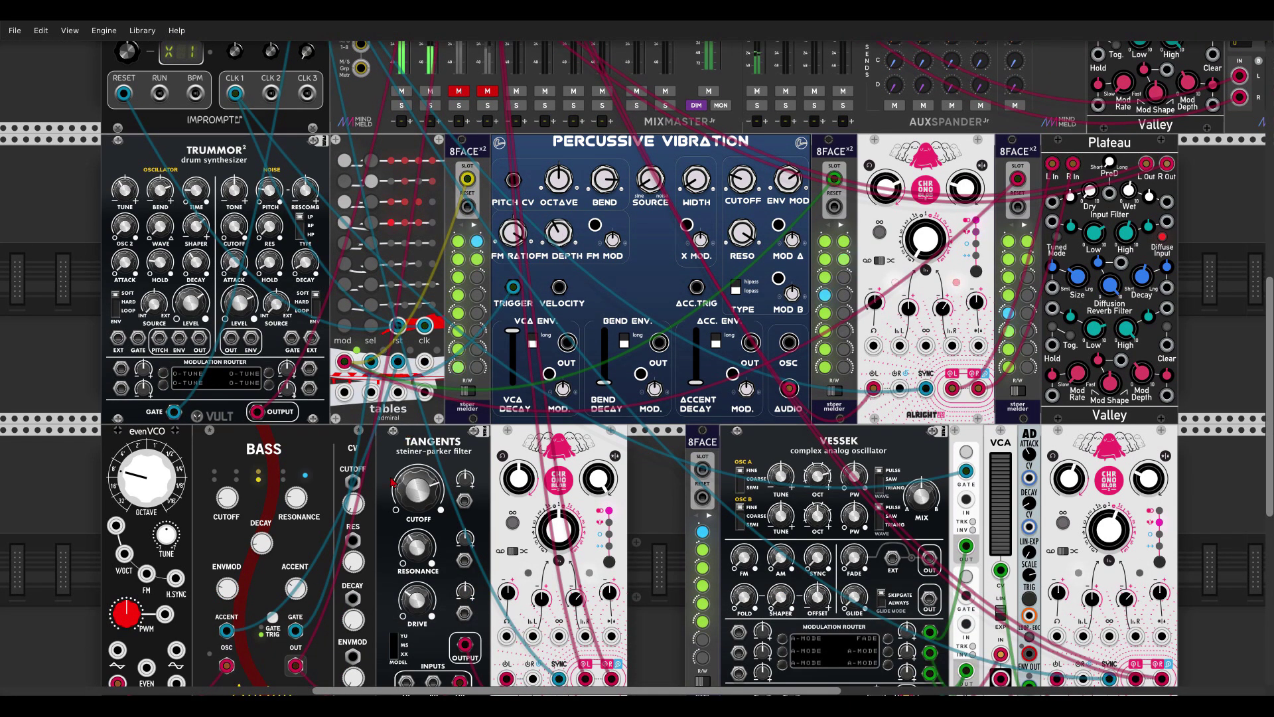
scroll(279, 467, "down", 1)
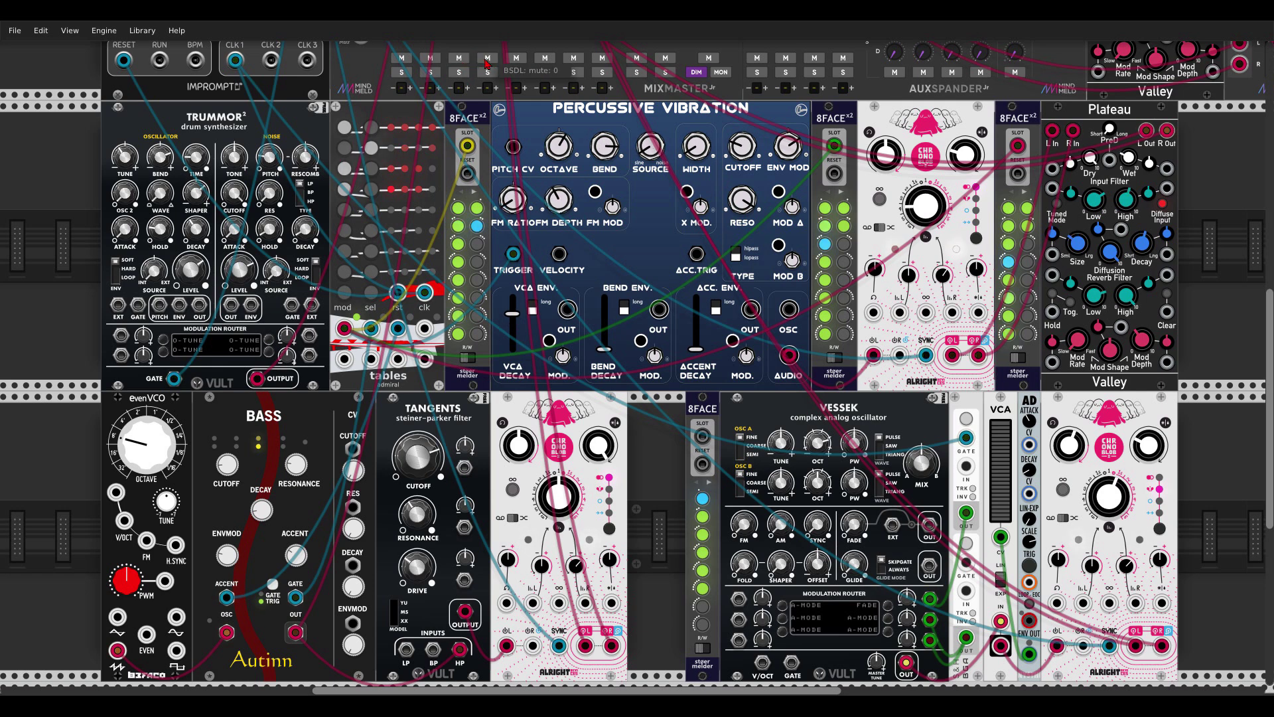
Adjust the Resonance on the Autinn Bass module and check its Cutoff and EnvMod settings
mouse_move(297, 466)
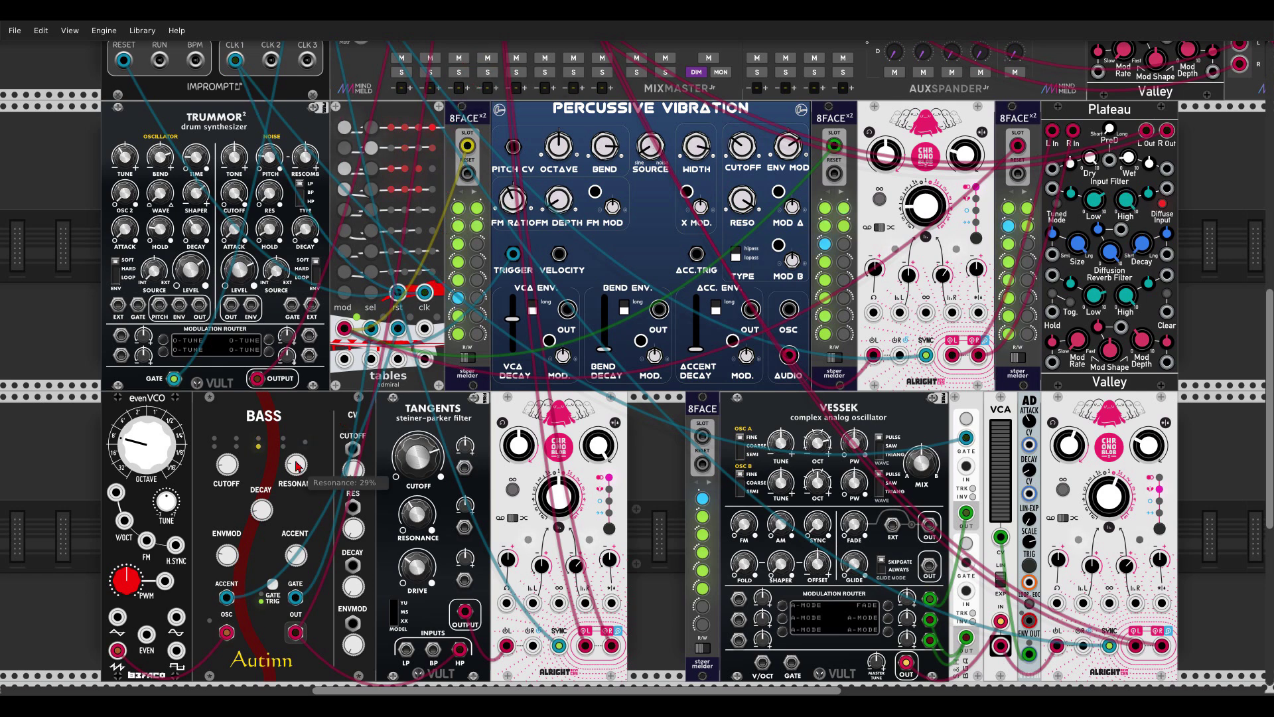
mouse_move(227, 556)
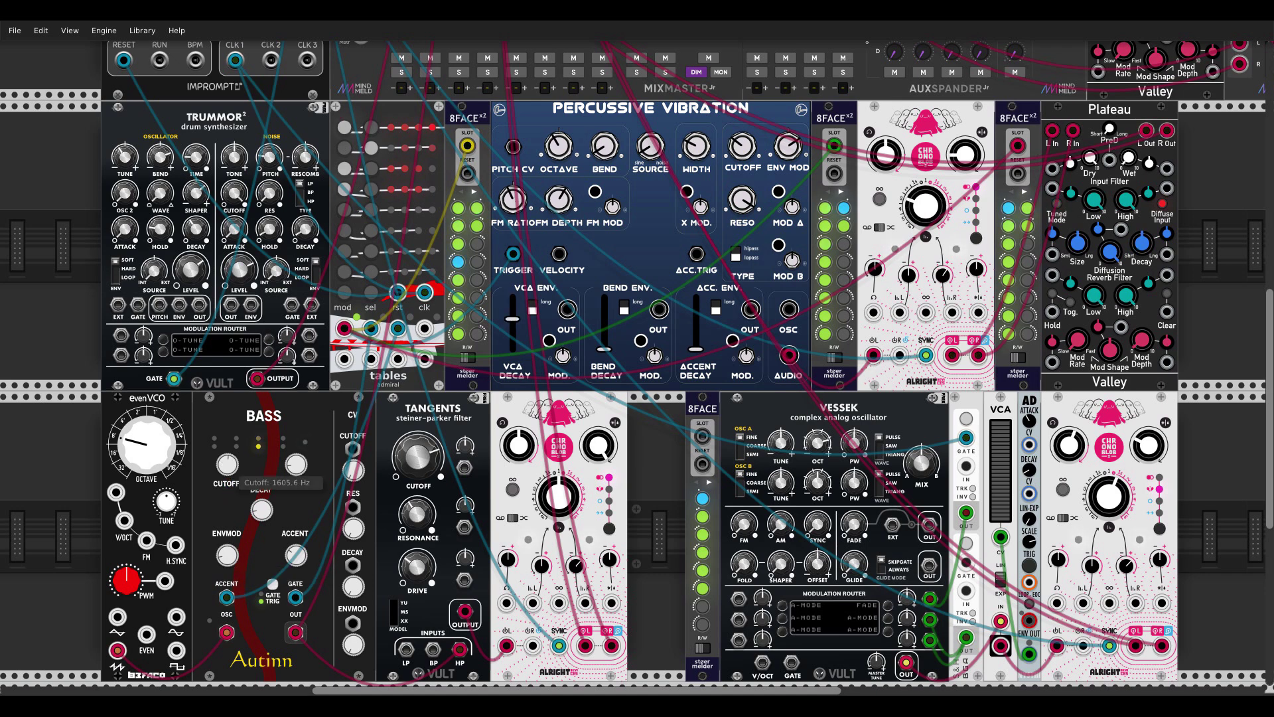
mouse_move(155, 469)
mouse_move(226, 468)
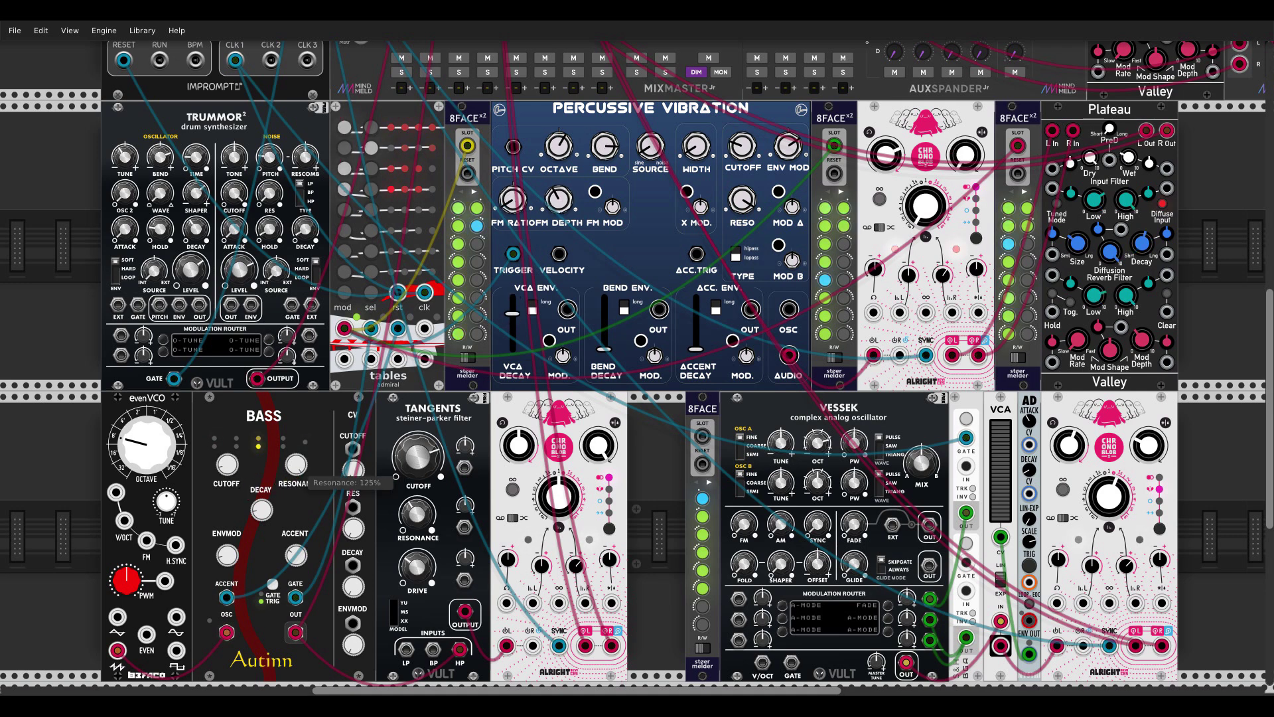
left_click_drag(296, 464, 296, 498)
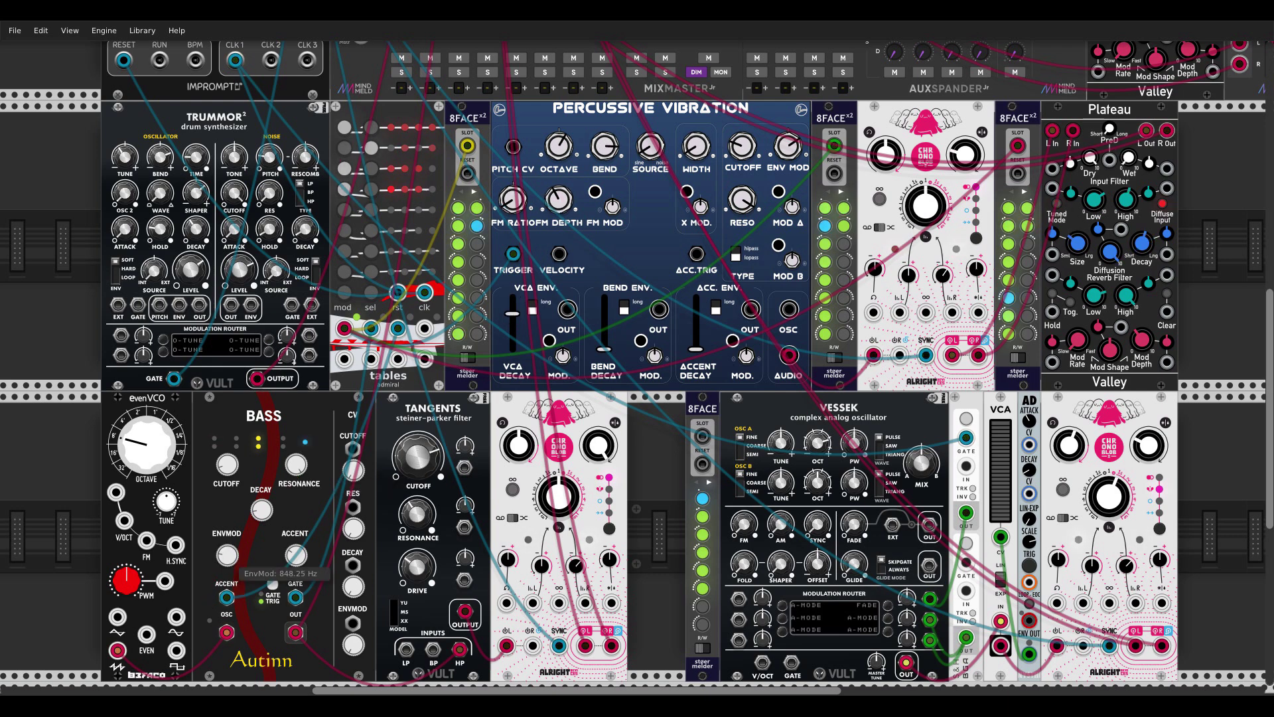
left_click_drag(296, 464, 296, 503)
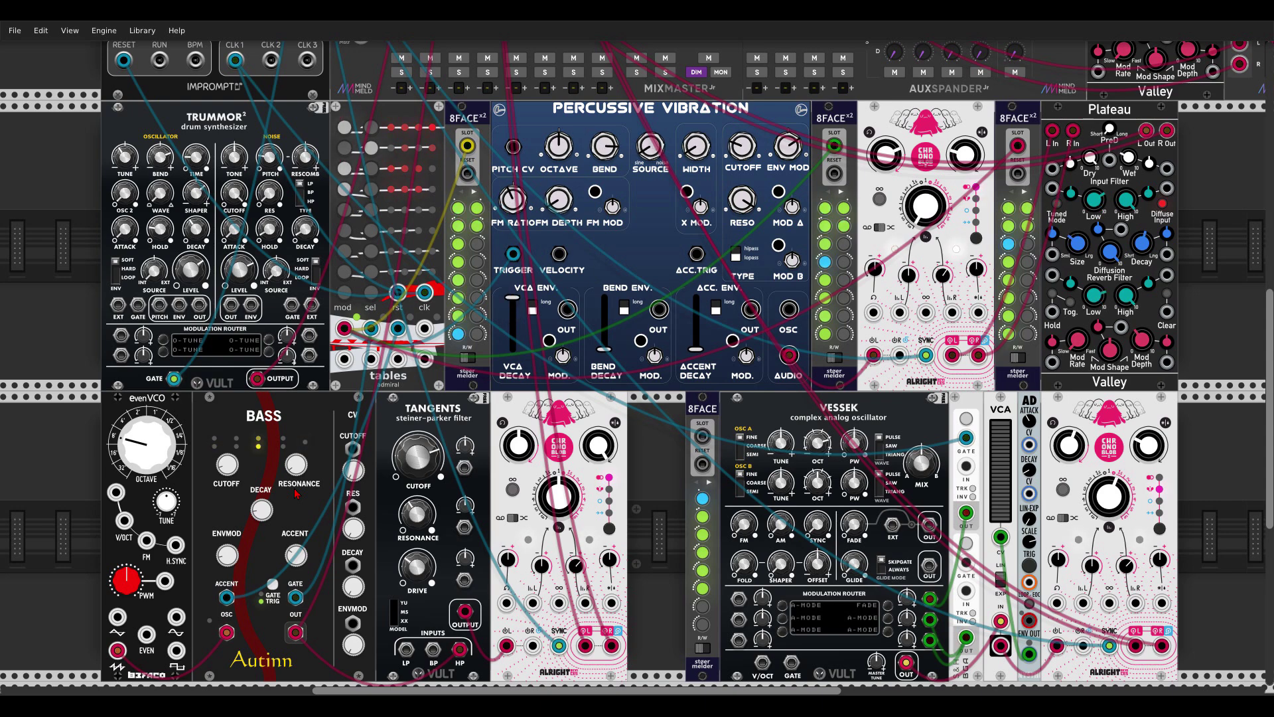
Recall preset slots 2, 3, 5 and 1 in turn on the 8FACE beside Vessek
scroll(296, 492, "right", 5)
scroll(296, 492, "down", 1)
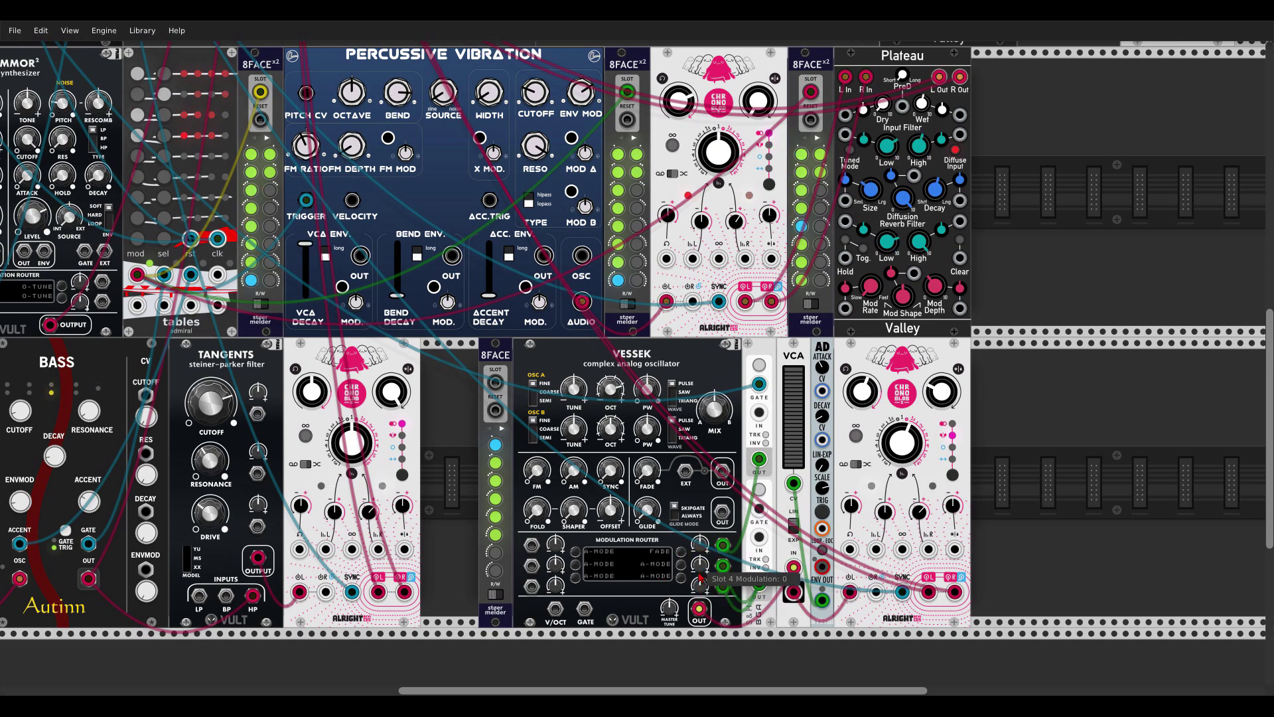
left_click(495, 464)
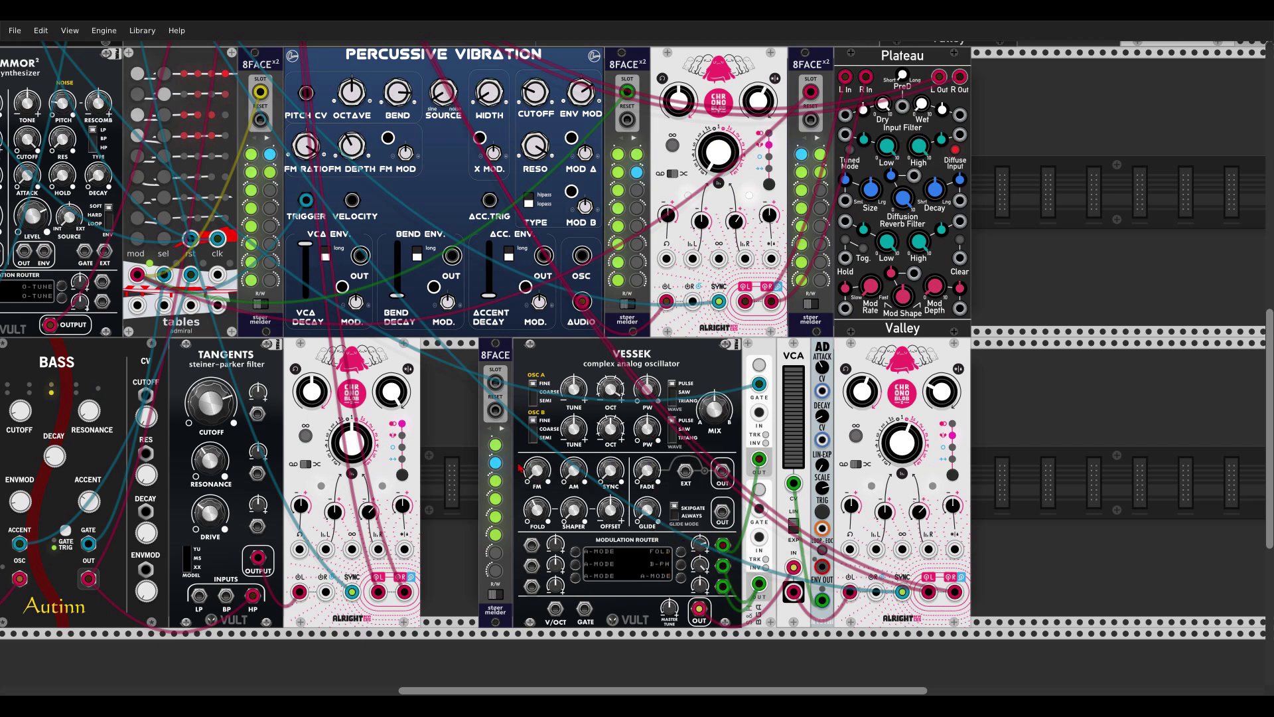
left_click(495, 481)
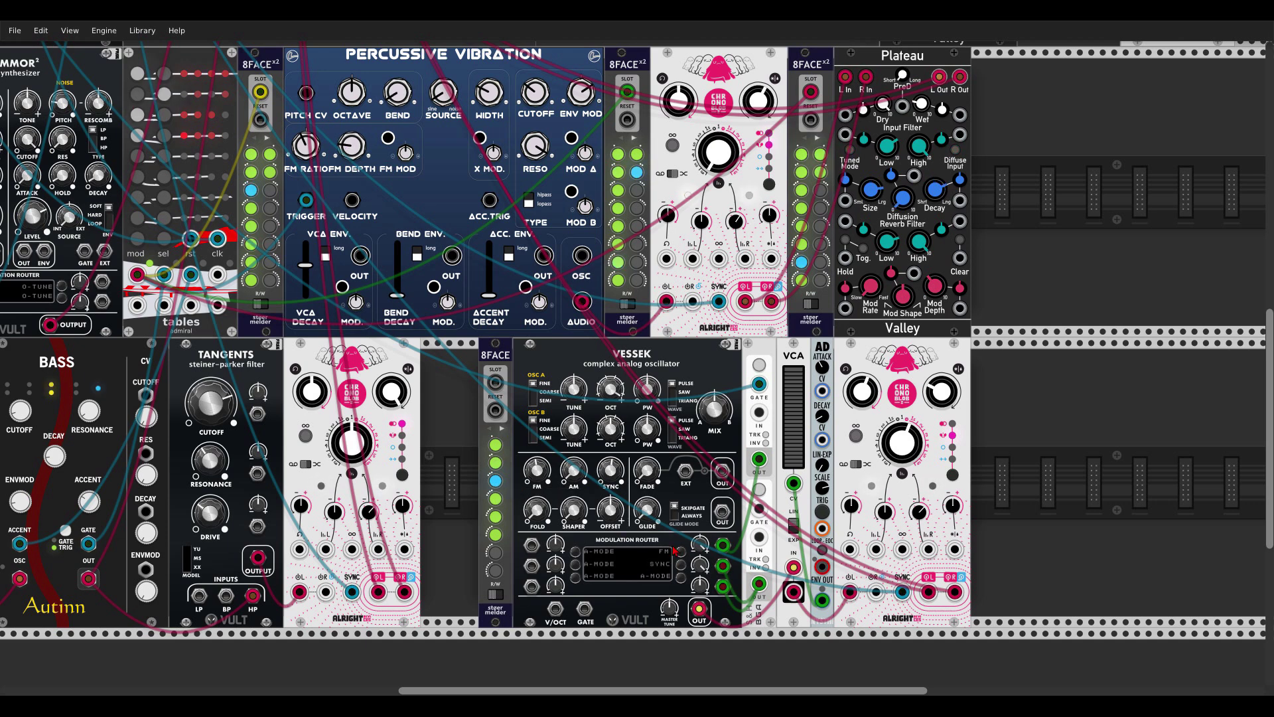
left_click(496, 516)
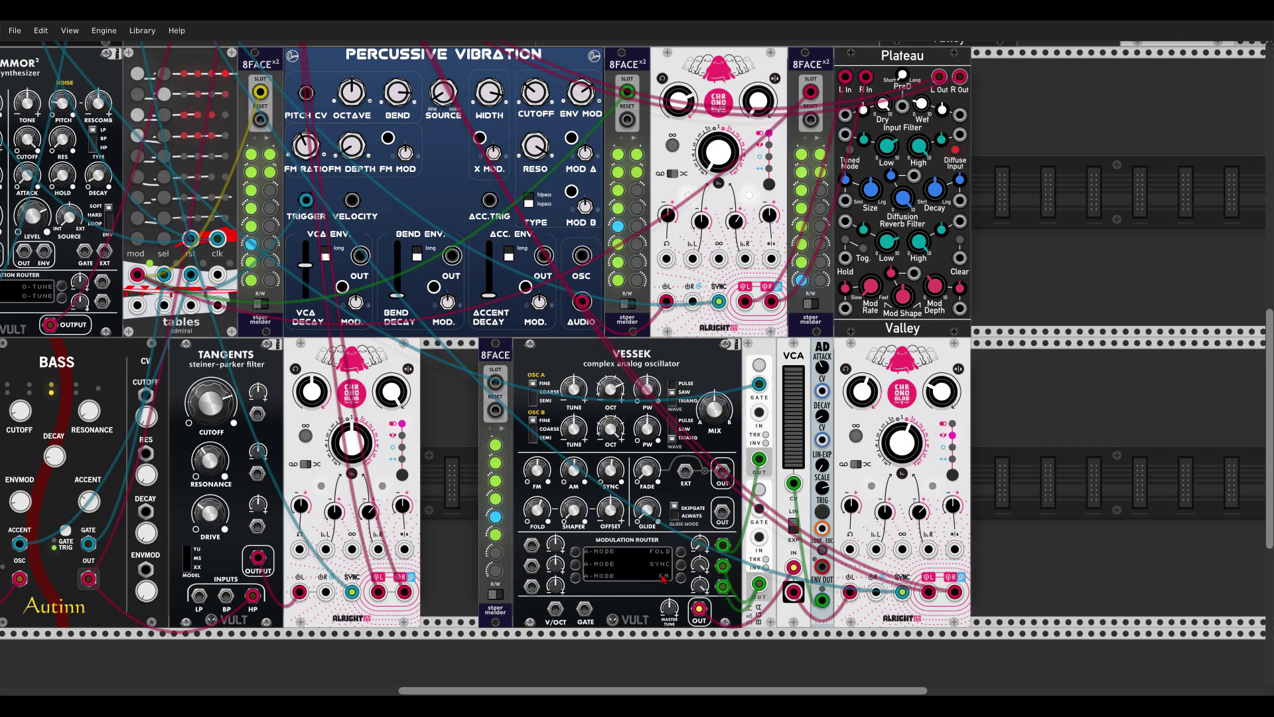
left_click(496, 445)
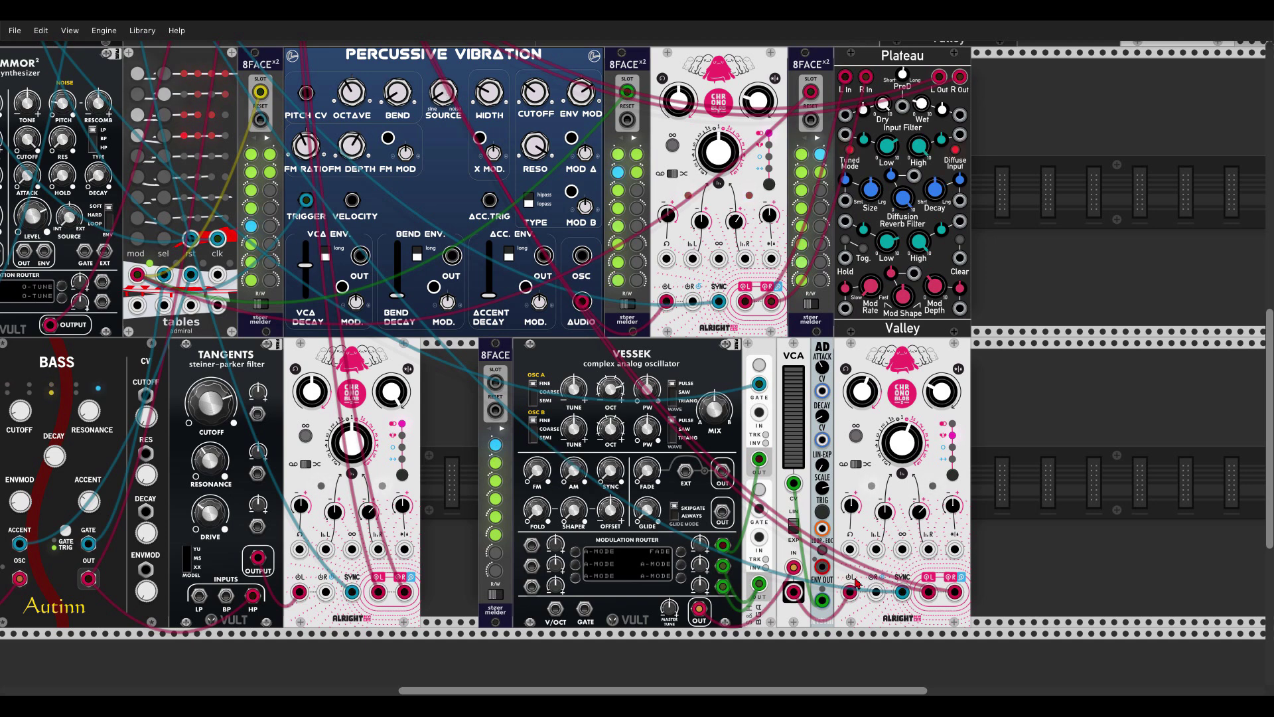
left_click_drag(790, 573, 795, 592)
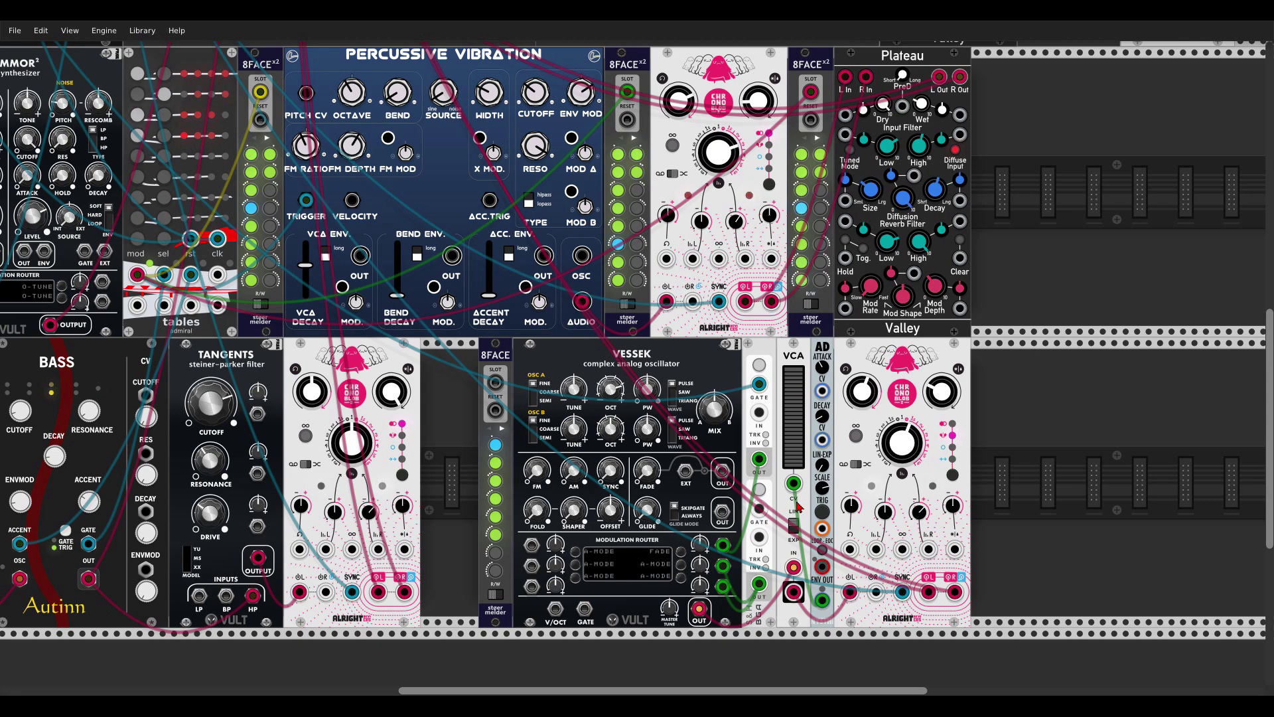
scroll(800, 509, "down", 2)
scroll(800, 509, "down", 1)
scroll(313, 244, "up", 2)
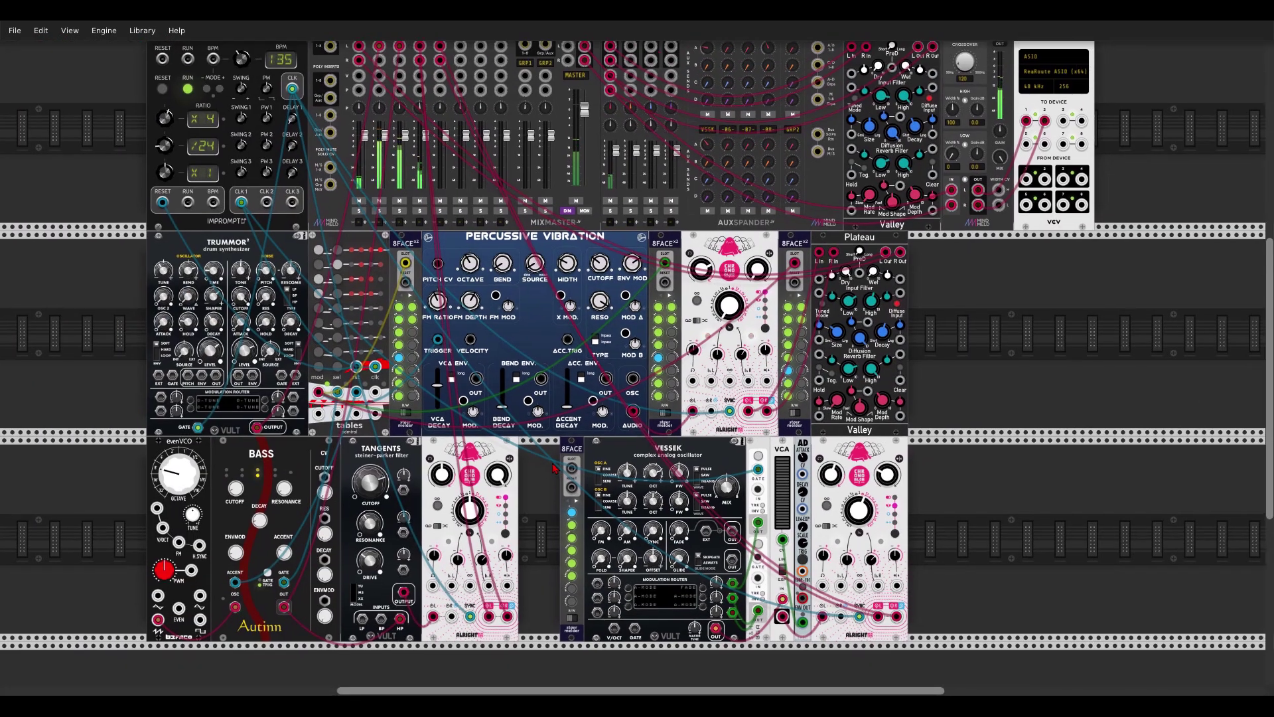
Patch Clocked's CLK 2 output to the AD envelope and the SLOT input of the 8FACE beside Vessek, and check that 8FACE's Port SLOT mode
left_click_drag(266, 210, 801, 575)
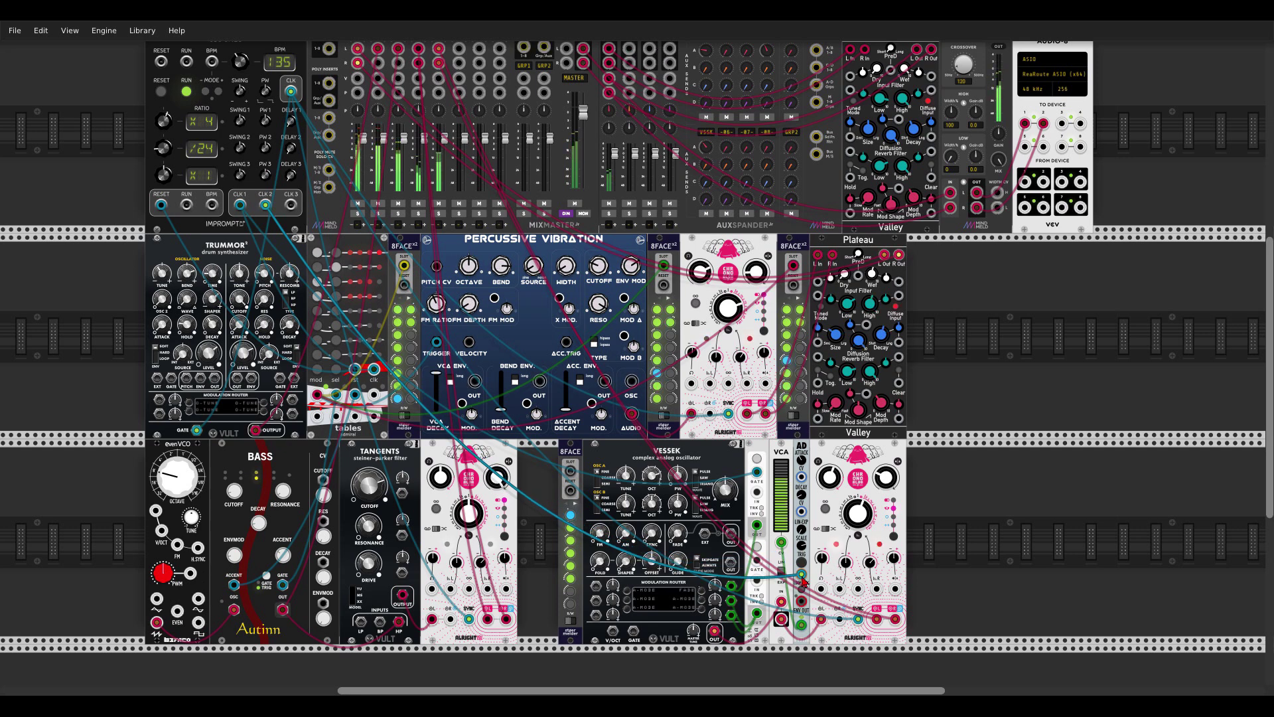
left_click_drag(265, 206, 565, 474)
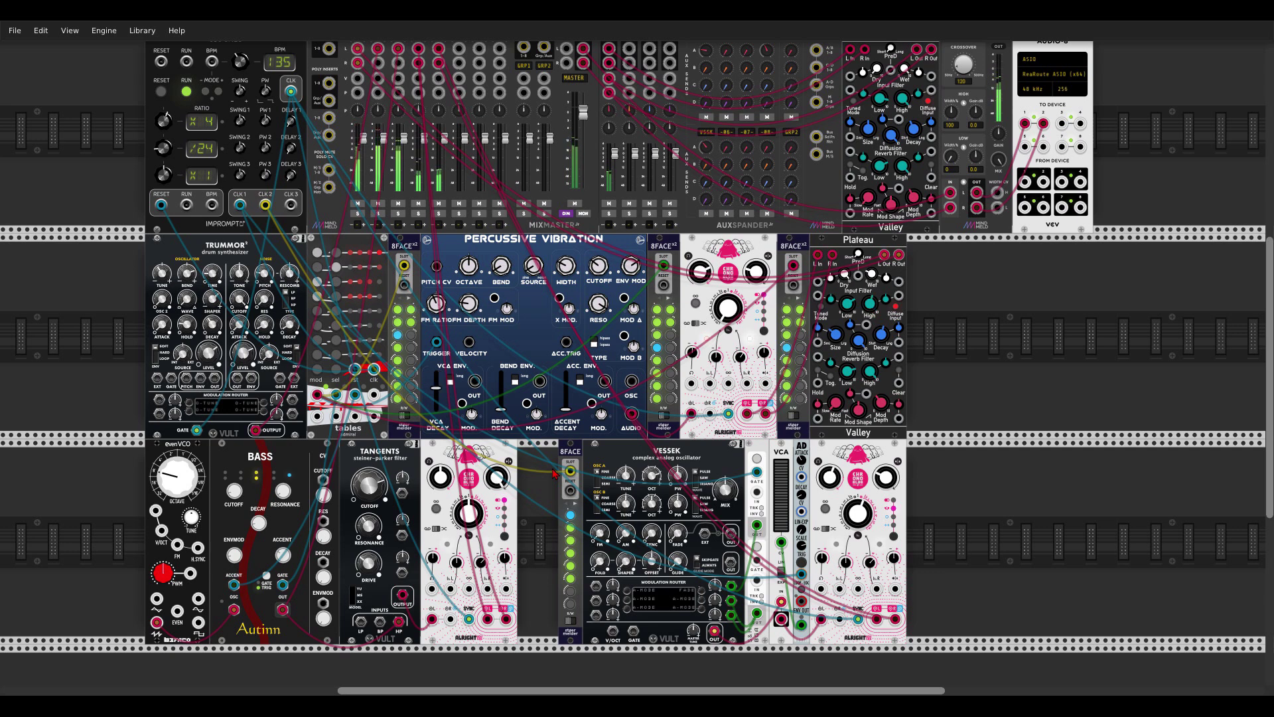
right_click(567, 456)
mouse_move(664, 660)
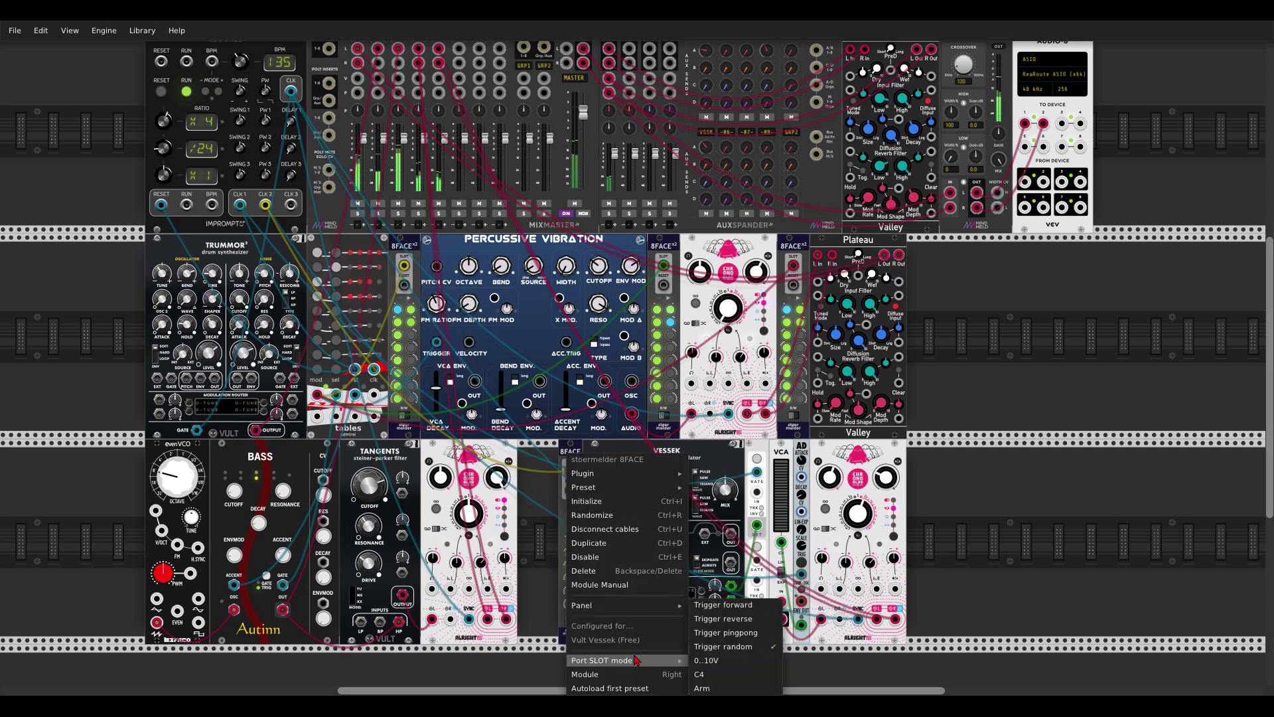
left_click(542, 541)
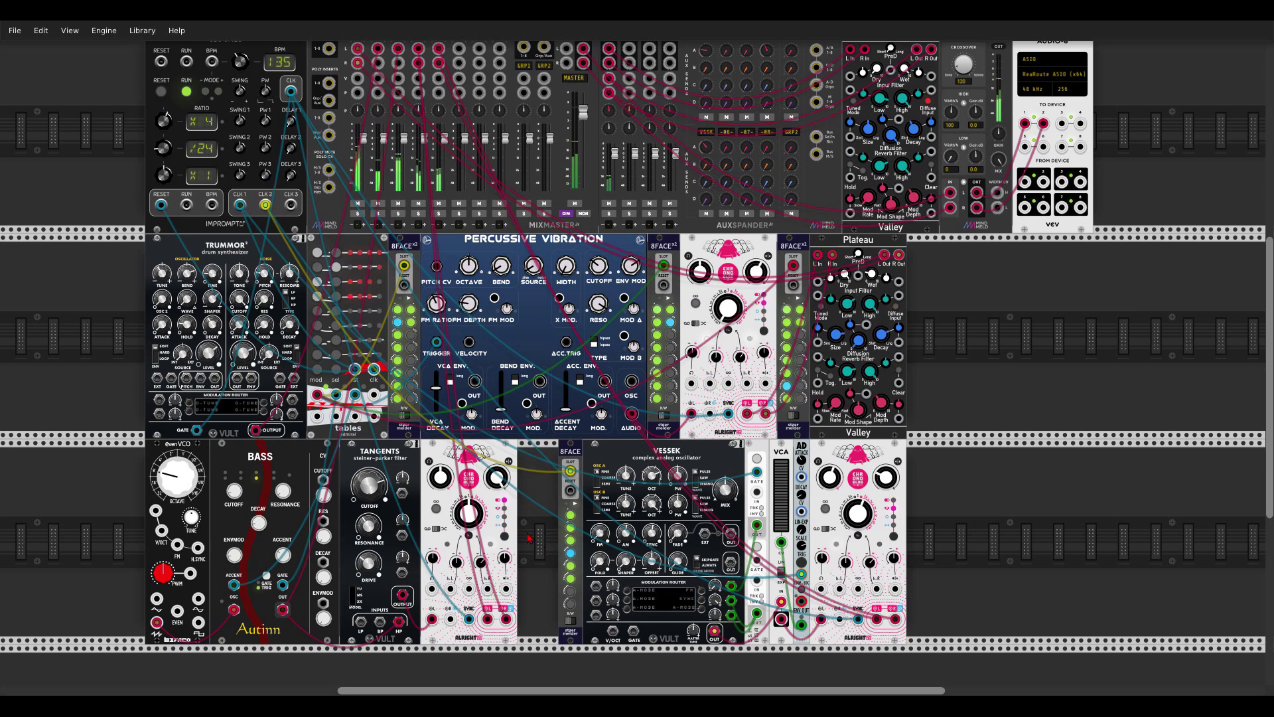
Sweep the Cutoff on the Autinn Bass module up to 4500 Hz and back down to about 267 Hz
mouse_move(277, 506)
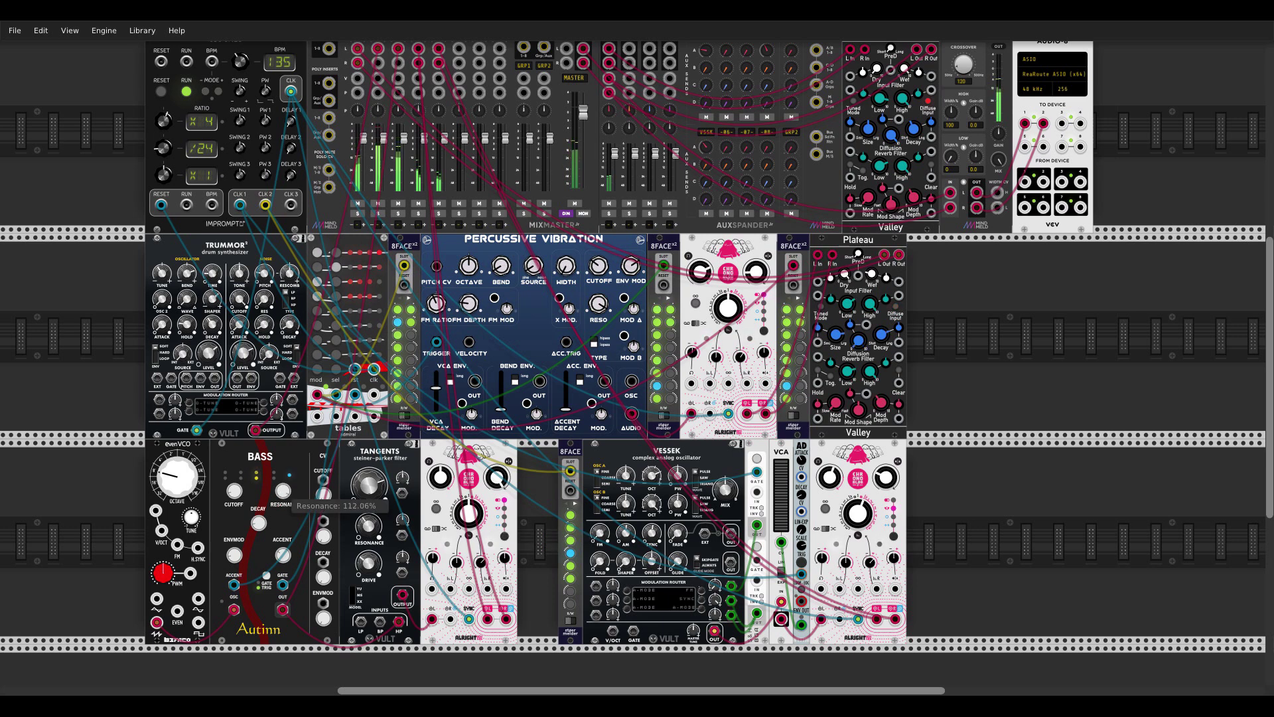
mouse_move(234, 554)
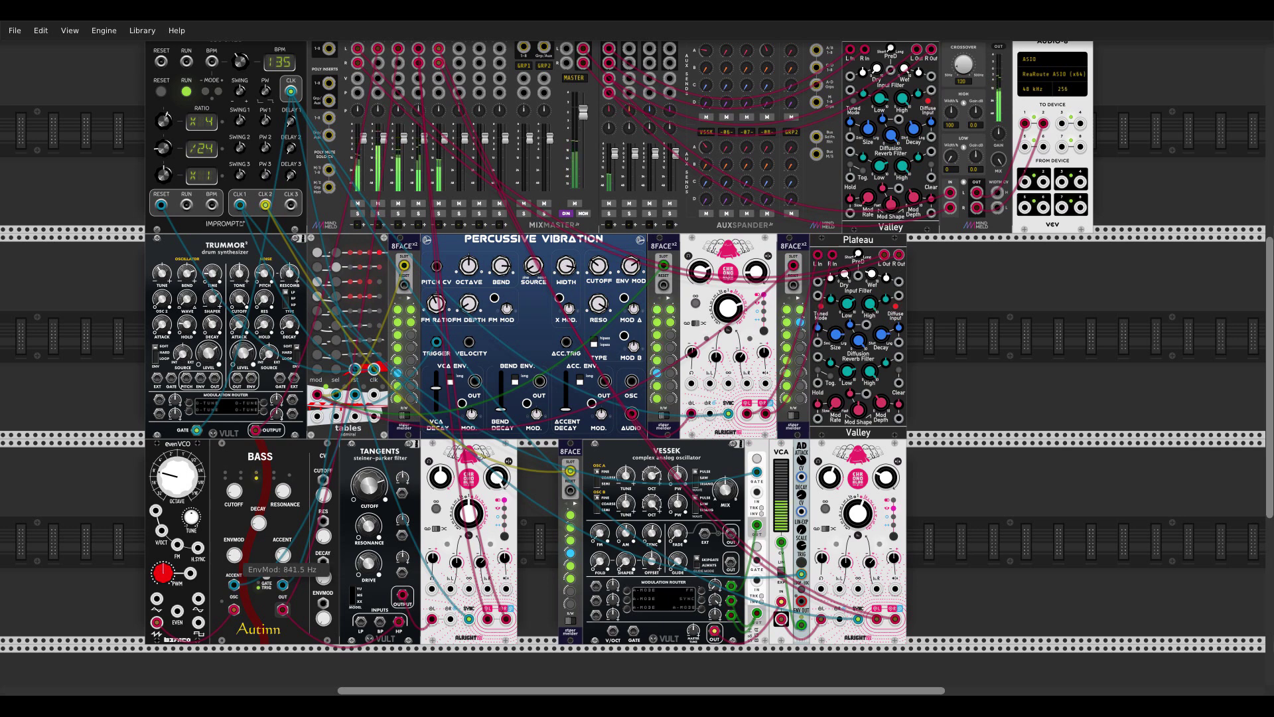
mouse_move(235, 492)
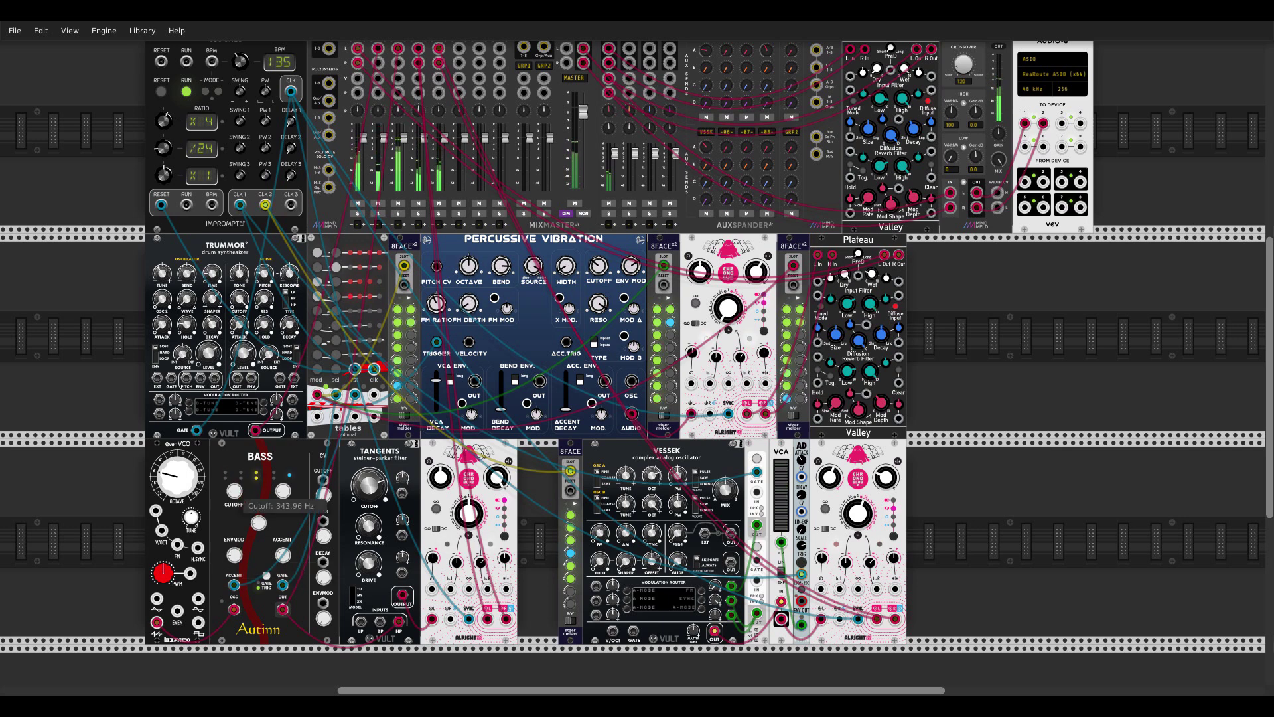
left_click_drag(183, 477, 183, 451)
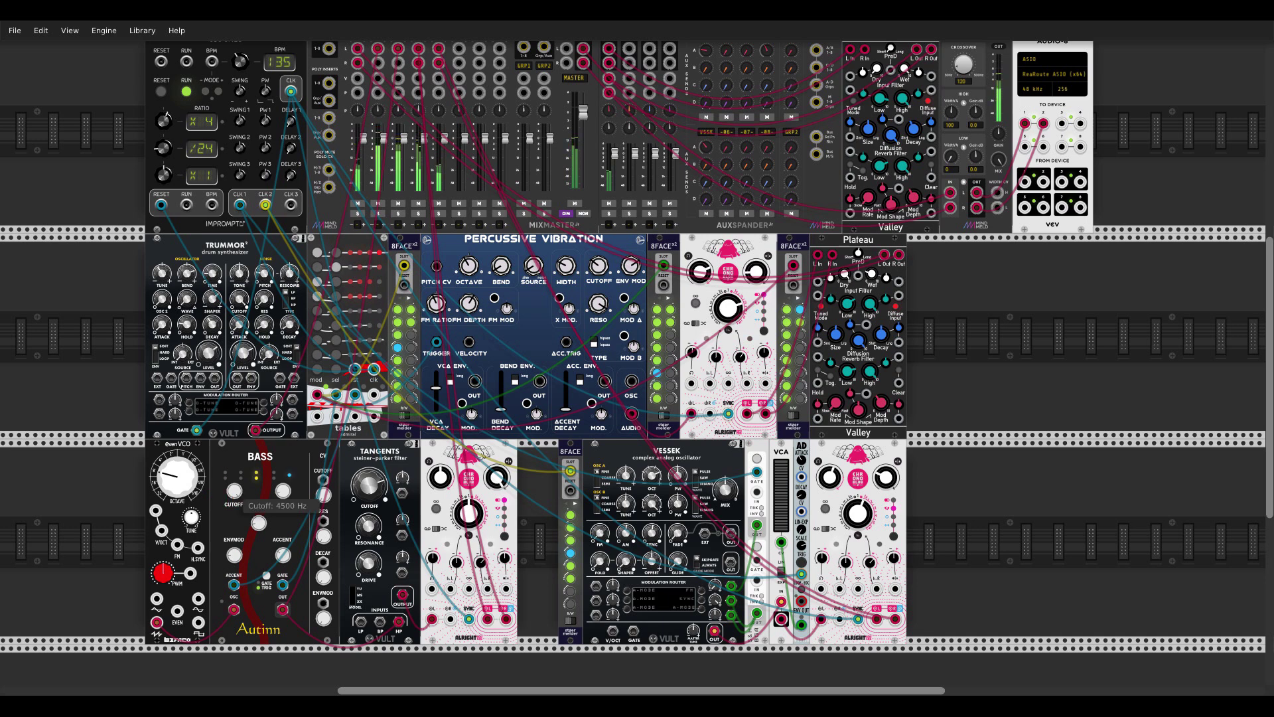
mouse_move(240, 563)
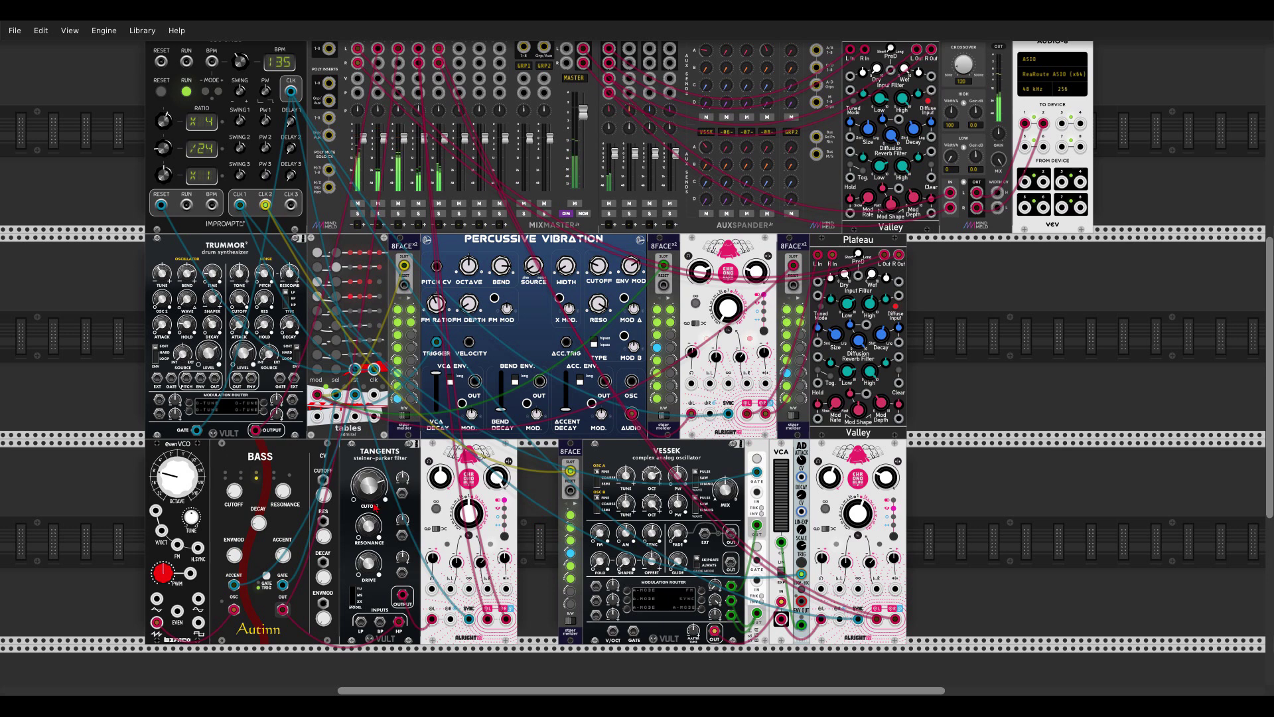
mouse_move(230, 499)
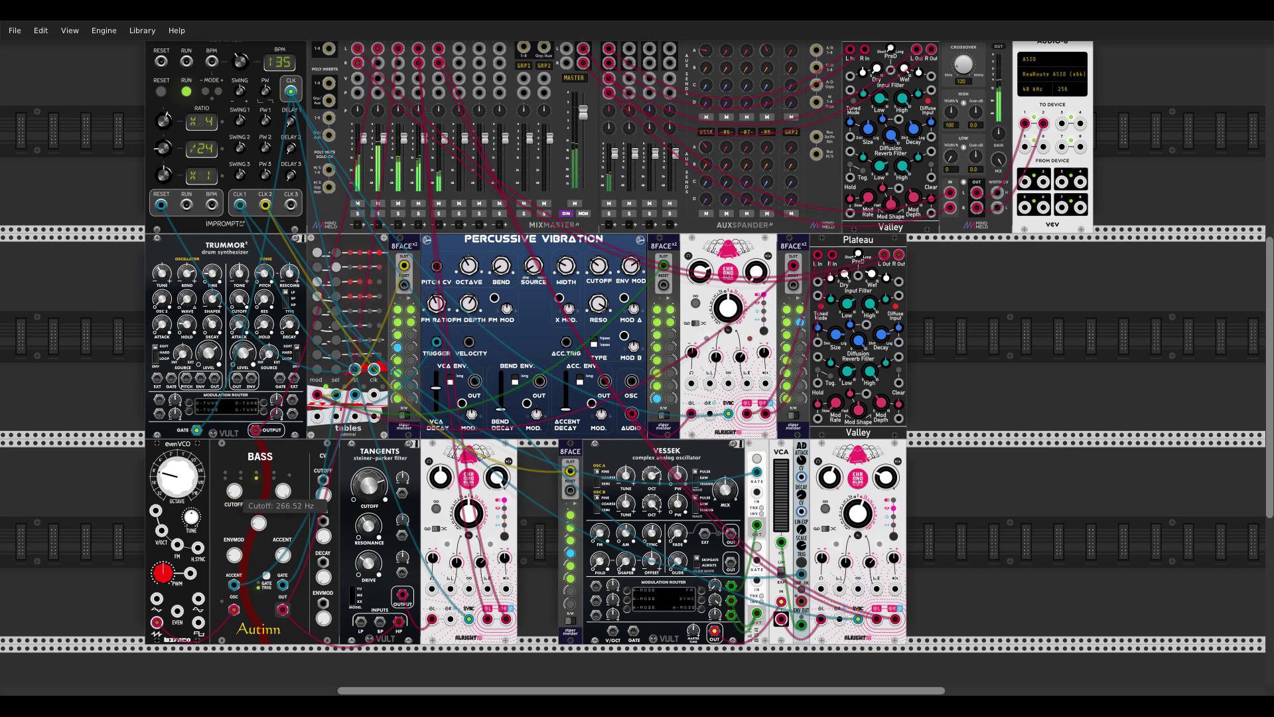
left_click_drag(241, 503, 242, 511)
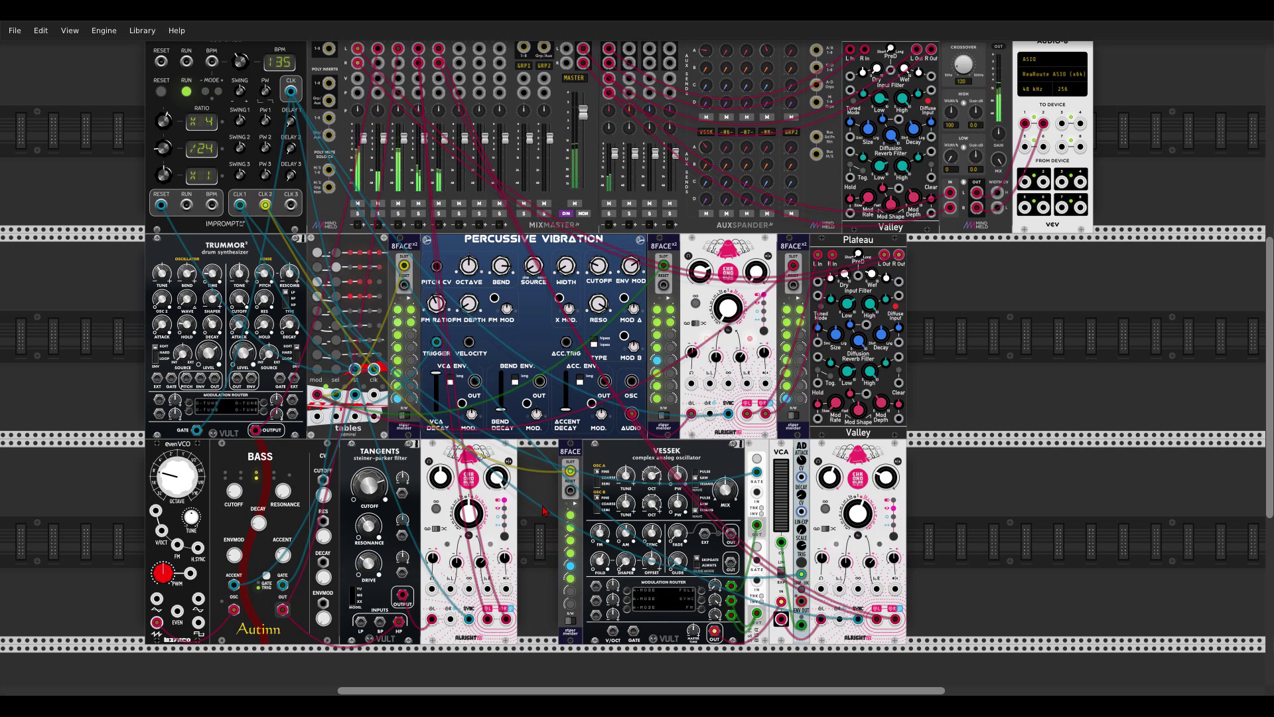
Recall preset slots 2, 3 and 4 in turn on the 8FACE beside MIX4
scroll(544, 511, "up", 1)
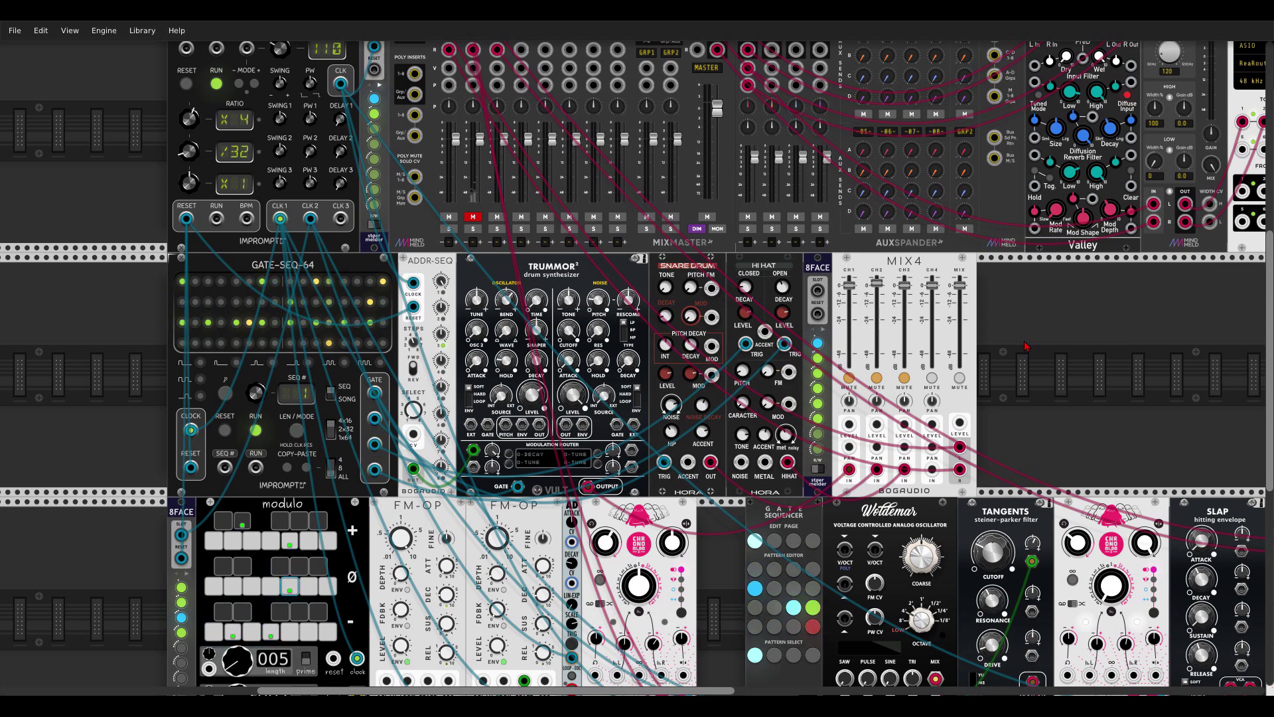
mouse_move(481, 305)
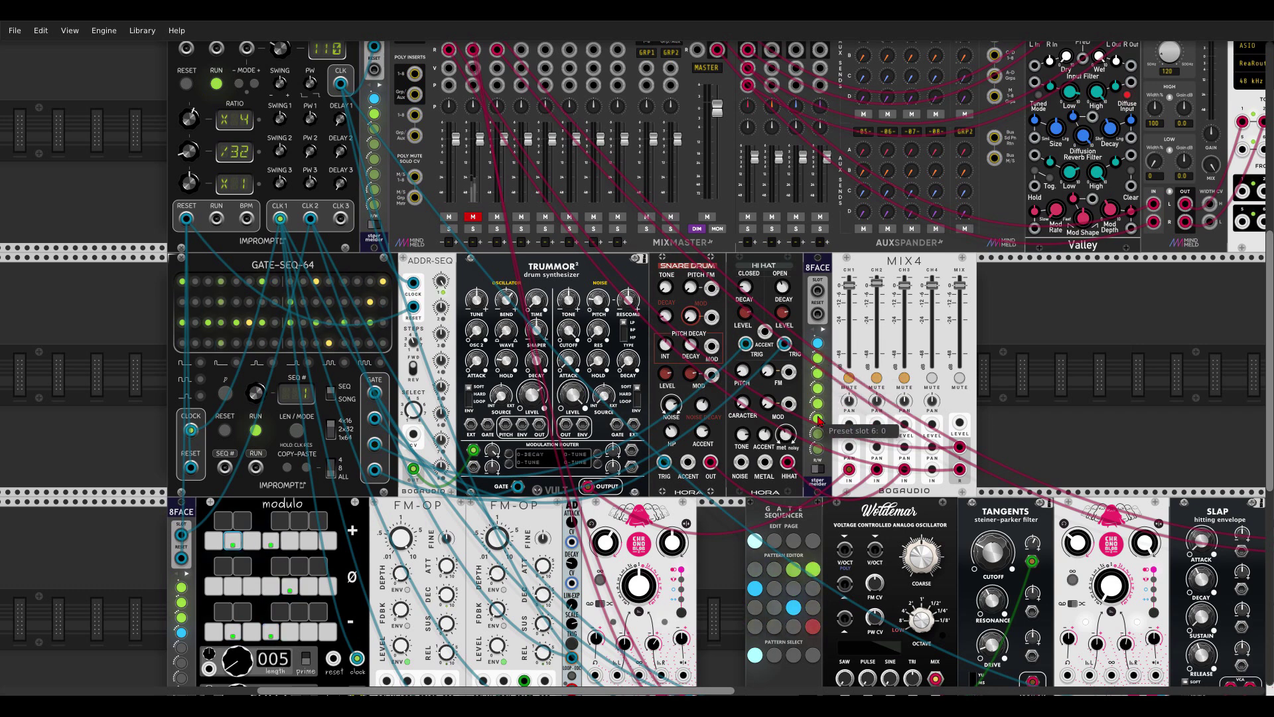
left_click(818, 359)
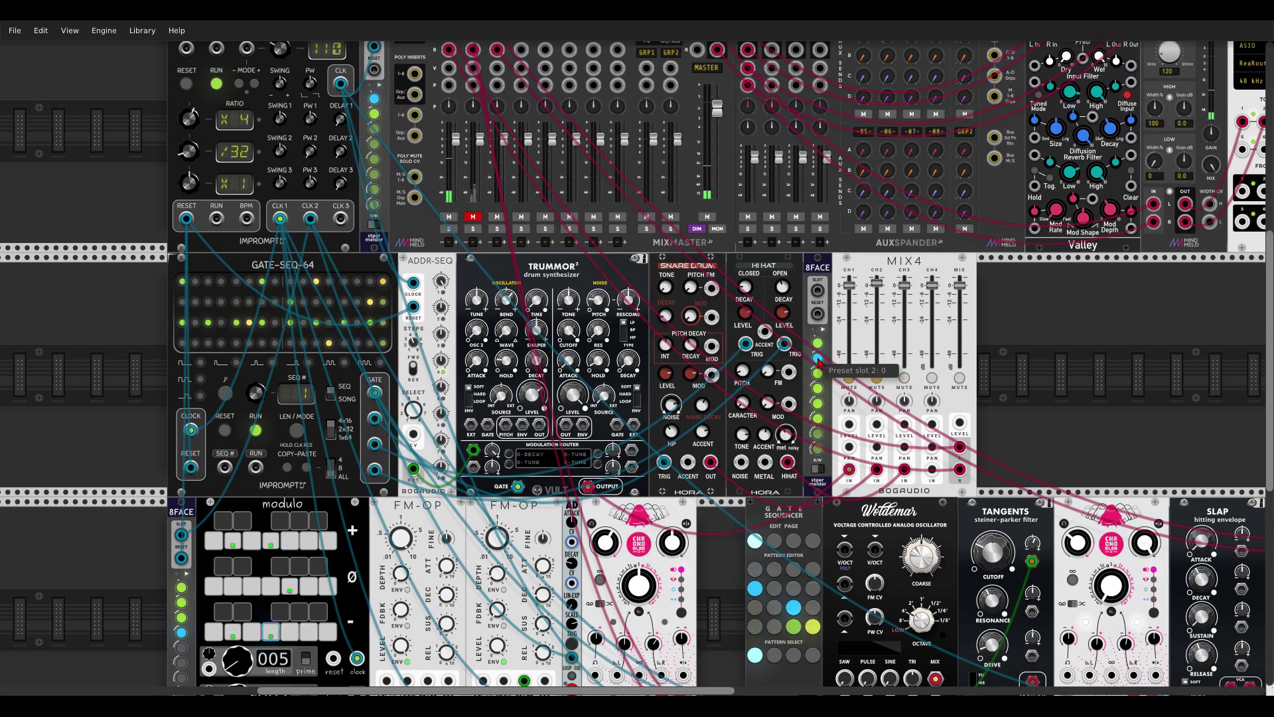
left_click(819, 373)
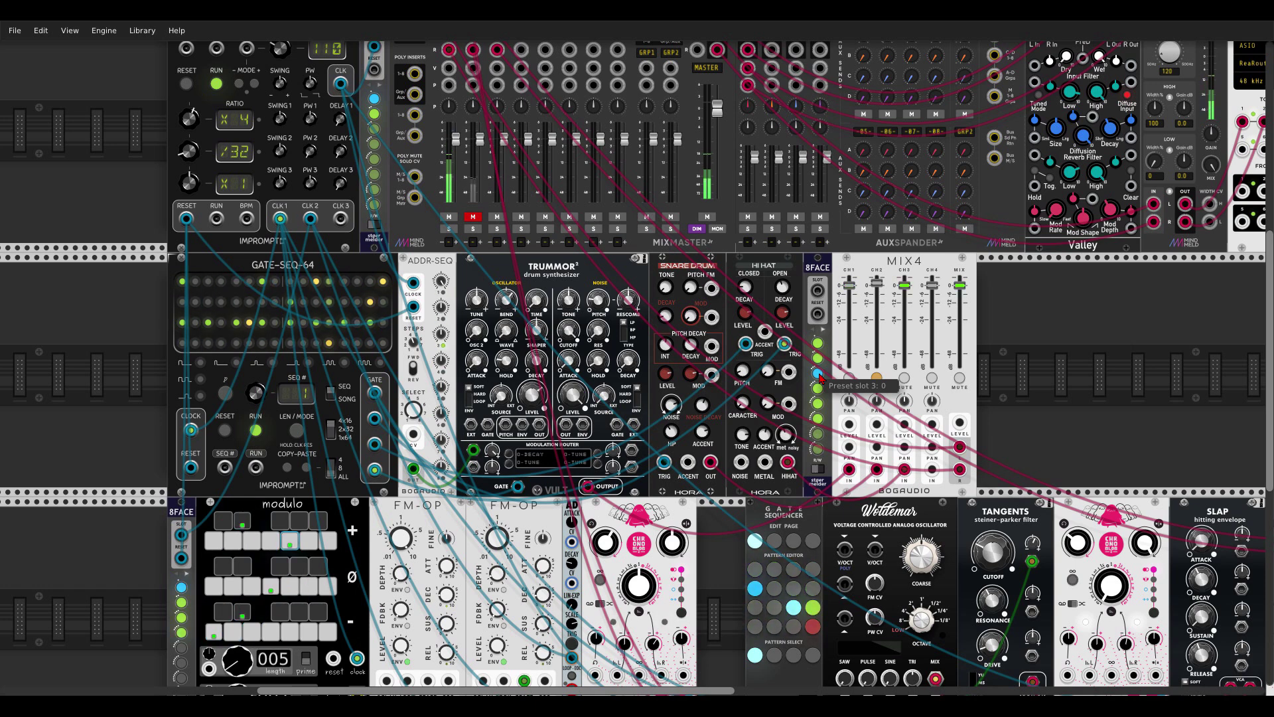
left_click(818, 390)
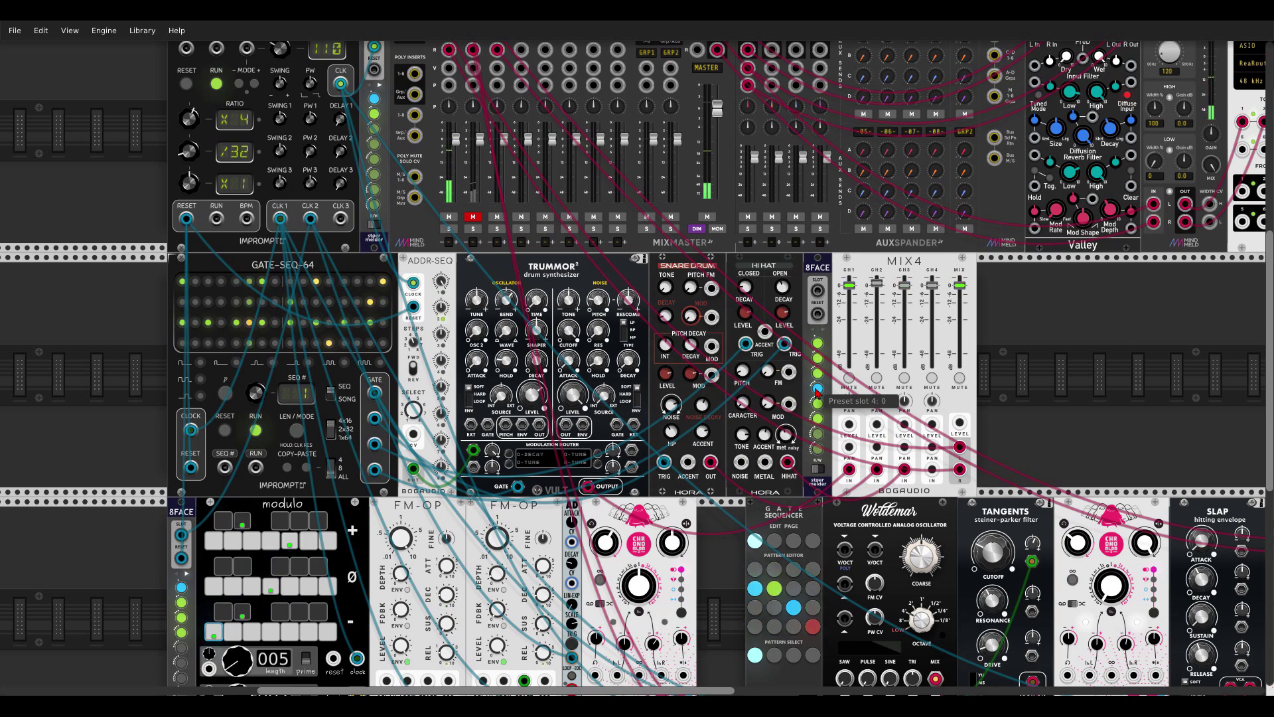
Unmute the second MixMaster channel to bring in the FMOP voice
scroll(546, 449, "down", 2)
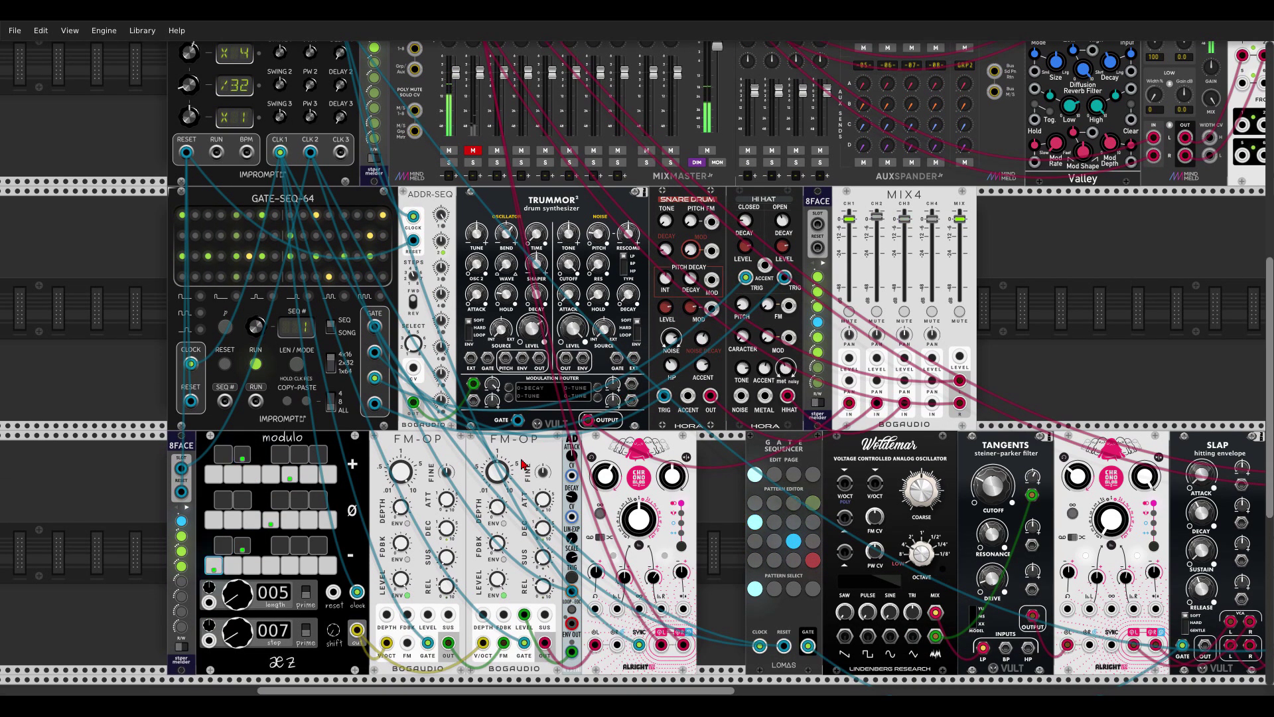
mouse_move(635, 523)
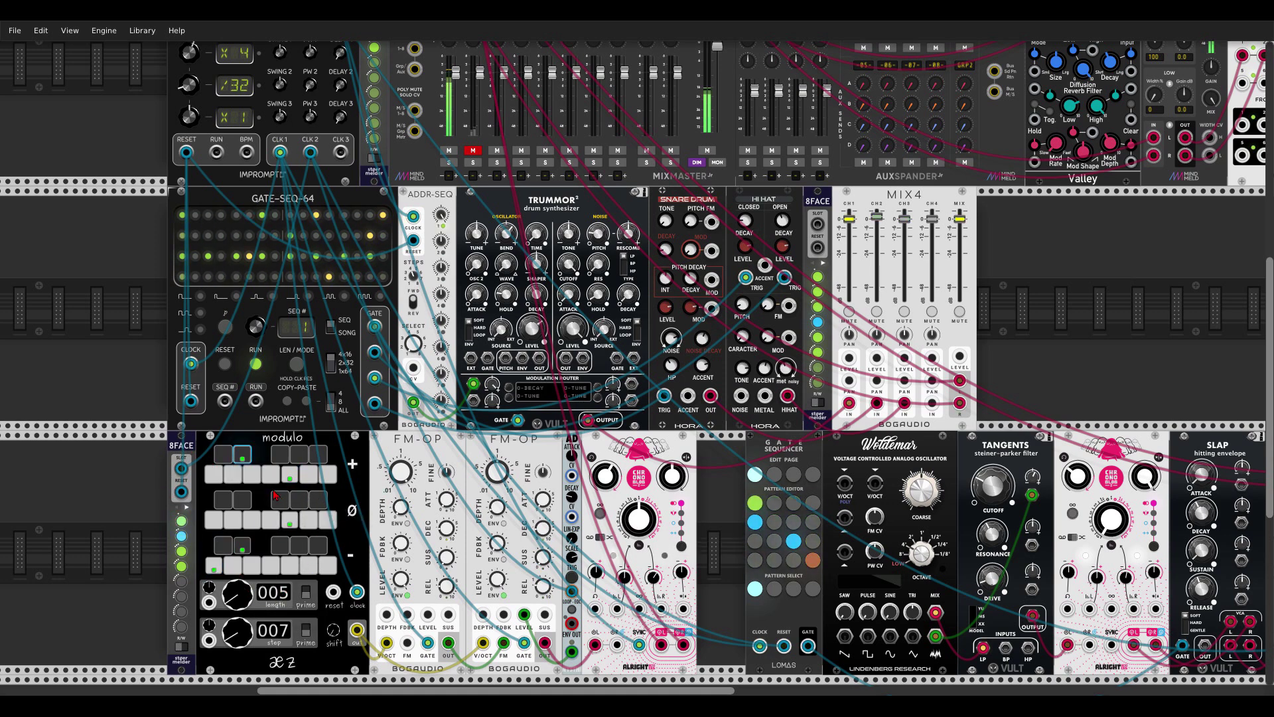
mouse_move(274, 487)
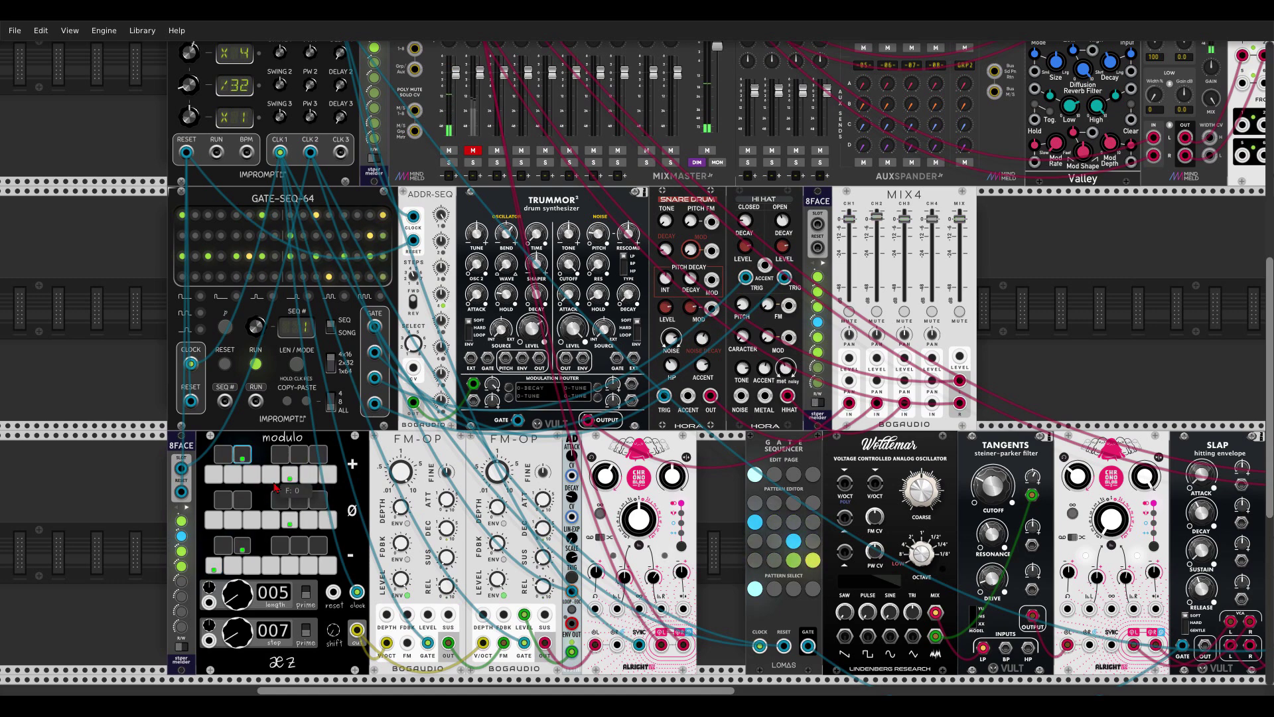
scroll(478, 221, "up", 2)
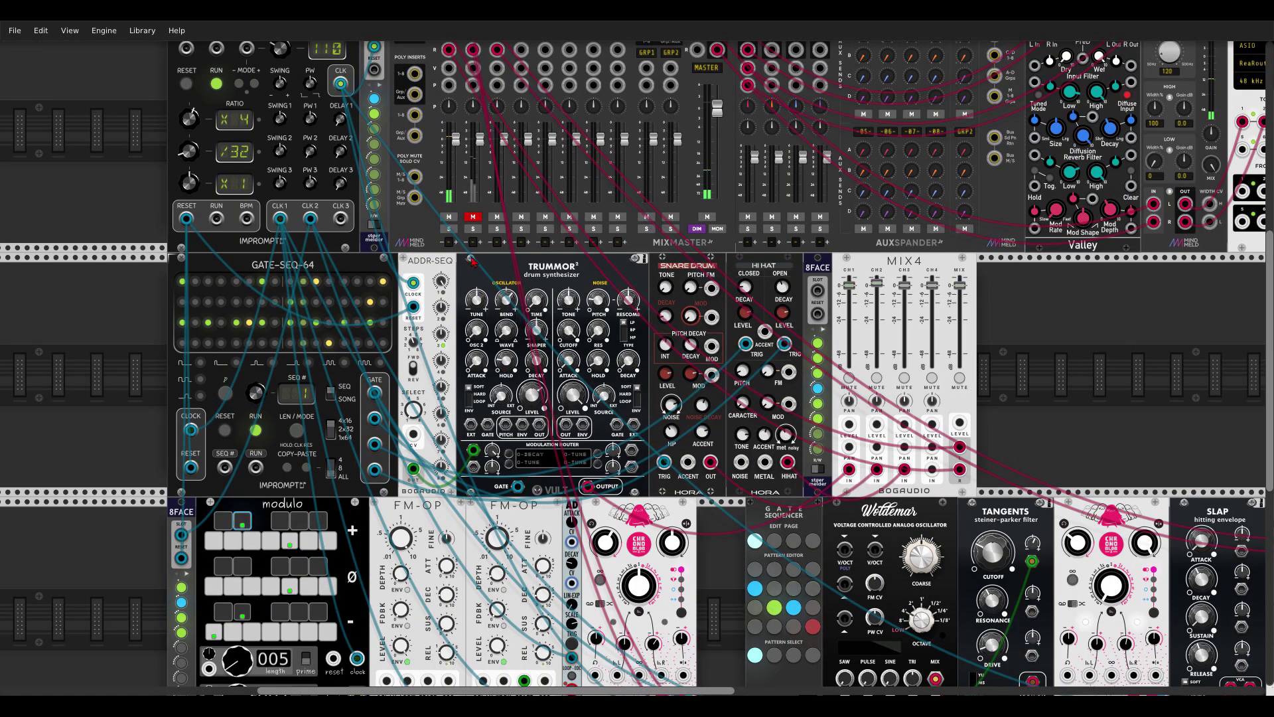
left_click(472, 216)
Alternate the 8FACE beside MIX4 between preset slots 2 and 4, ending on slot 4
scroll(547, 355, "down", 2)
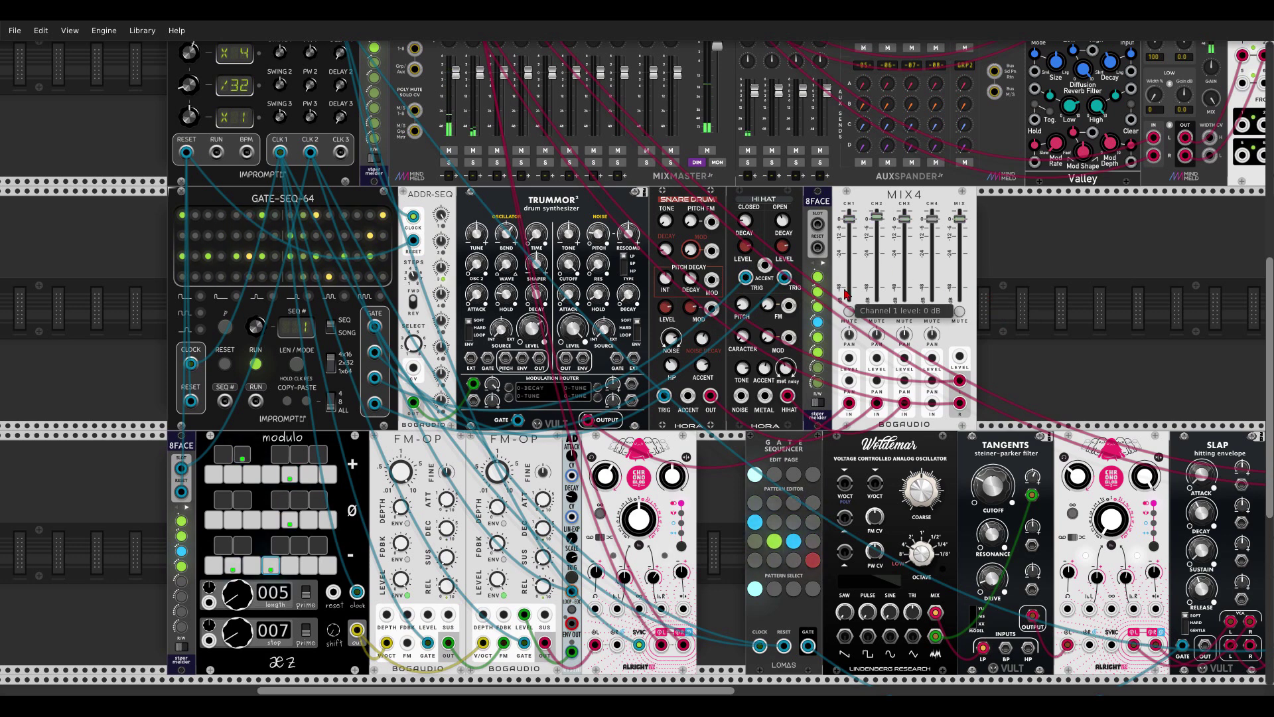
left_click(820, 308)
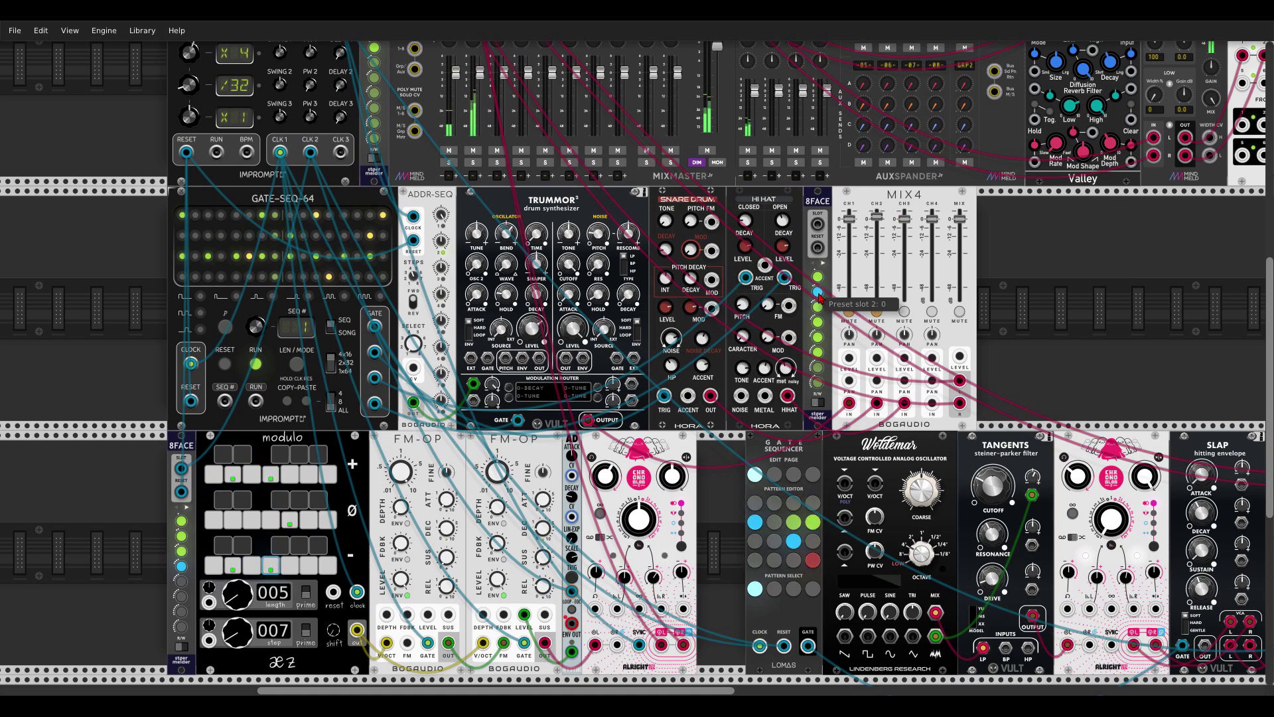
left_click(820, 298)
left_click(820, 322)
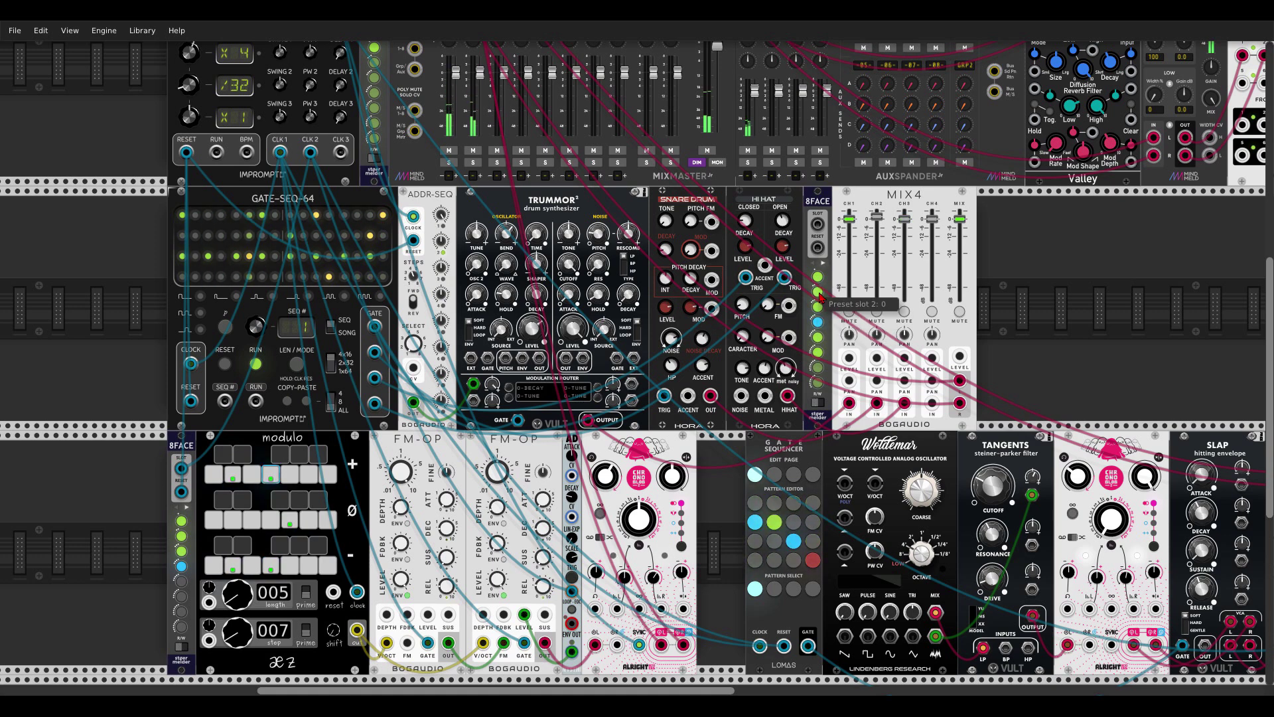
left_click(820, 296)
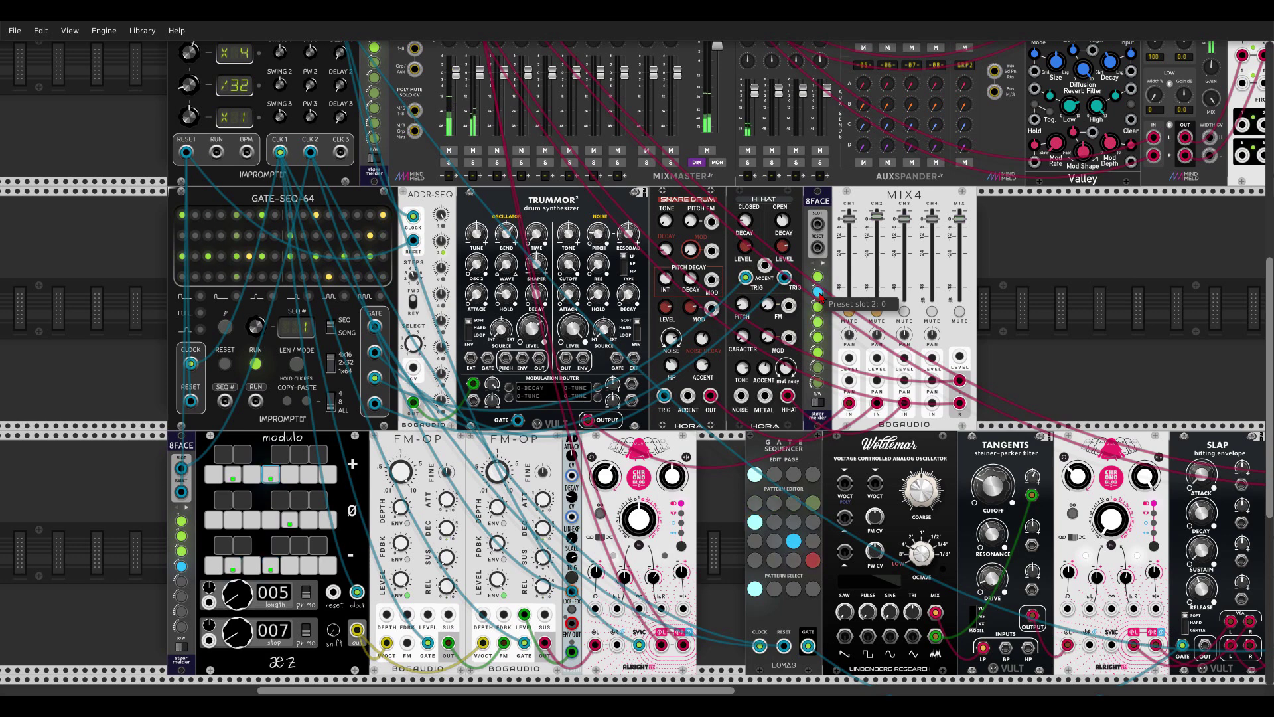
left_click(820, 323)
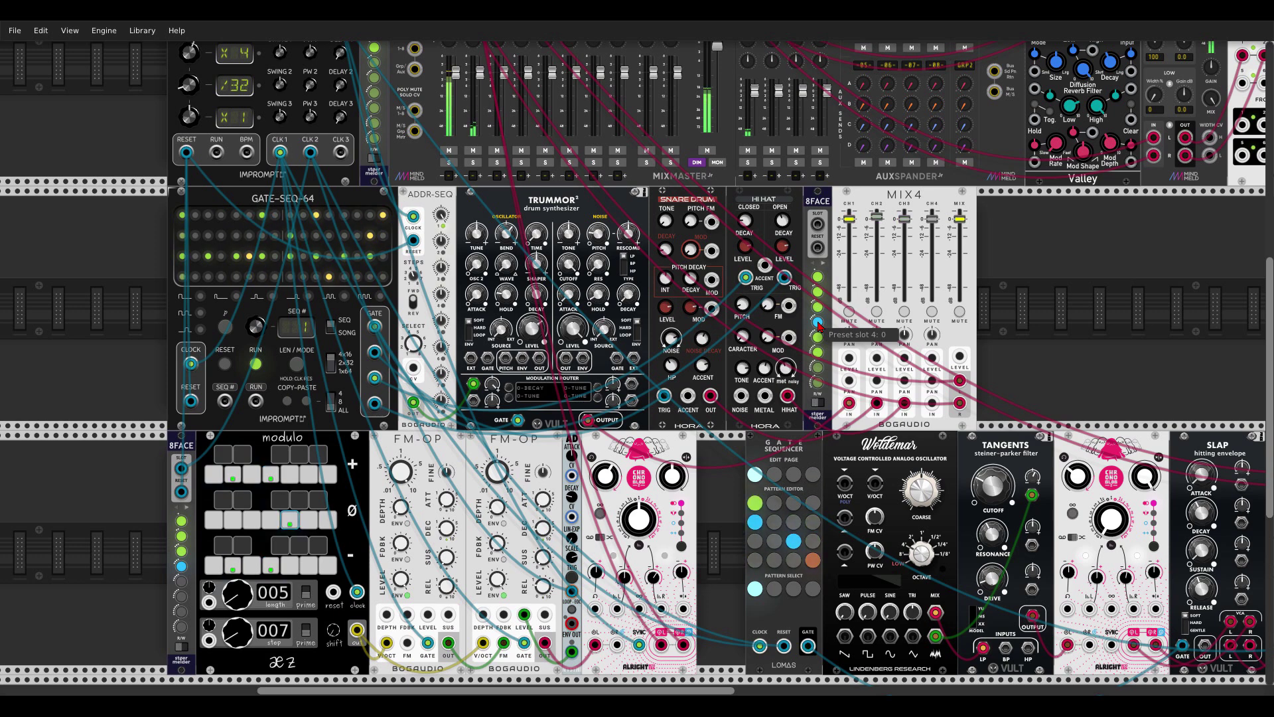
Set the Port SLOT mode of the 8FACE beside MIX4 to Arm and patch Clocked's master CLK output to its SLOT input
right_click(816, 201)
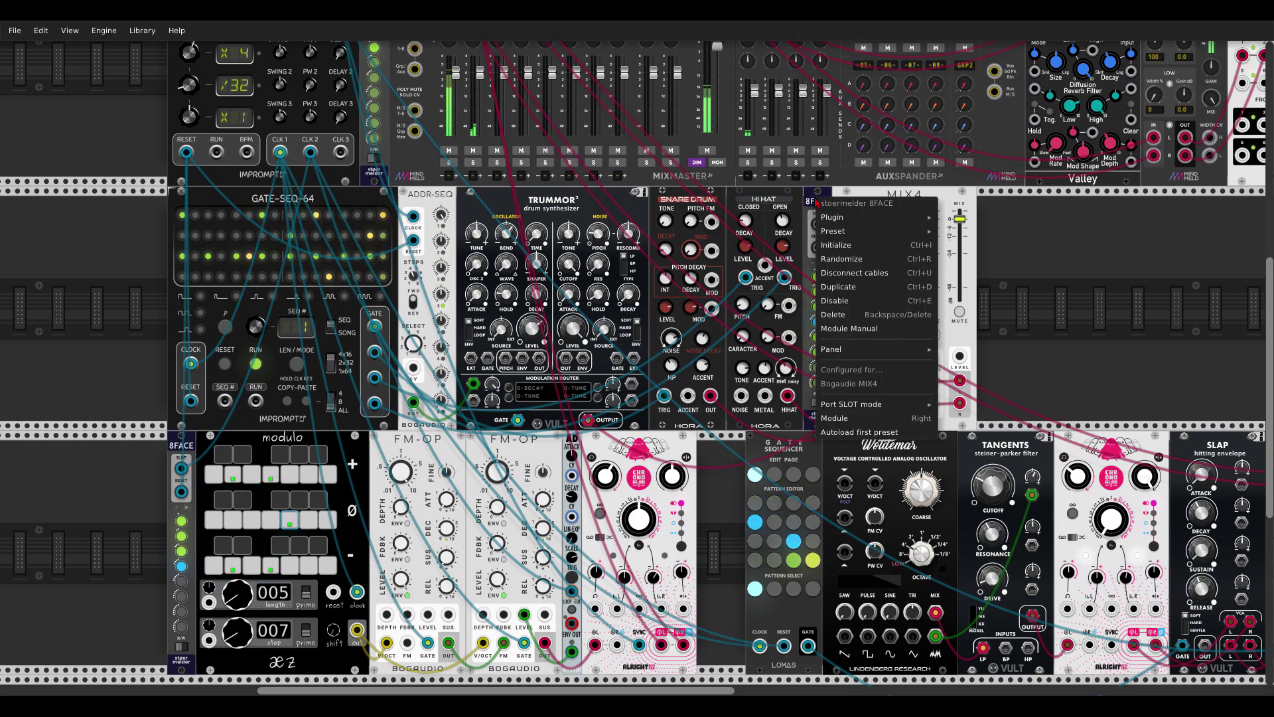
mouse_move(862, 406)
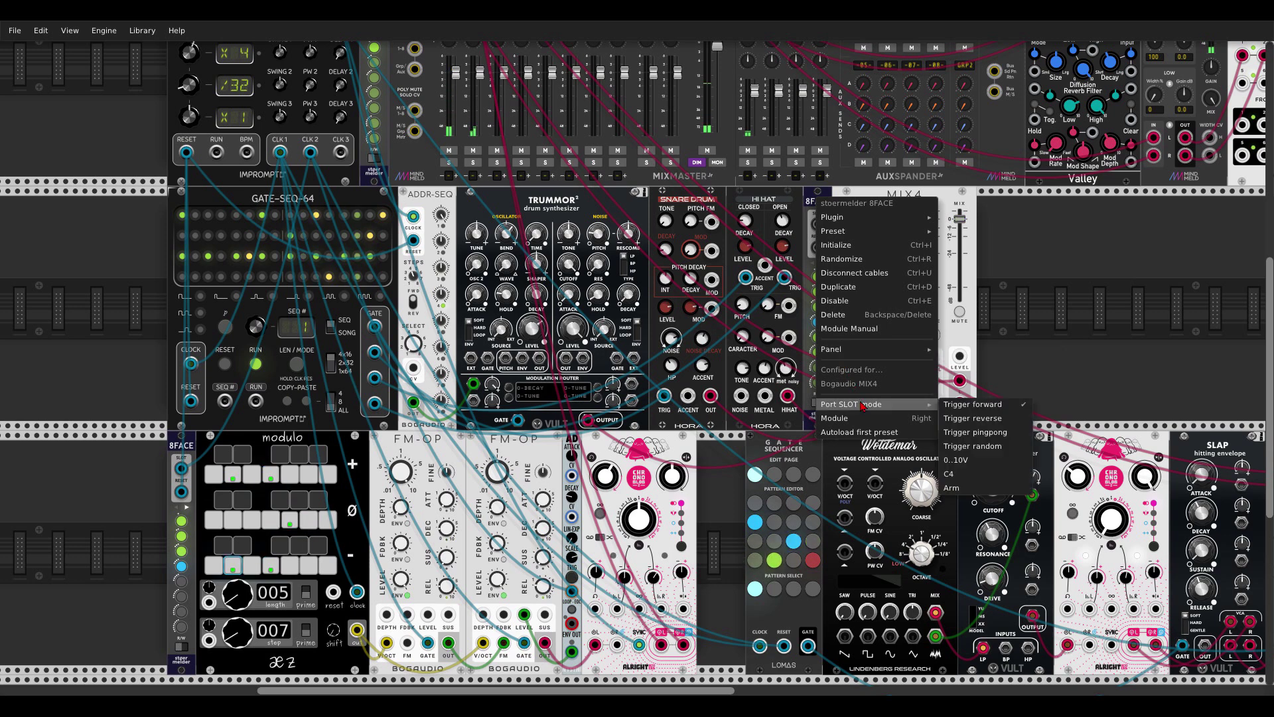
left_click(980, 489)
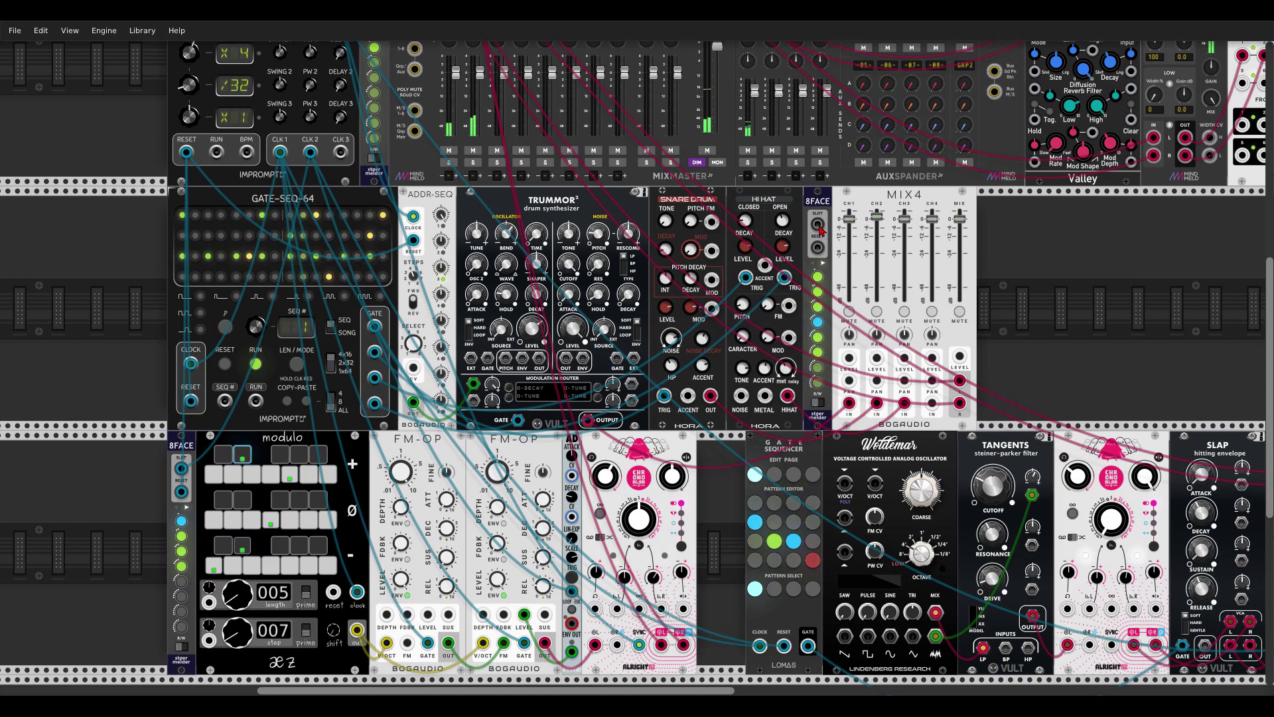
left_click_drag(821, 229, 343, 118)
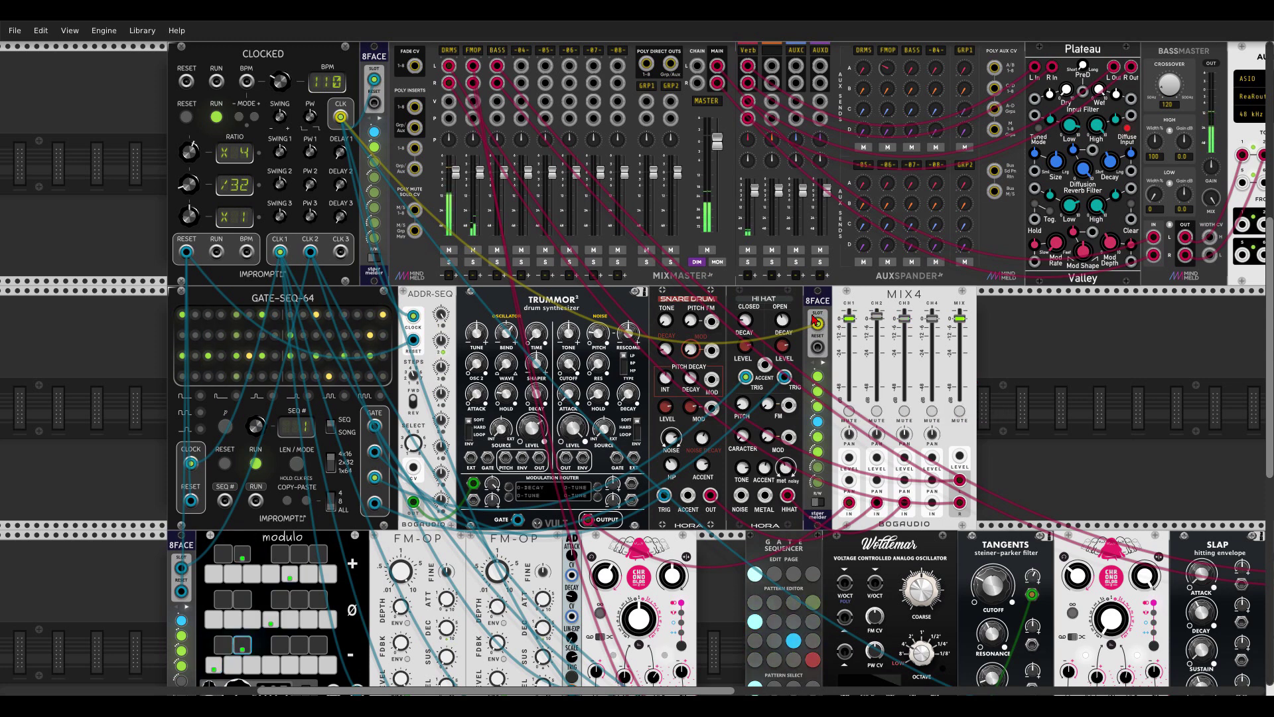
Arm preset slot 3 and slot 4 in turn on the clocked 8FACE beside MIX4 to switch them in time
scroll(891, 431, "up", 3)
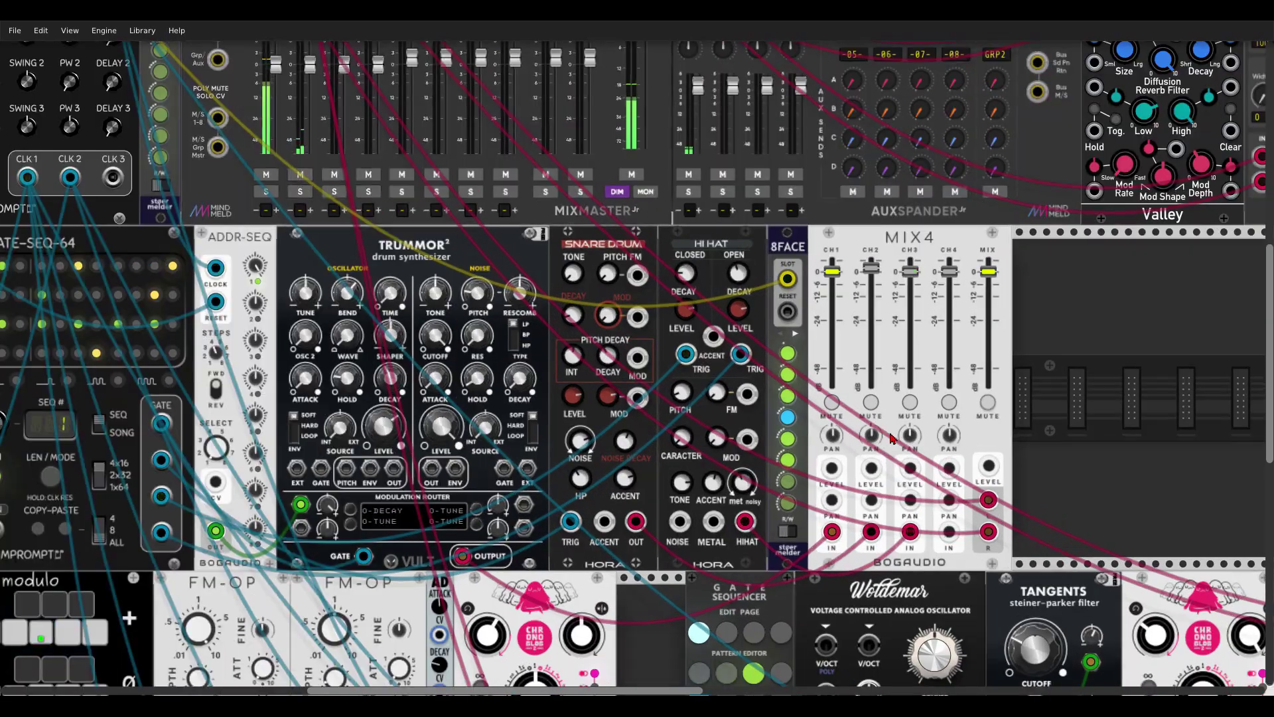
scroll(891, 438, "up", 3)
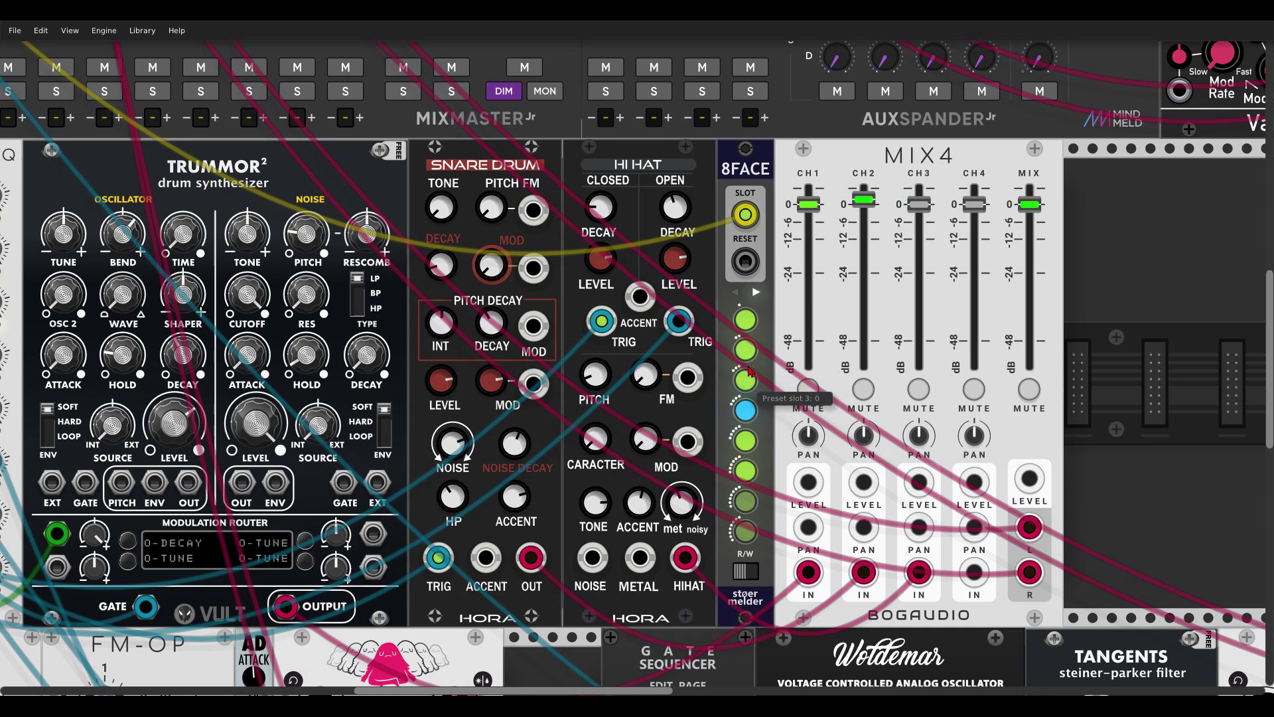
left_click(748, 382)
left_click(748, 412)
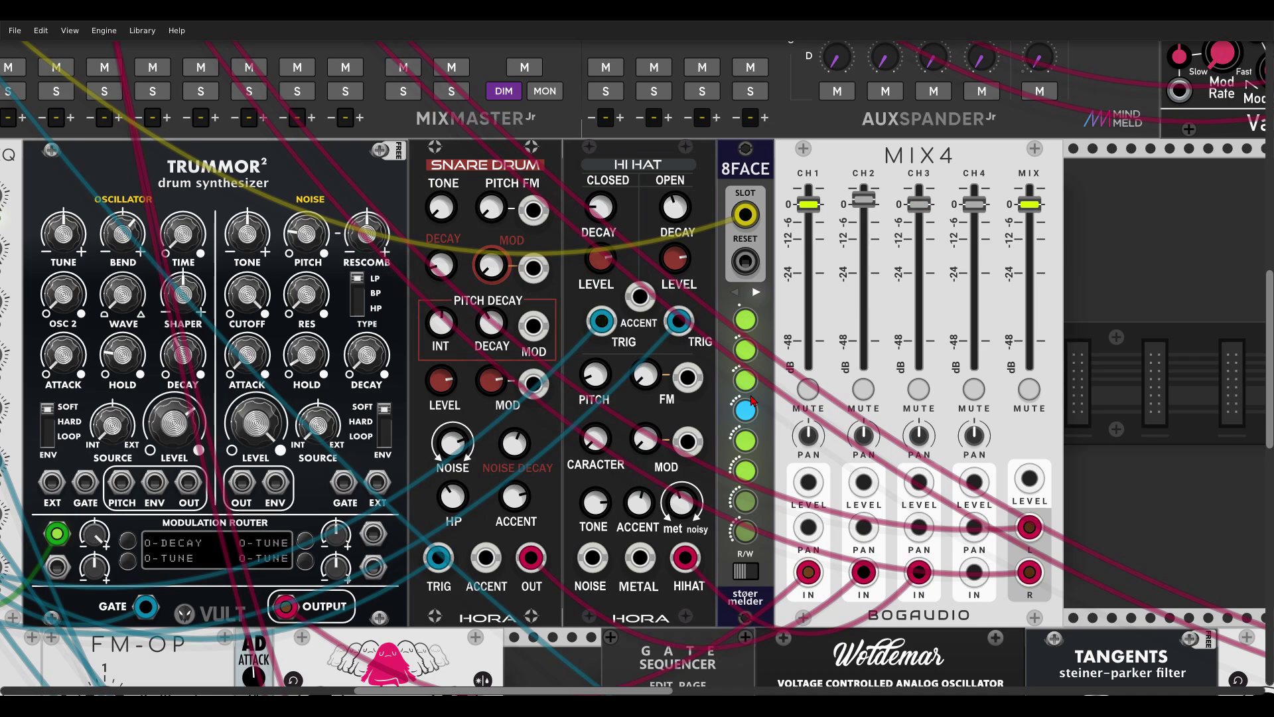
Recall preset slots 3 and 4 in turn on the 8FACE beside the 4MIX mixer
scroll(809, 486, "down", 2)
left_click_drag(1039, 540, 523, 199)
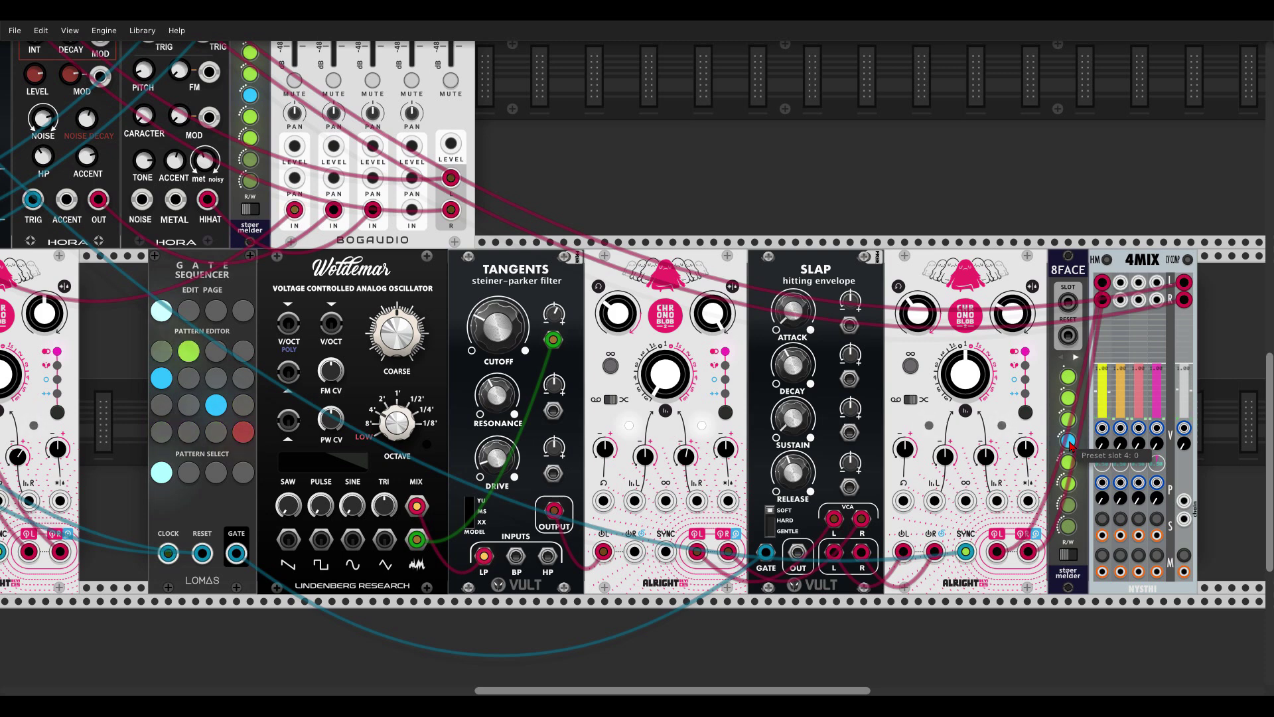
left_click(1069, 422)
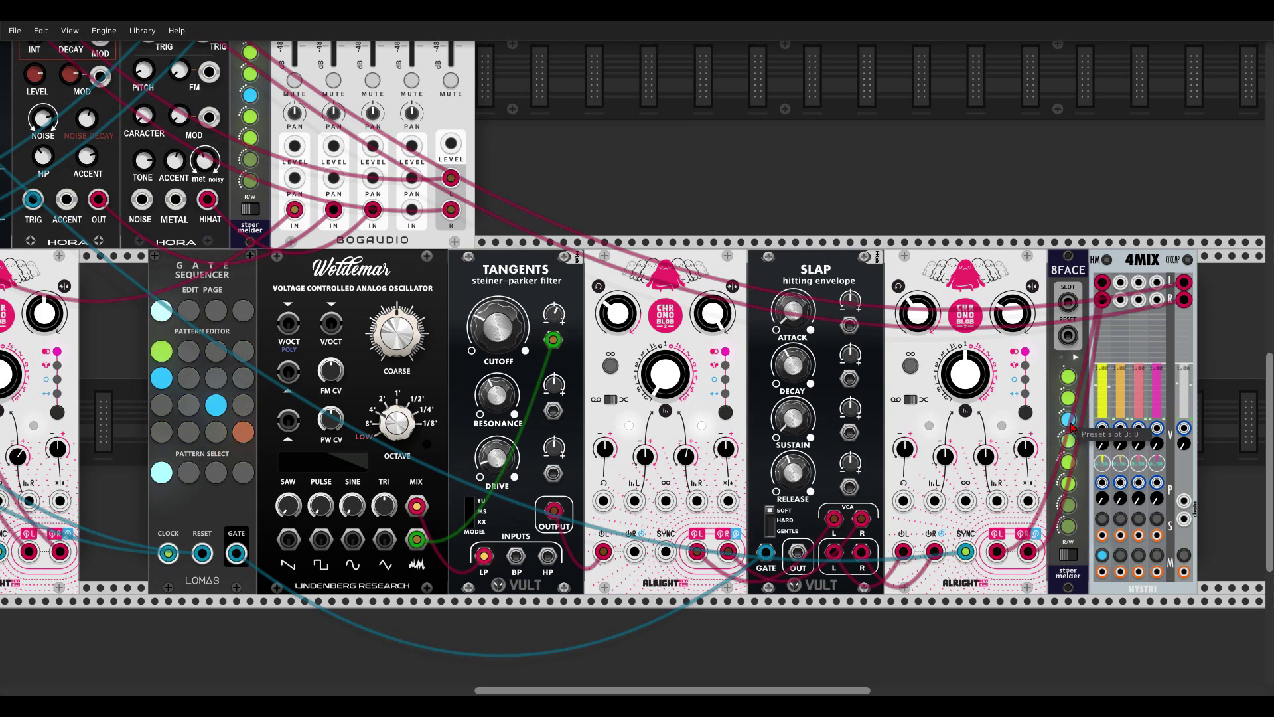
left_click(1070, 433)
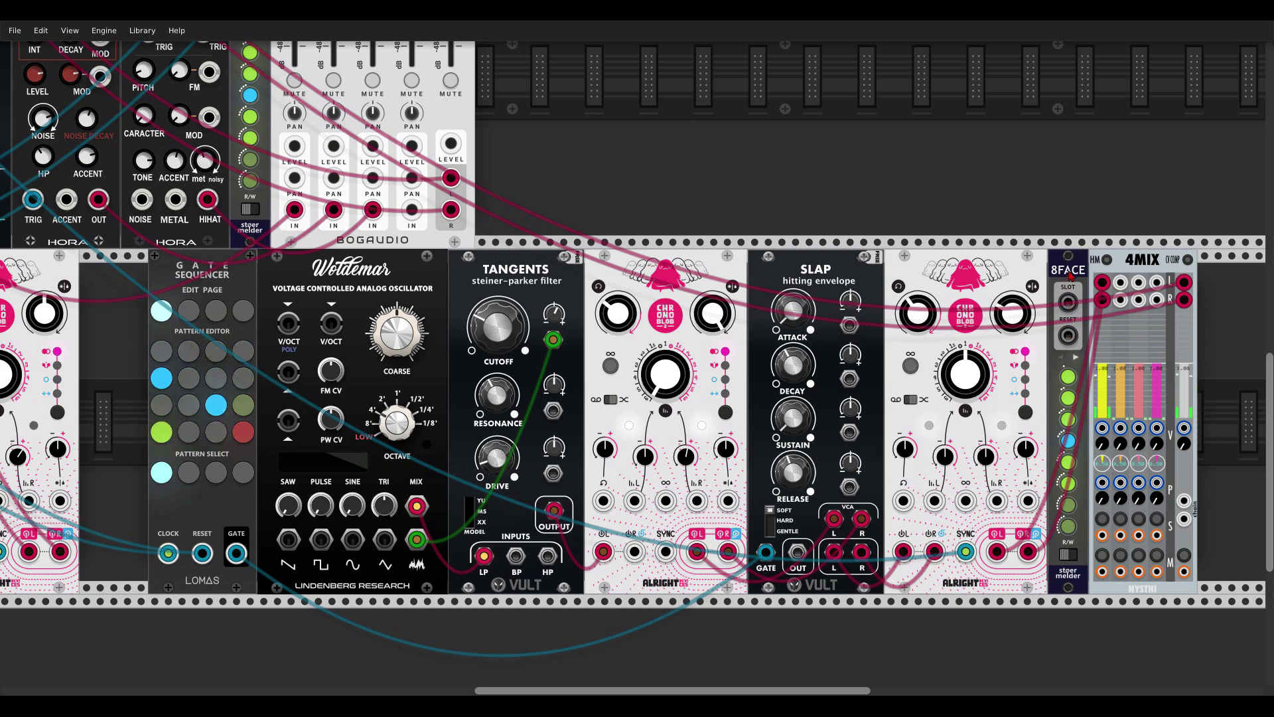
Examine the available Port SLOT modes of the 8FACE beside the 4MIX mixer
scroll(1068, 302, "up", 1)
left_click_drag(1056, 304, 1045, 368)
scroll(982, 264, "down", 3)
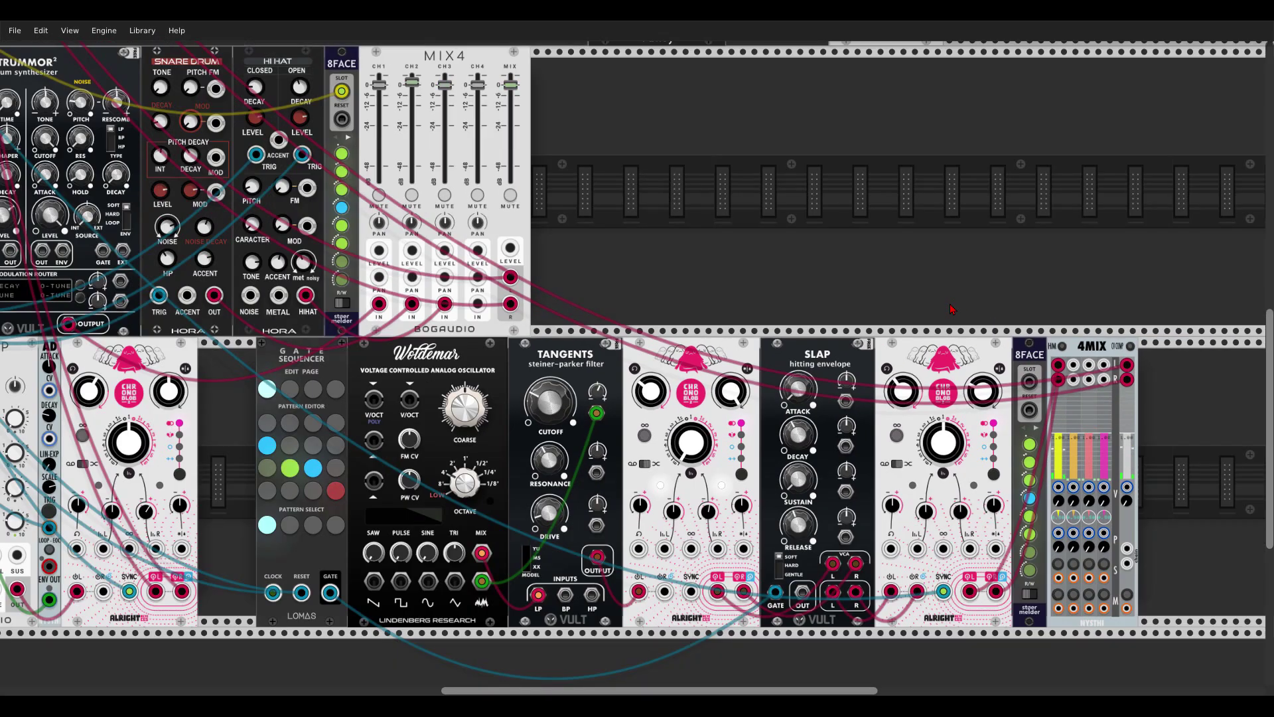
scroll(982, 264, "up", 1)
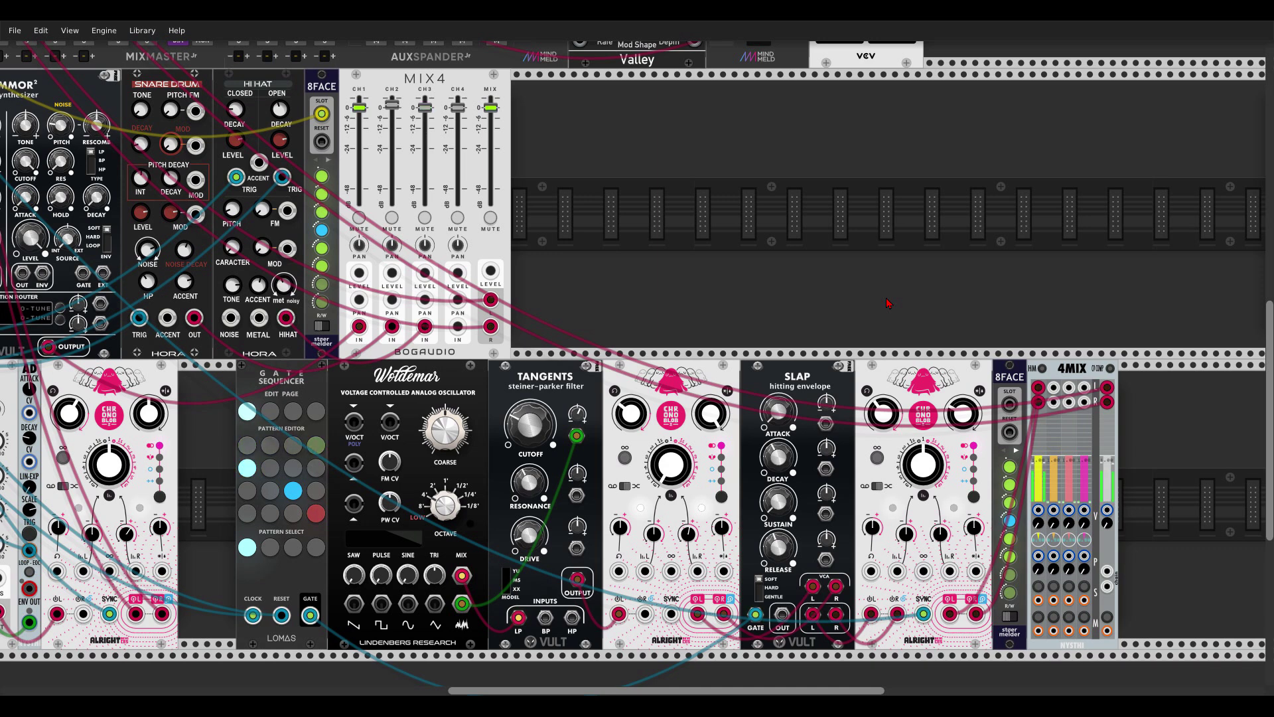
right_click(1012, 376)
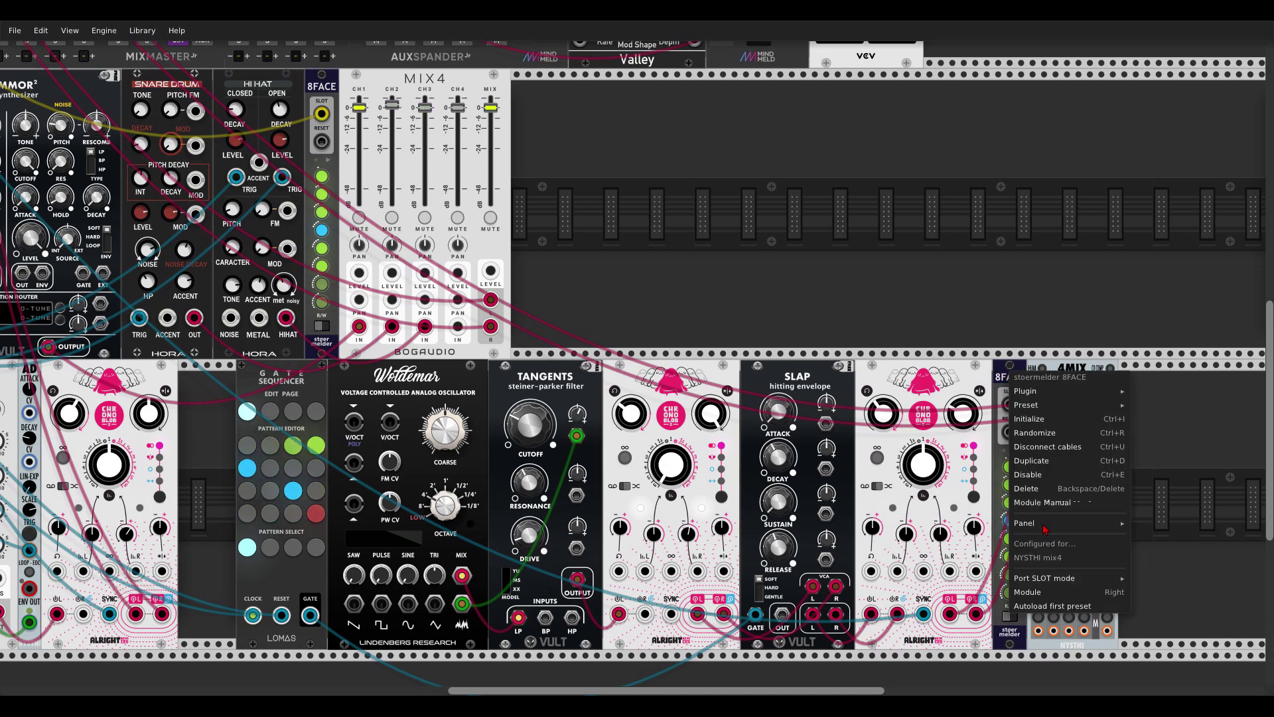
mouse_move(1073, 583)
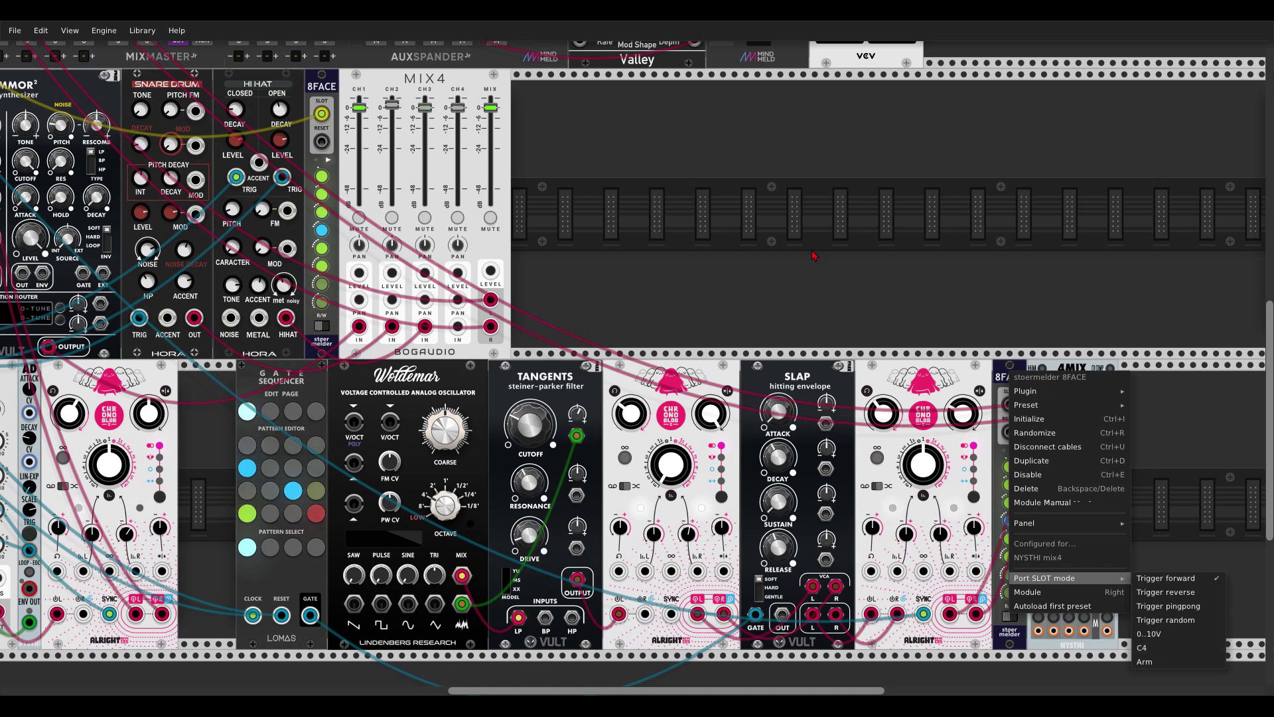
left_click(1151, 652)
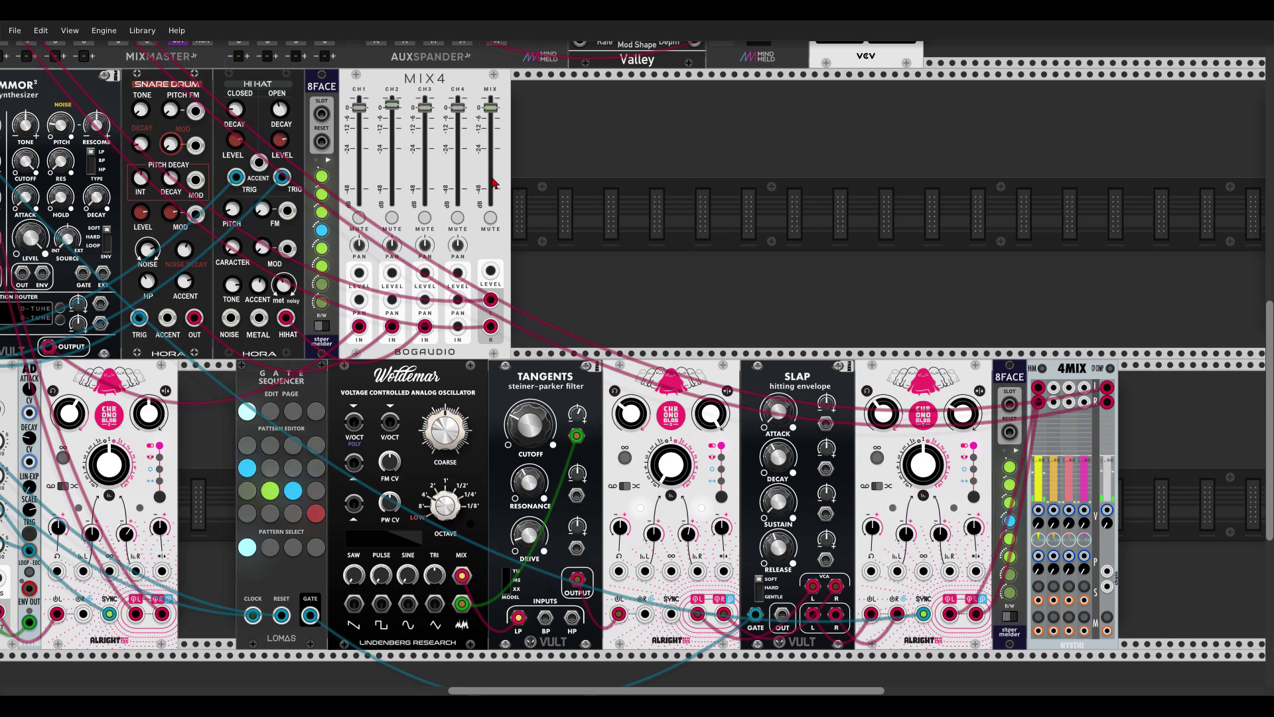
Set the Port SLOT mode to C4 on both the 8FACE beside MIX4 and the 8FACE beside 4MIX
right_click(325, 87)
mouse_move(372, 292)
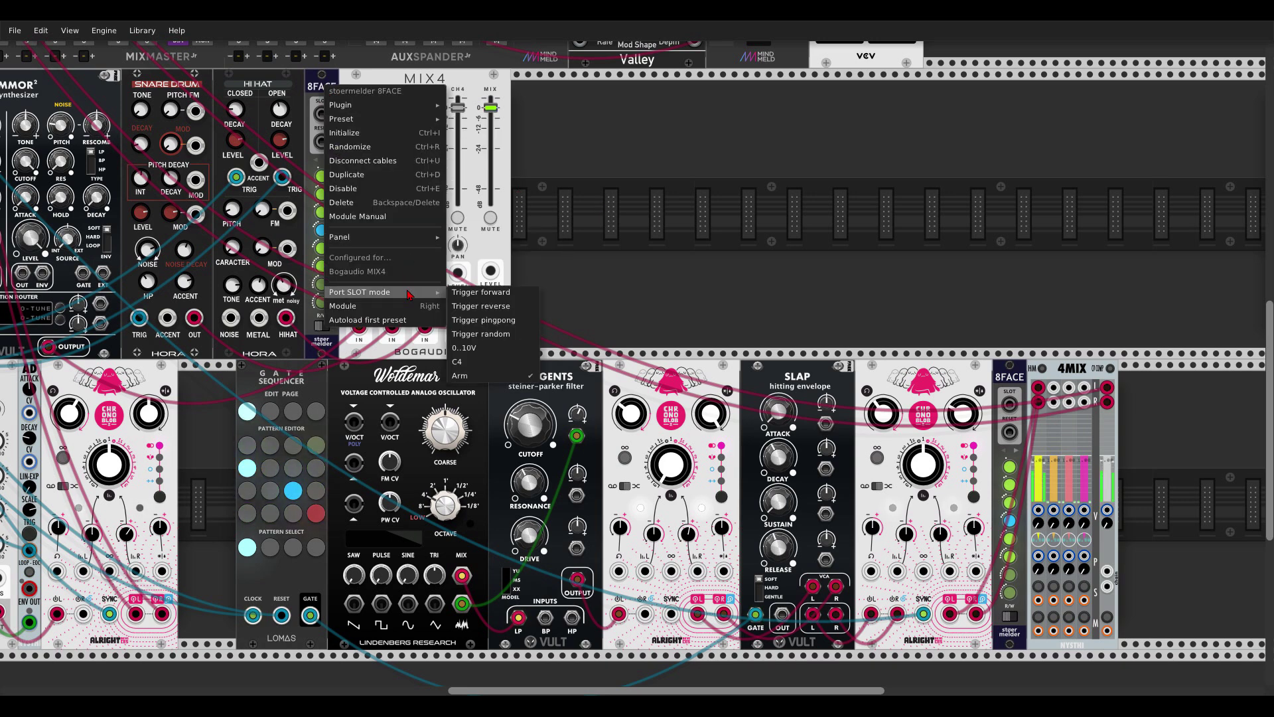
left_click(486, 362)
right_click(1007, 373)
mouse_move(1057, 581)
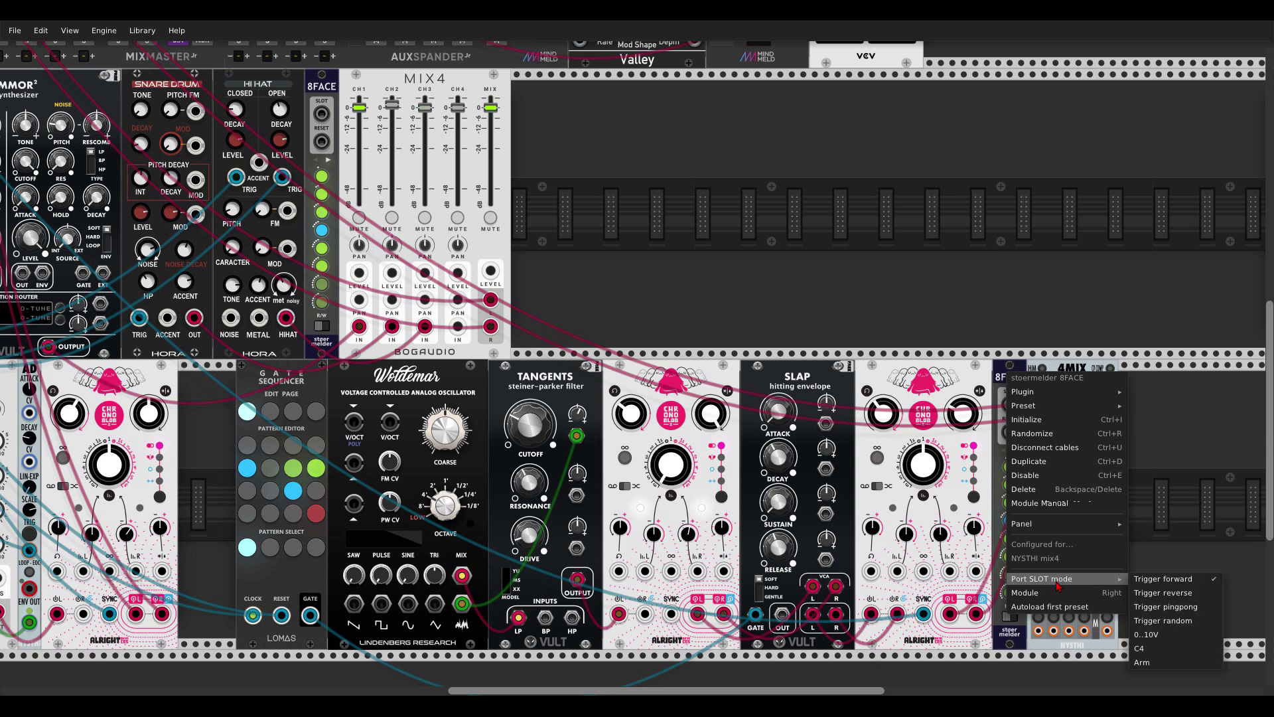
left_click(1141, 649)
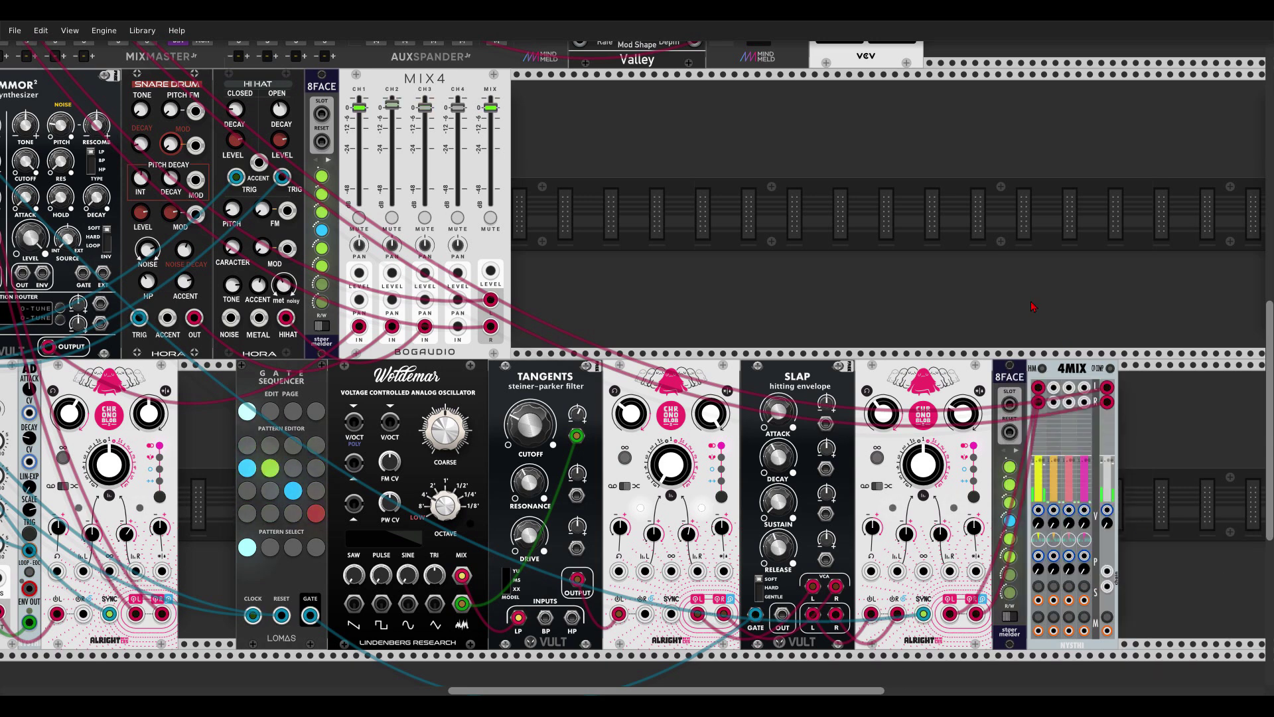
Move the TWELVE-KEY keyboard closer to MIX4 and patch its CV output to the SLOT inputs of both C4-mode 8FACE modules
scroll(1141, 245, "right", 3)
scroll(1140, 245, "up", 1)
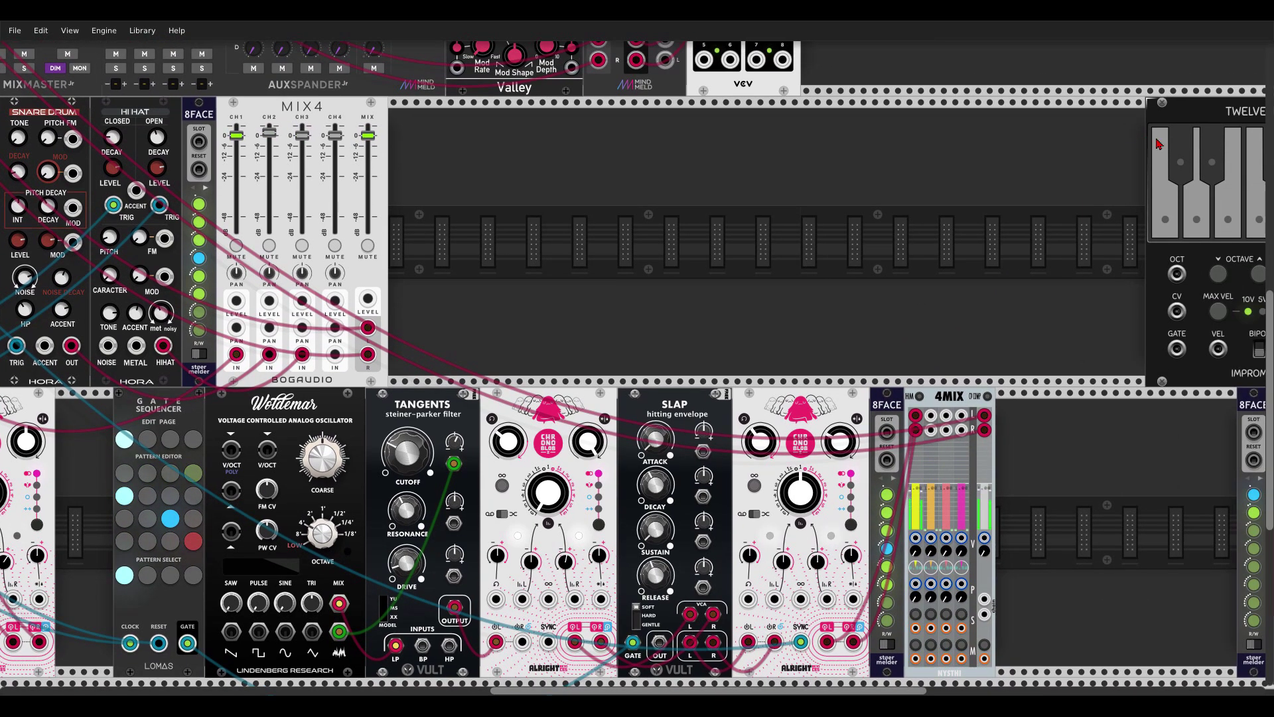
left_click_drag(1146, 141, 649, 141)
scroll(1122, 234, "left", 3)
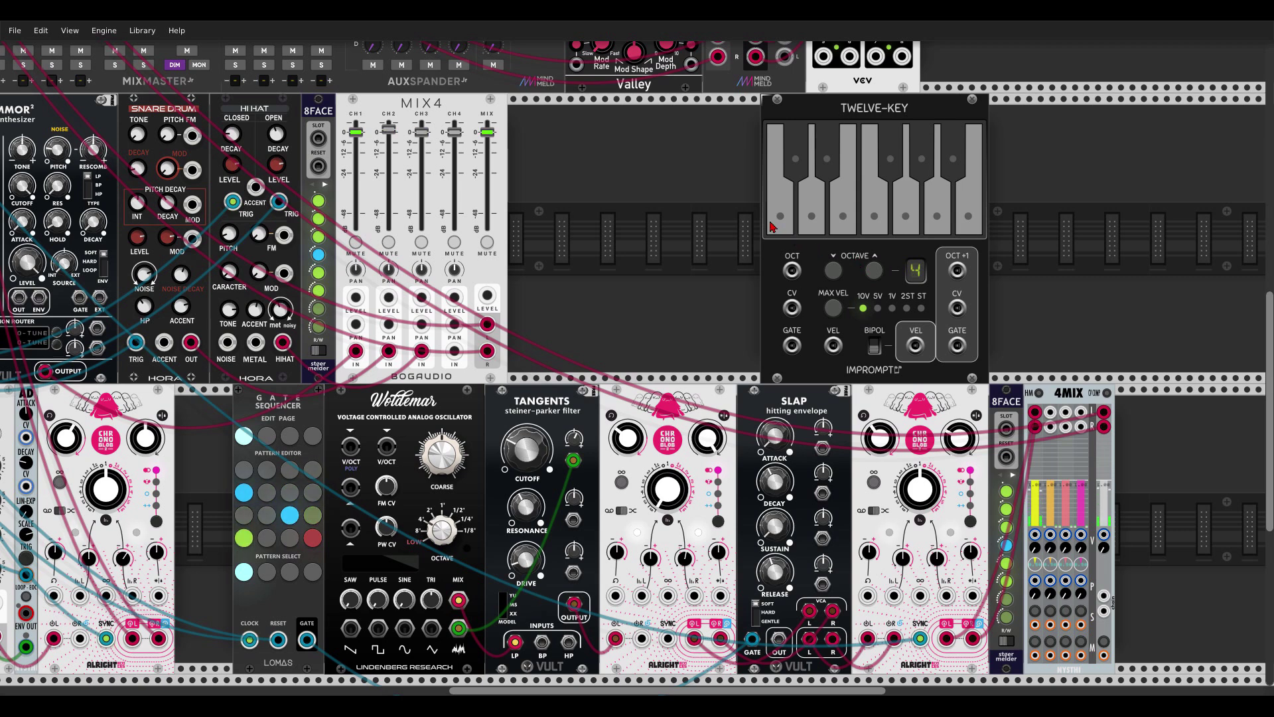
left_click_drag(957, 307, 318, 139)
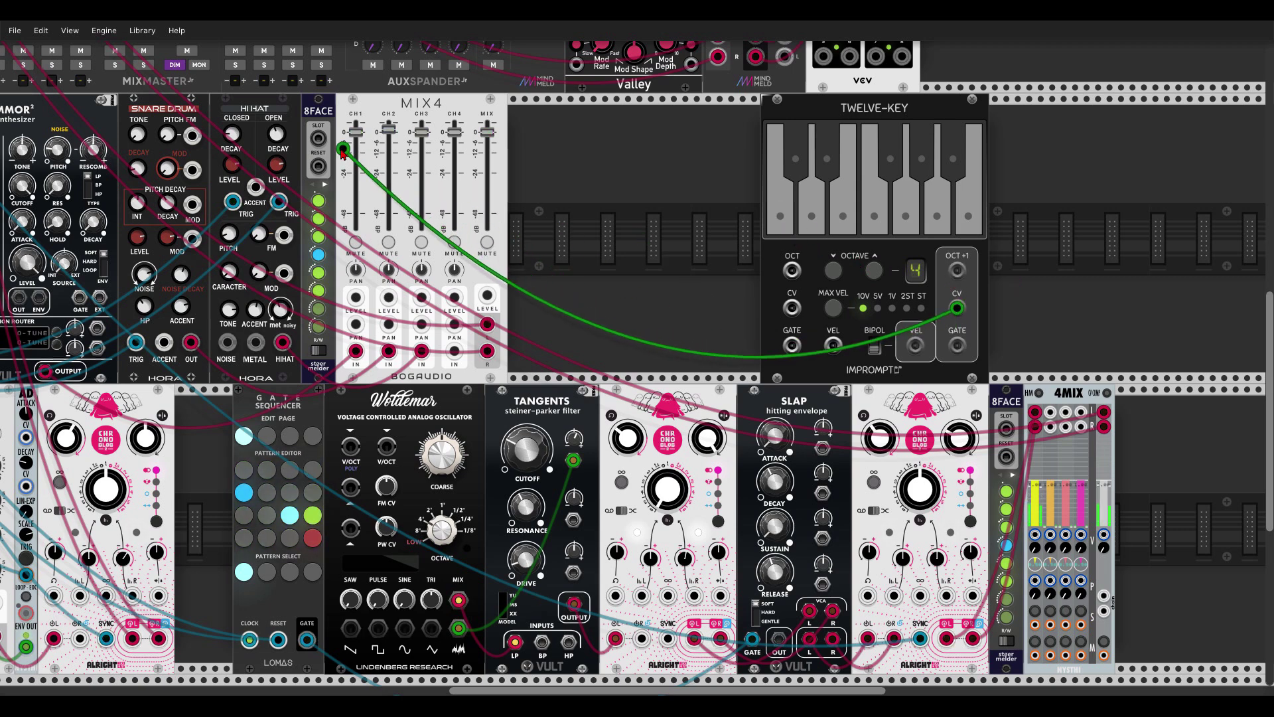
left_click_drag(1006, 428, 957, 312)
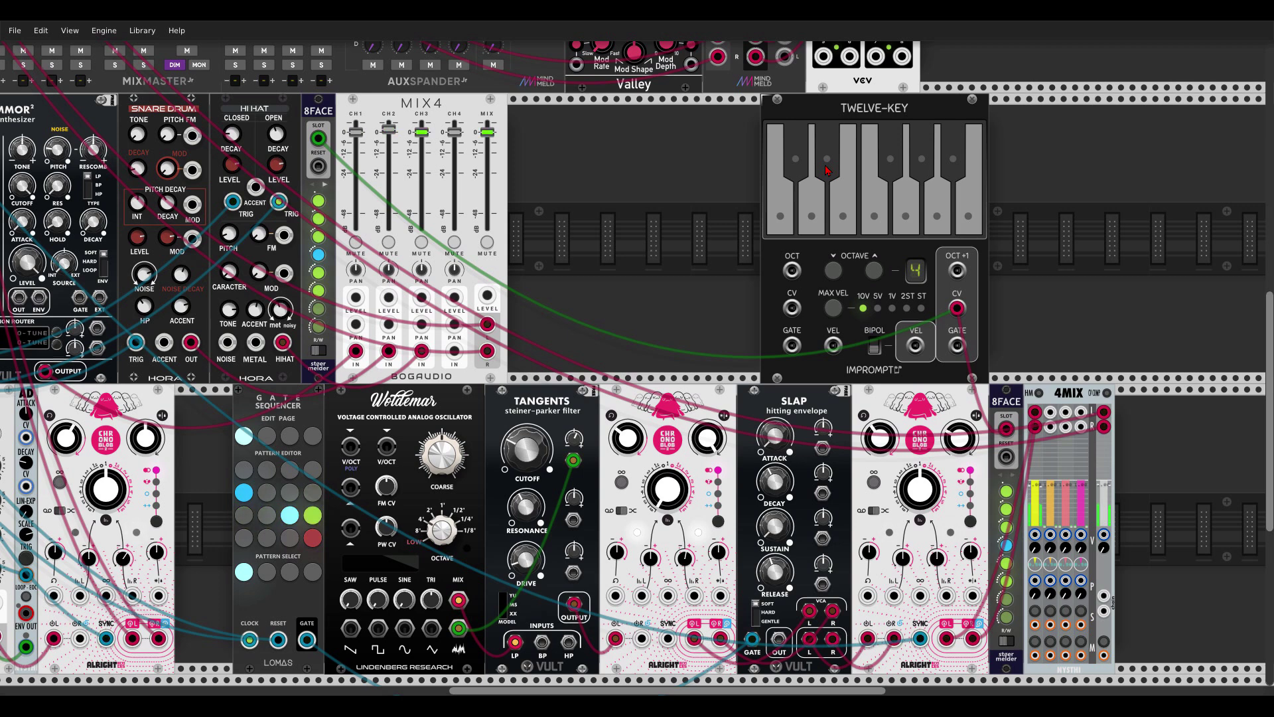
Move the Bogaudio S&H module directly beside the TWELVE-KEY keyboard
scroll(1052, 201, "right", 1)
scroll(1052, 200, "right", 5)
left_click_drag(1196, 129, 693, 129)
scroll(1135, 237, "left", 4)
scroll(1135, 237, "left", 1)
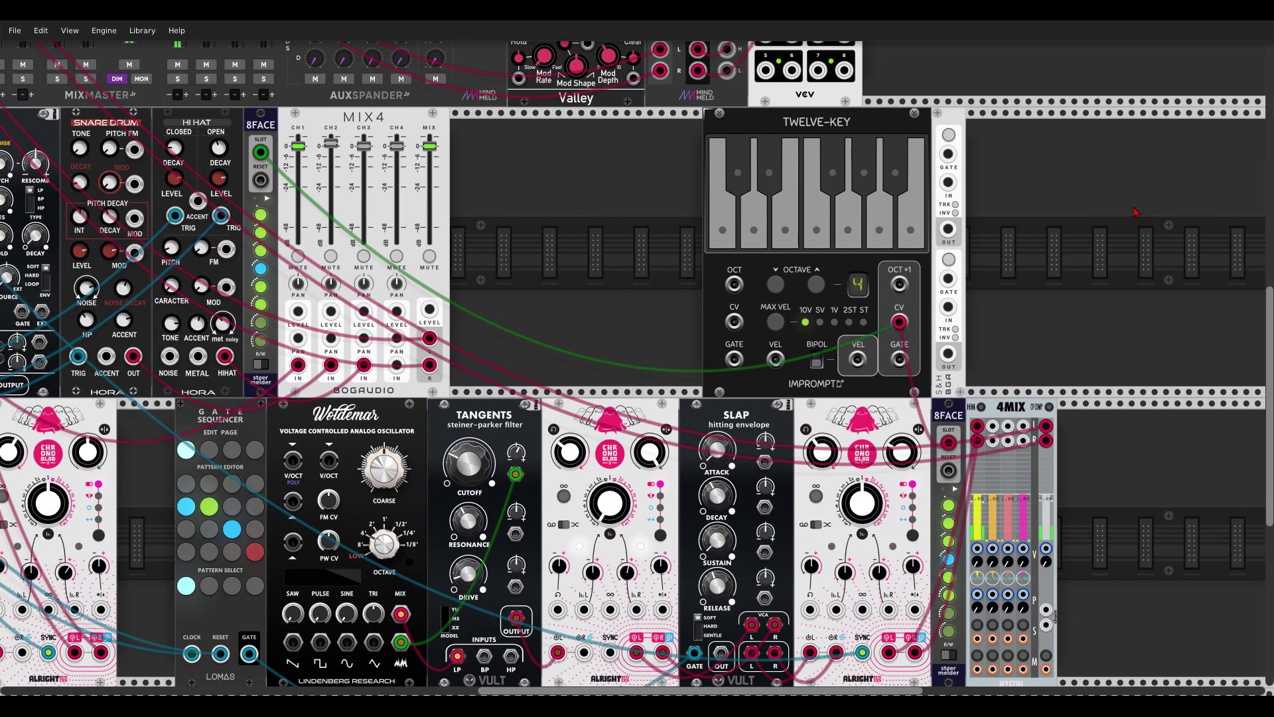
Route TWELVE-KEY's CV through the S&H, gated by Clocked's master CLK, and patch the S&H OUT to both 8FACE SLOT inputs
left_click_drag(900, 322, 948, 184)
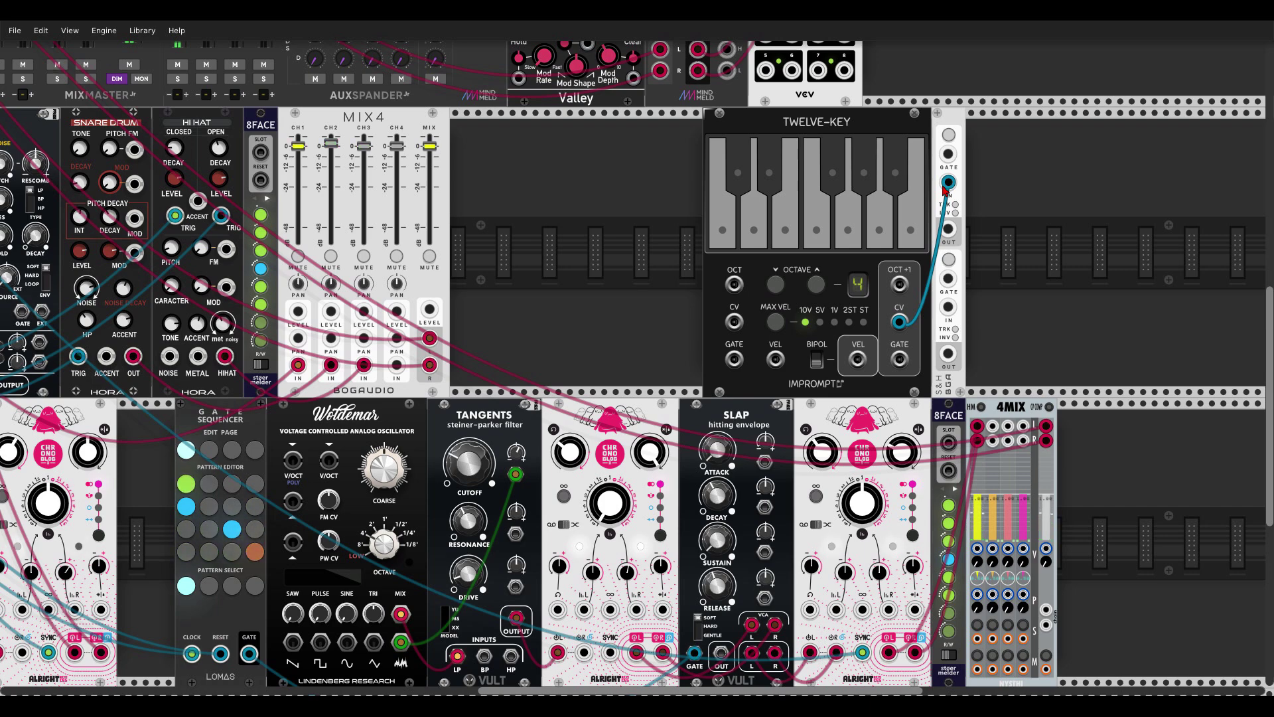
left_click_drag(562, 194, 595, 239)
scroll(1022, 279, "down", 2)
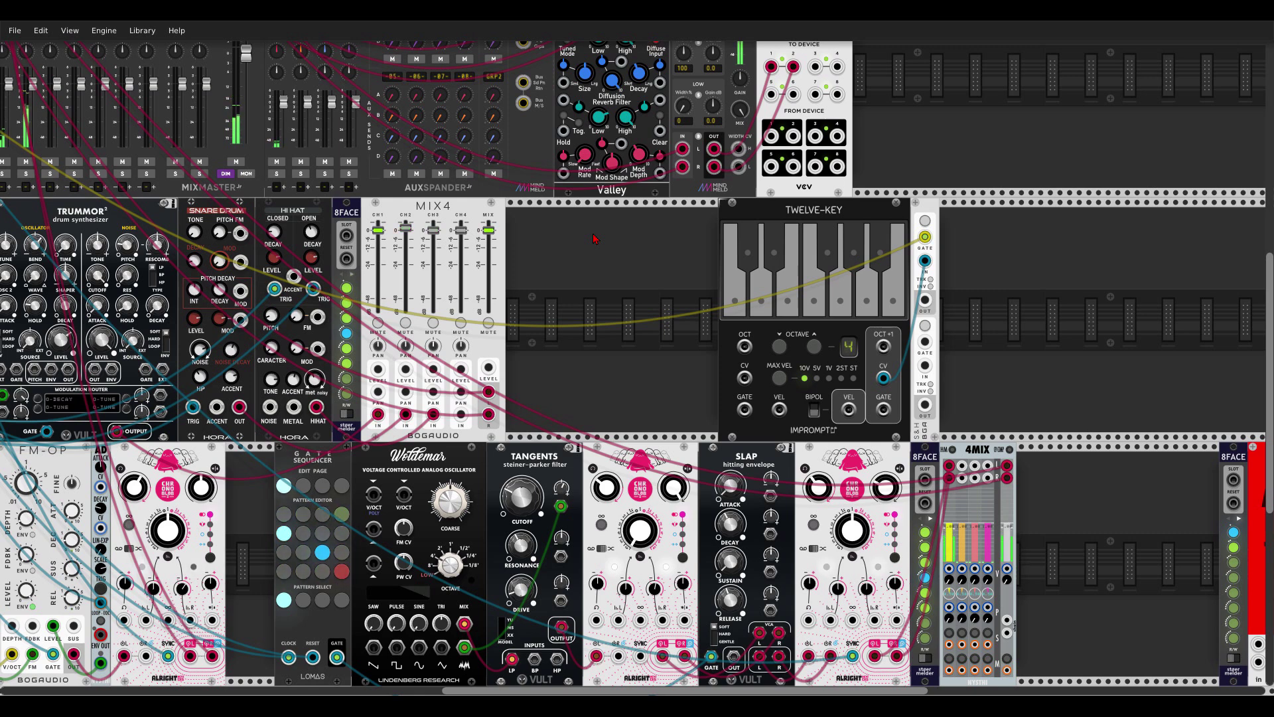
left_click_drag(924, 300, 346, 236)
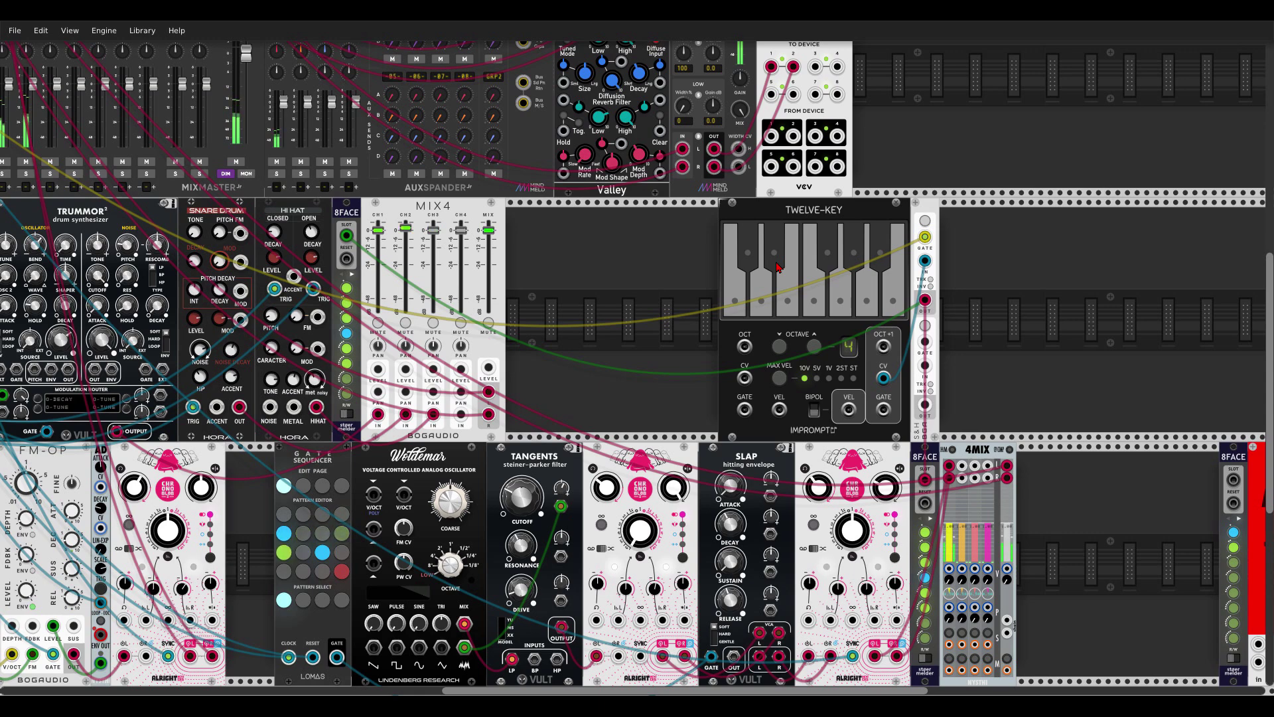
Alternate the 8FACE beside the Big Mute Button between preset slots 2 and 1, ending on slot 1
scroll(767, 500, "down", 2)
scroll(768, 500, "right", 5)
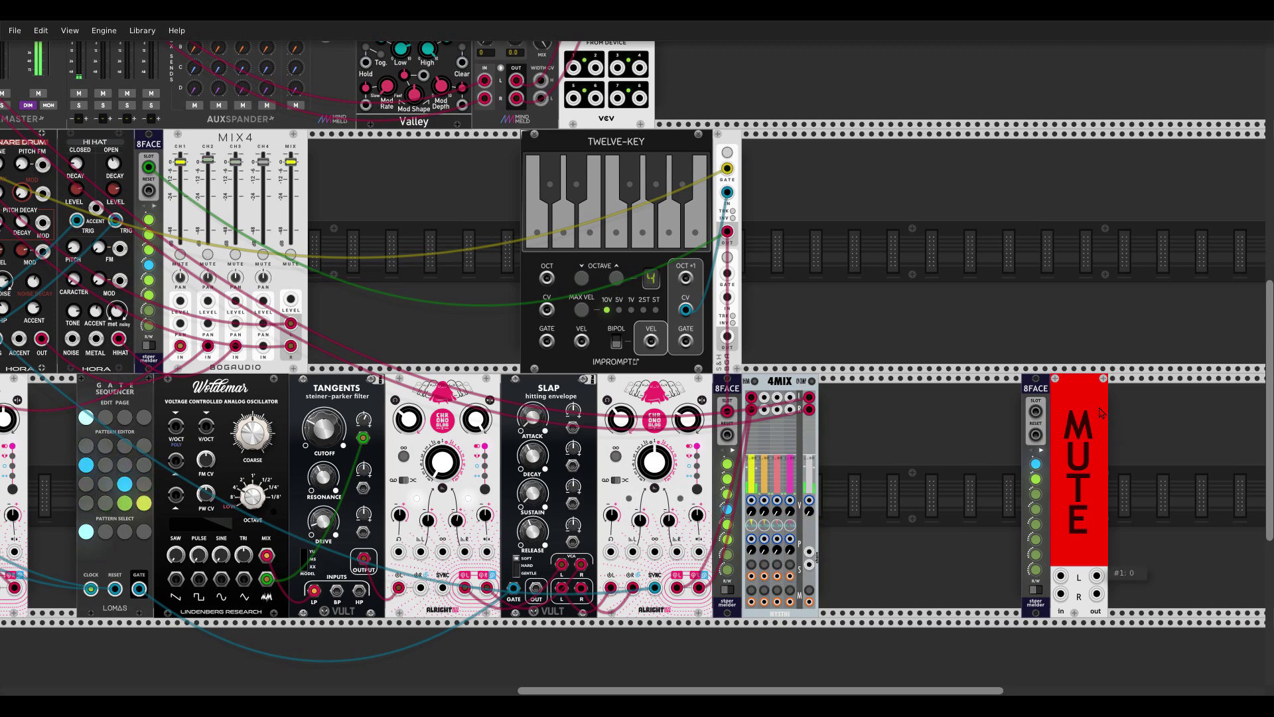
right_click(1084, 584)
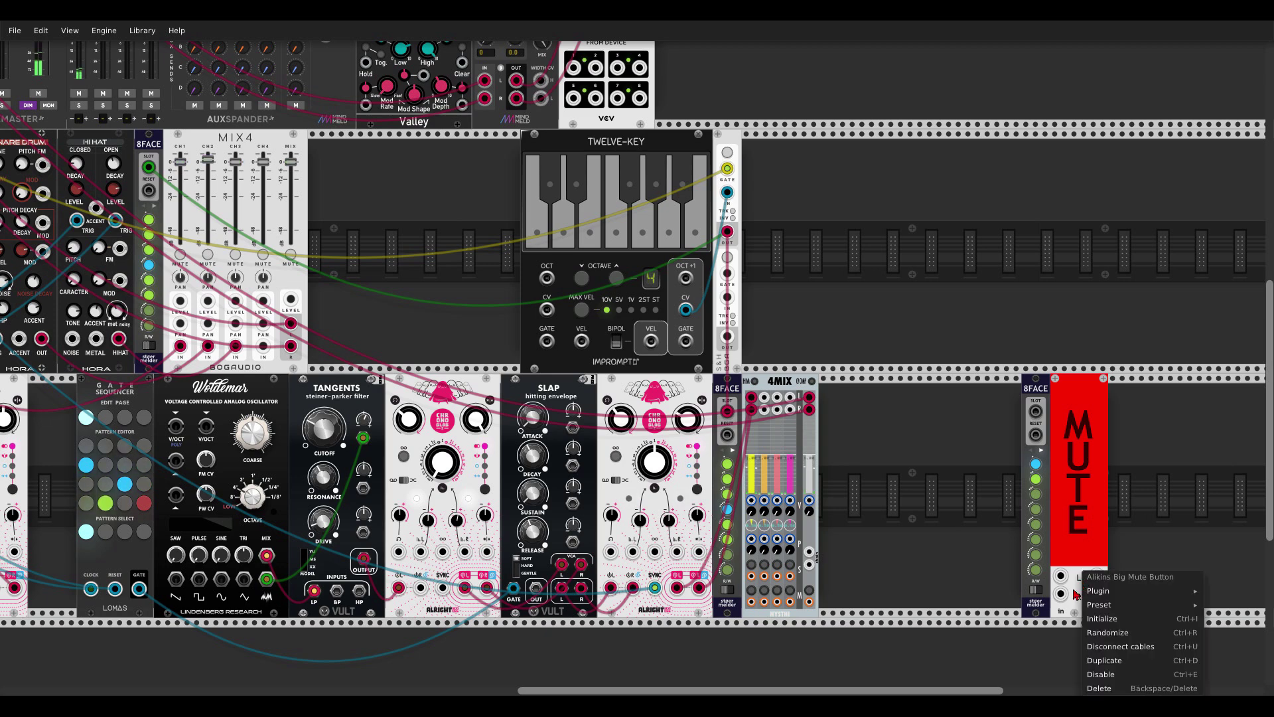
left_click(983, 501)
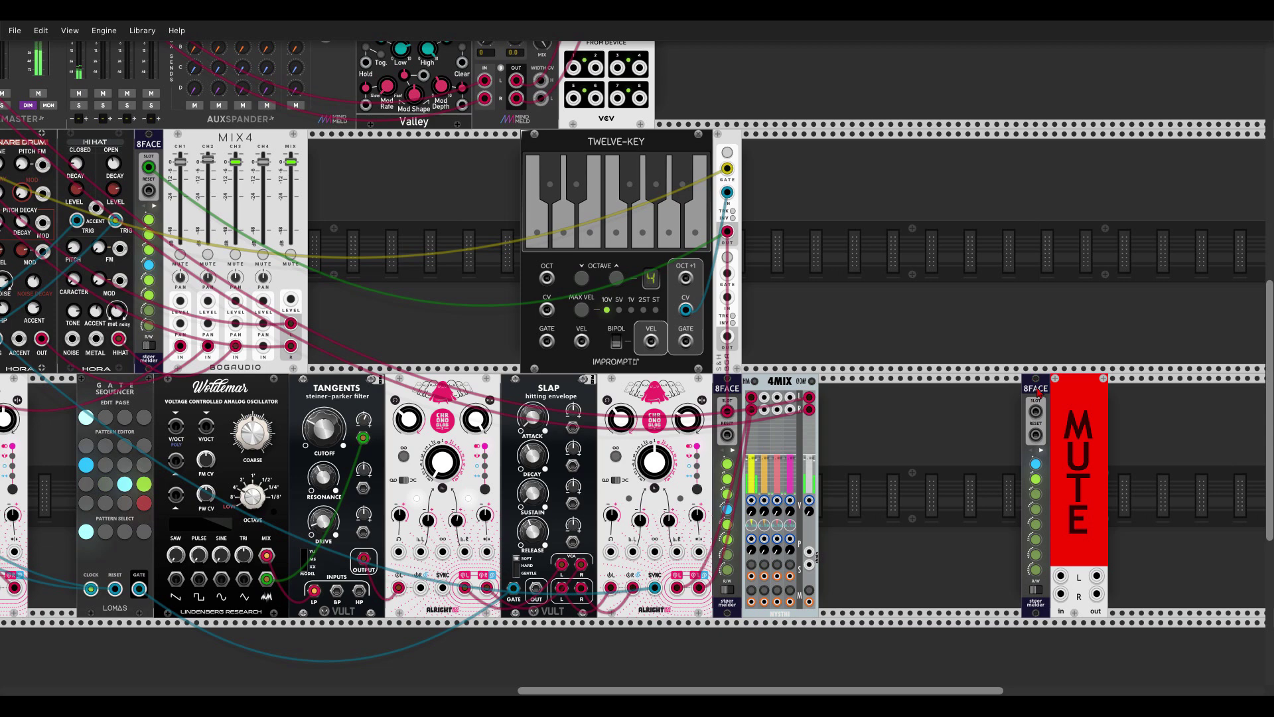
left_click(1036, 478)
left_click(1035, 463)
left_click(1037, 479)
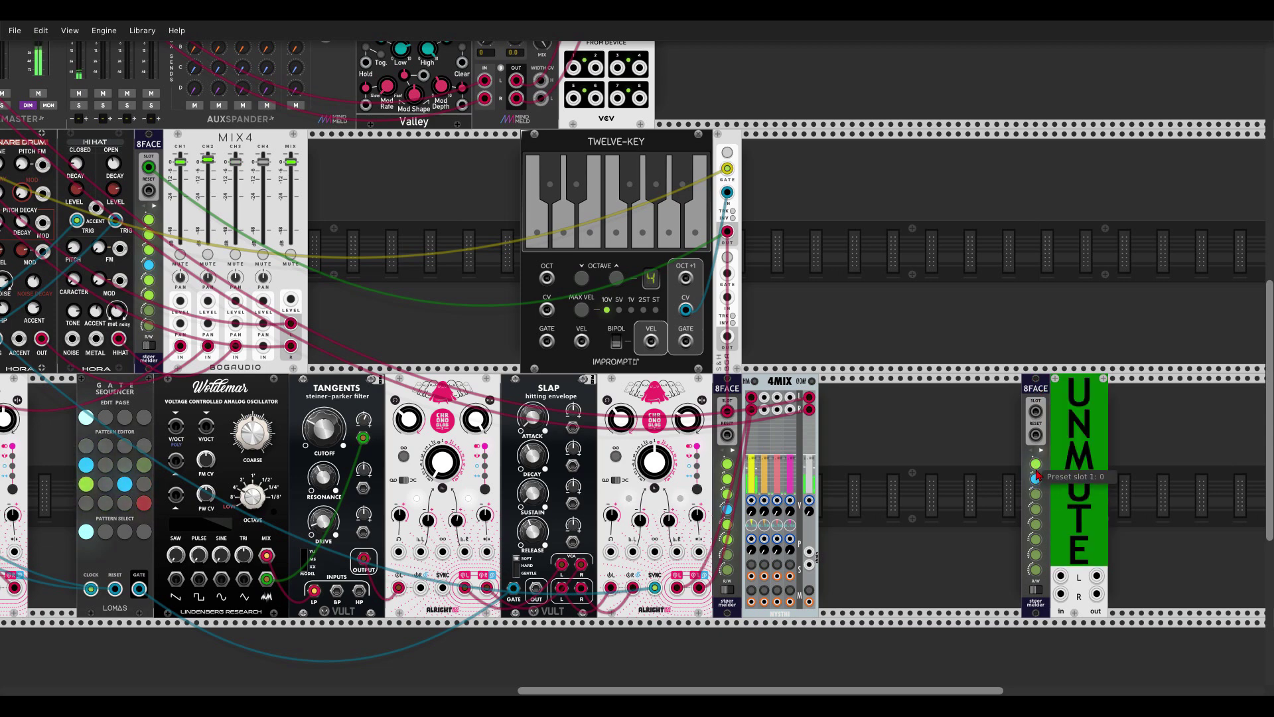
left_click(1036, 465)
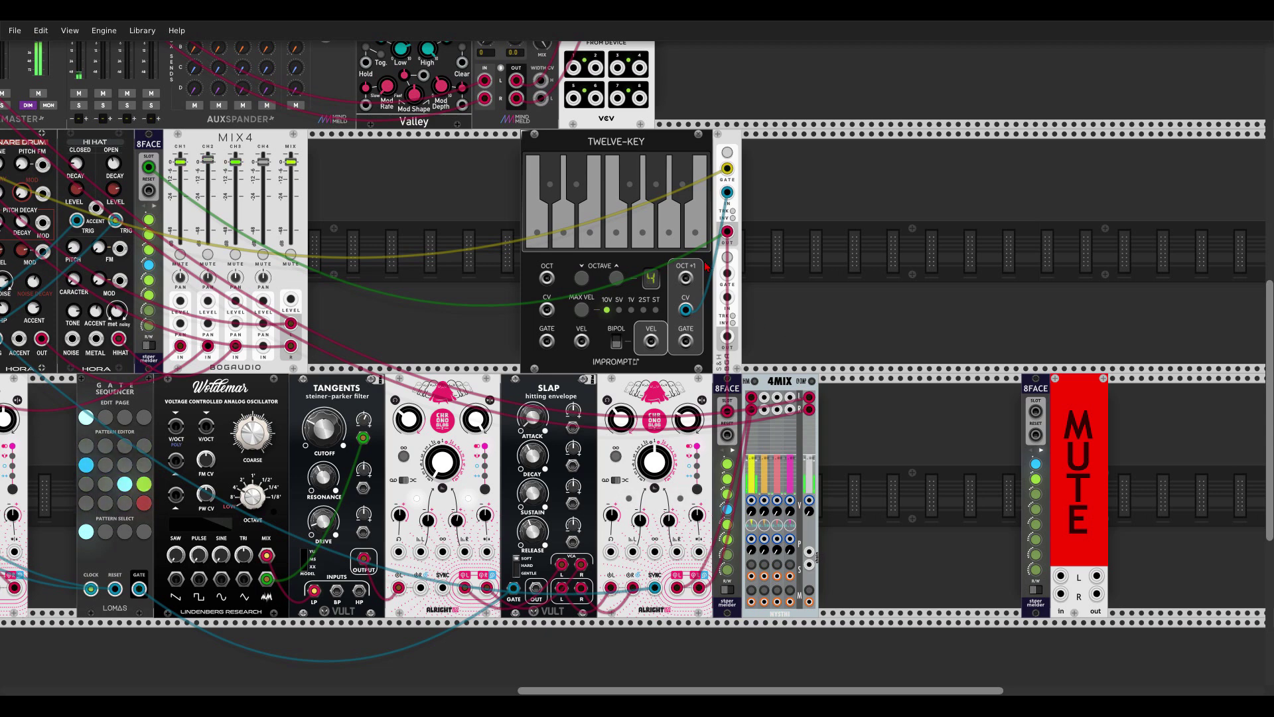
Arm preset slots 2 and 1 alternately on the clocked 8FACE beside MixMaster, ending on slot 1
scroll(773, 273, "up", 5)
scroll(773, 274, "left", 10)
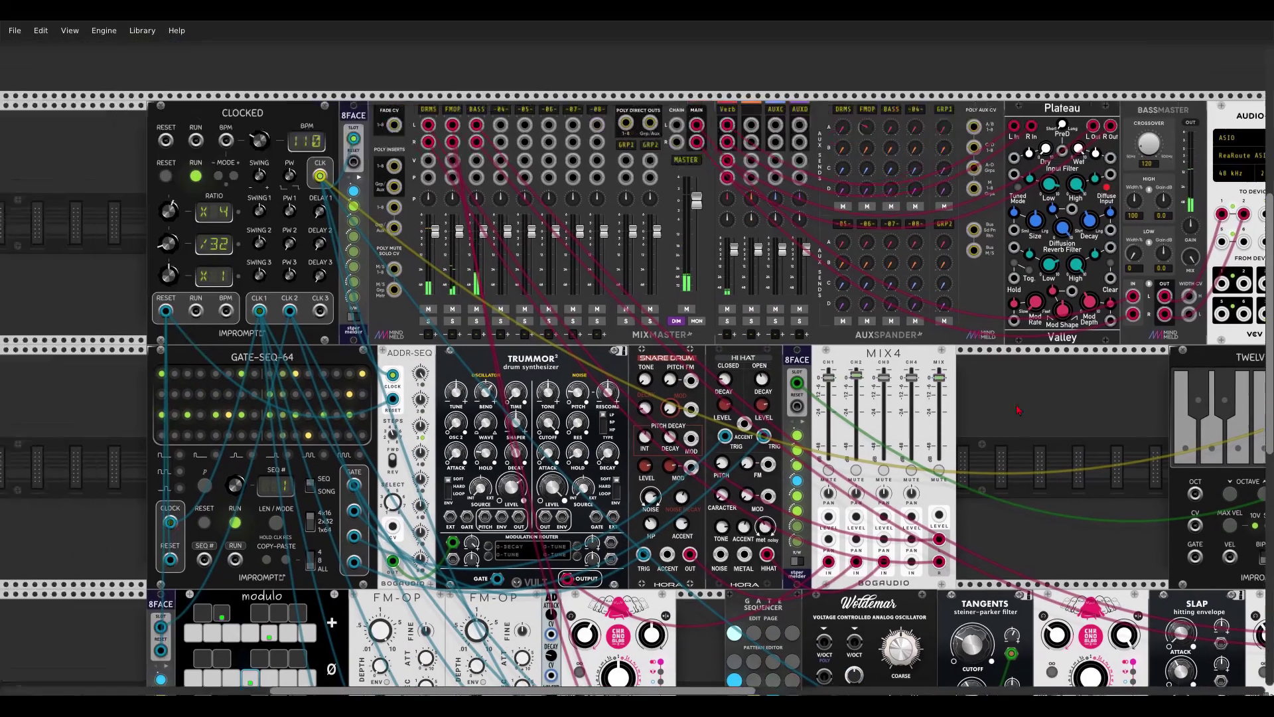
scroll(1014, 474, "right", 2)
scroll(1013, 474, "down", 1)
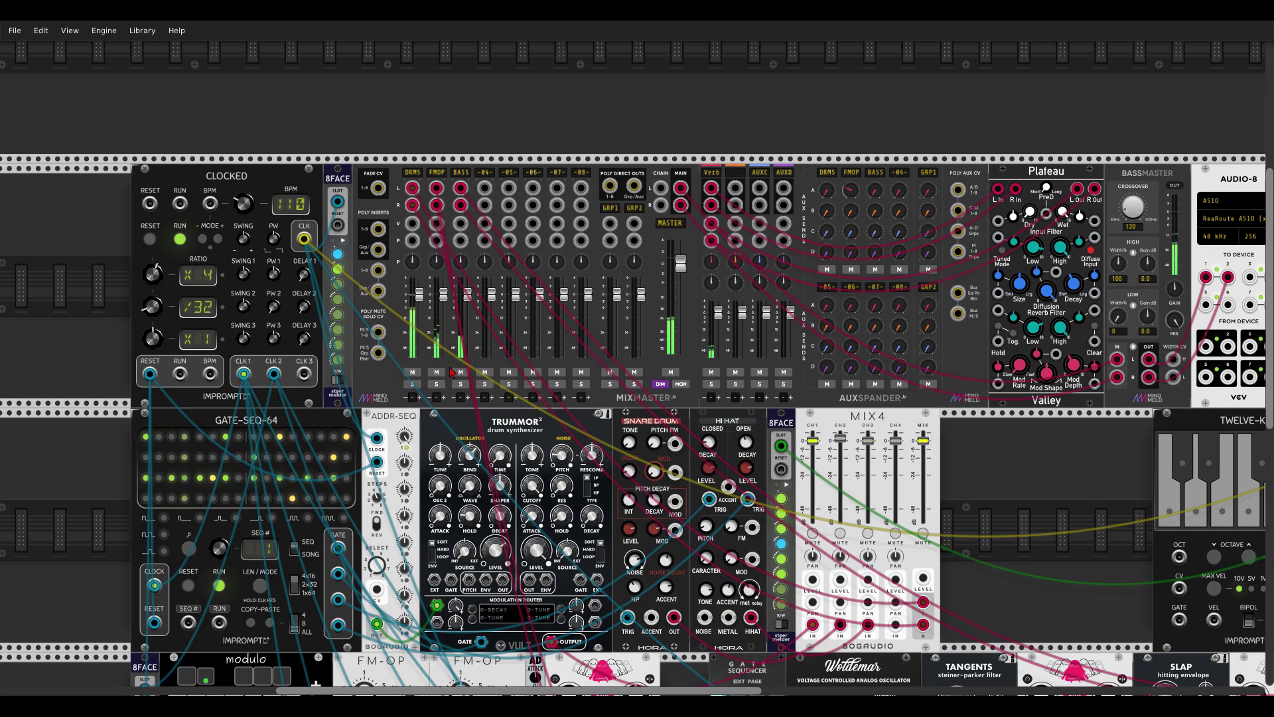
left_click(338, 270)
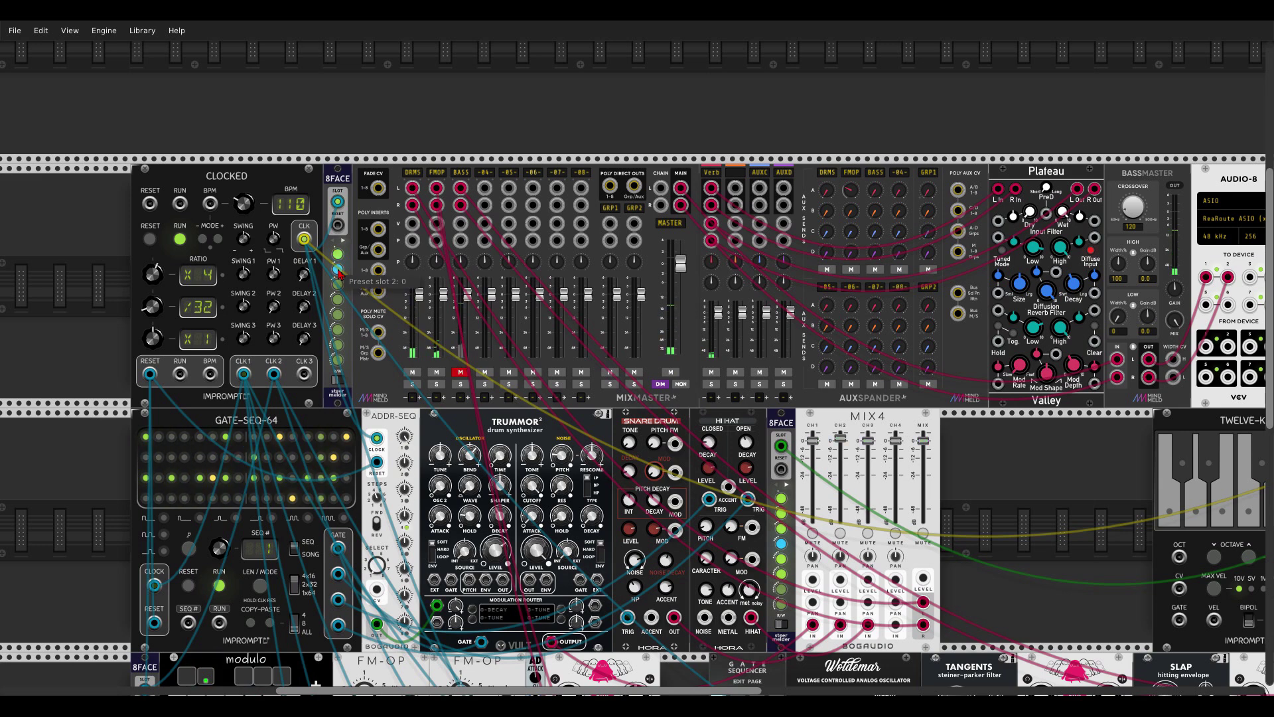
left_click(338, 255)
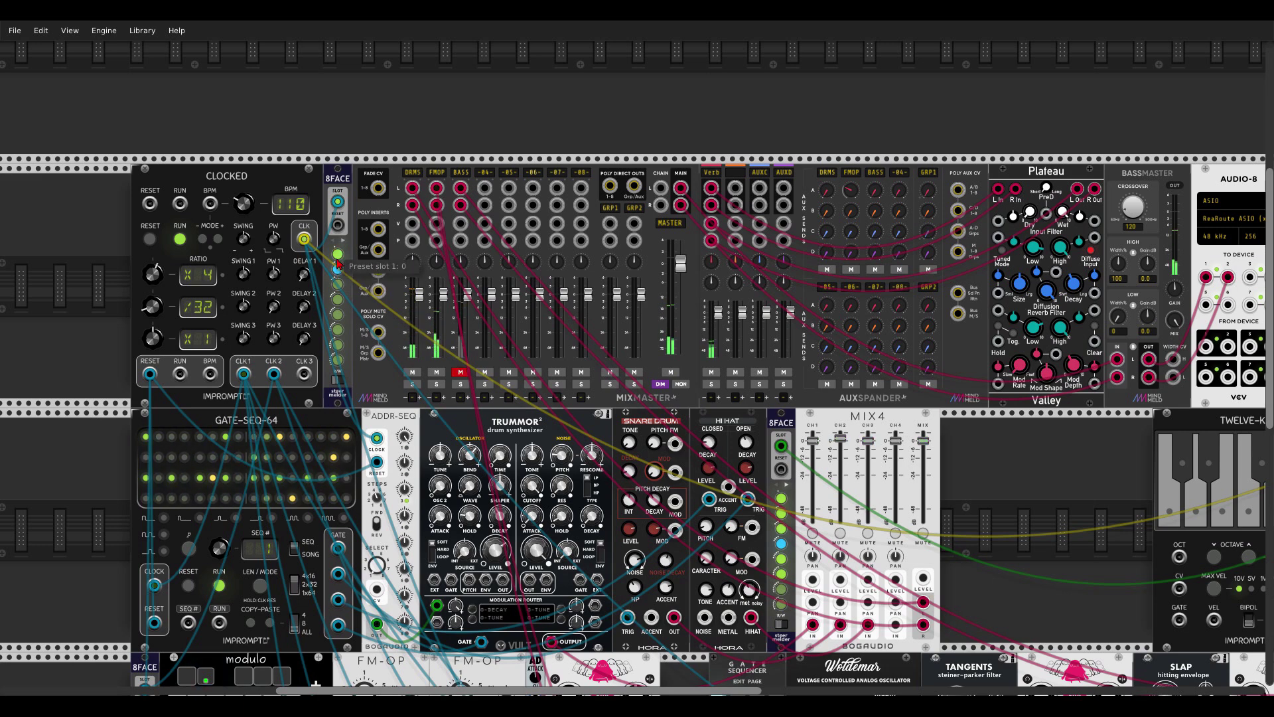
left_click(338, 270)
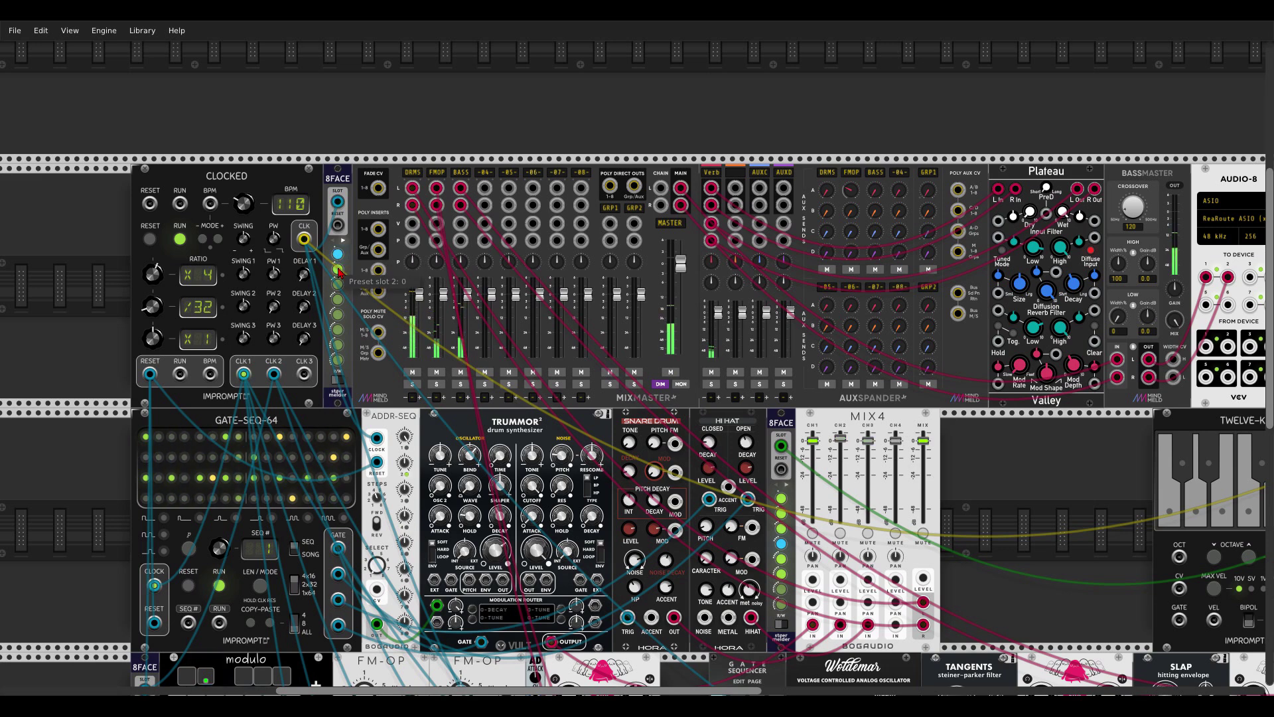
left_click(339, 270)
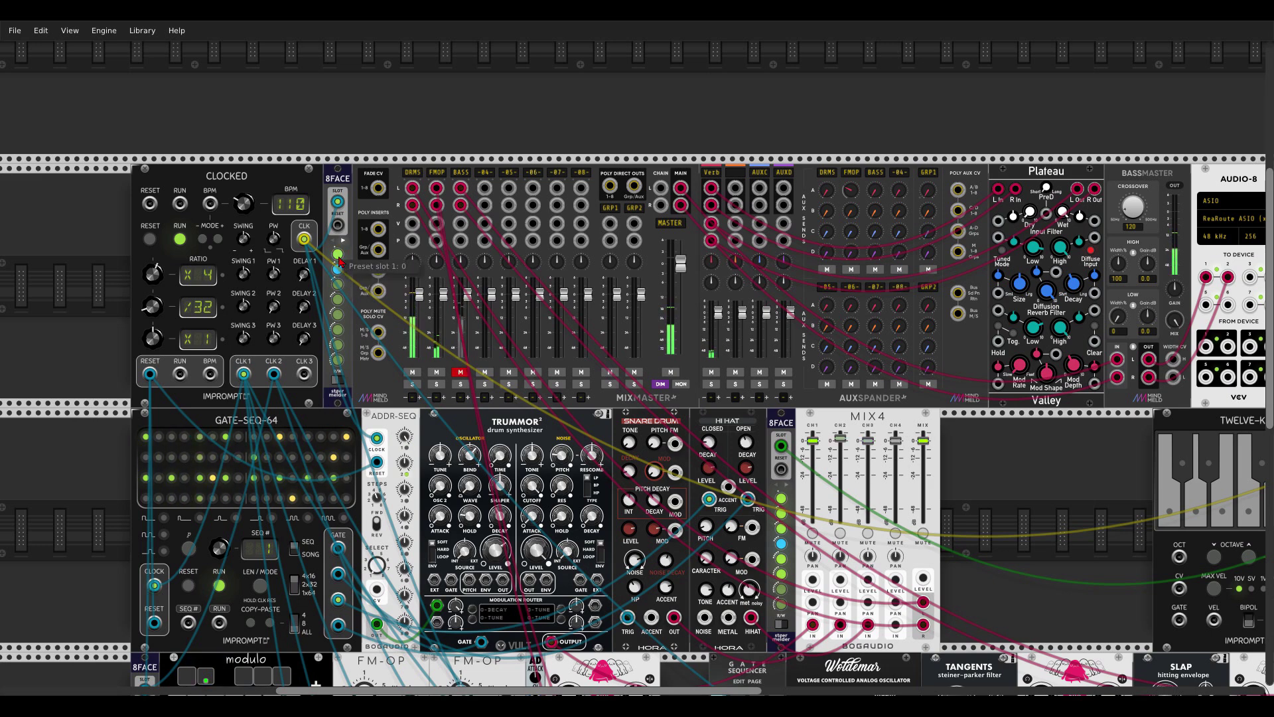
left_click(339, 256)
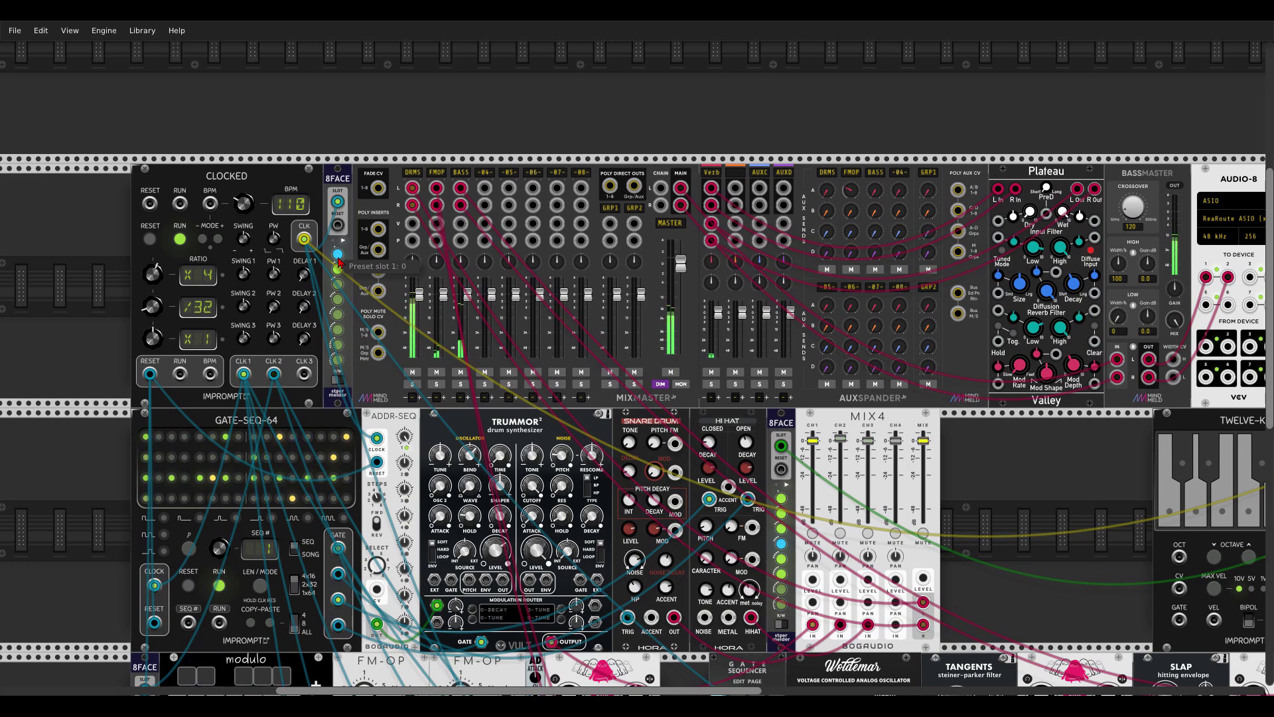
left_click_drag(986, 485, 827, 278)
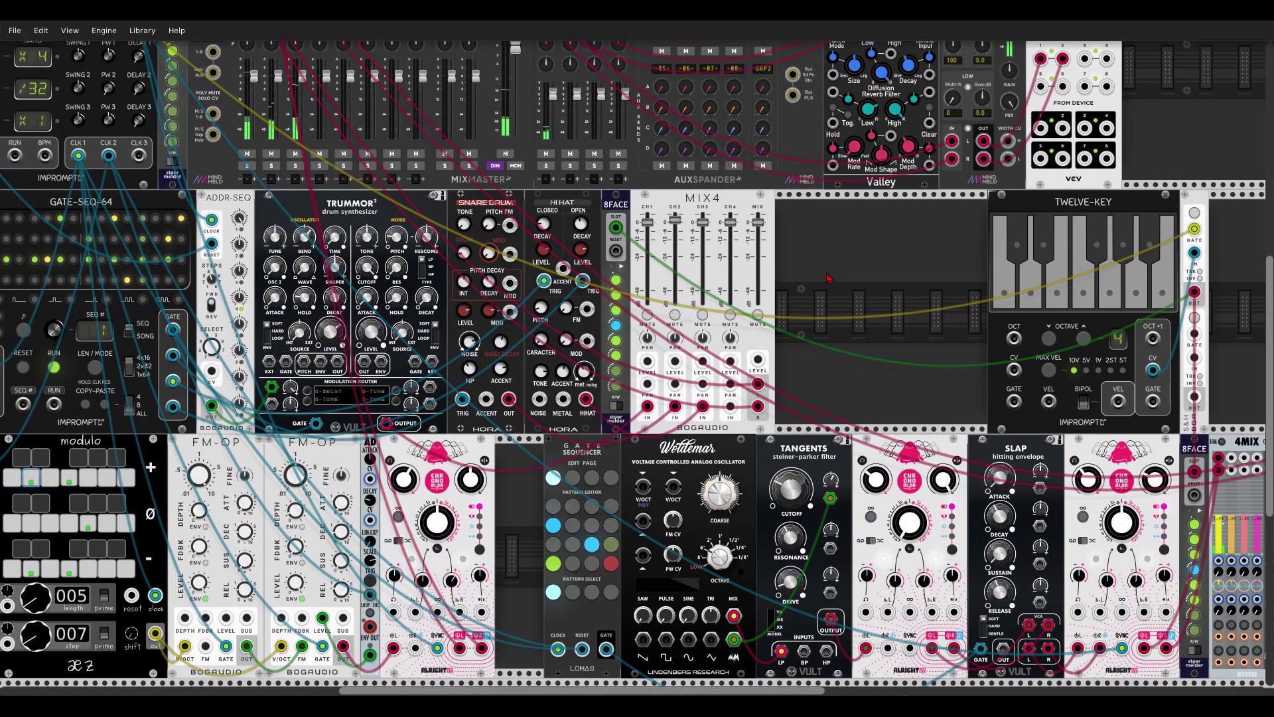